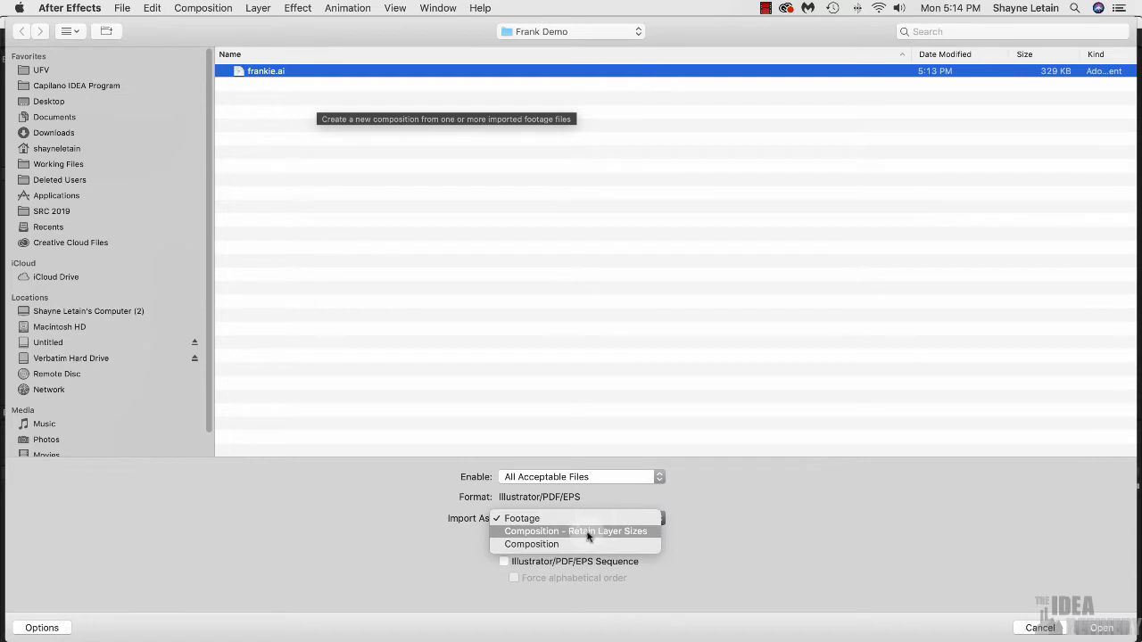
# Import frankie.ai as Composition - Retain Layer Sizes and open the resulting frankie composition
pyautogui.click(588, 532)
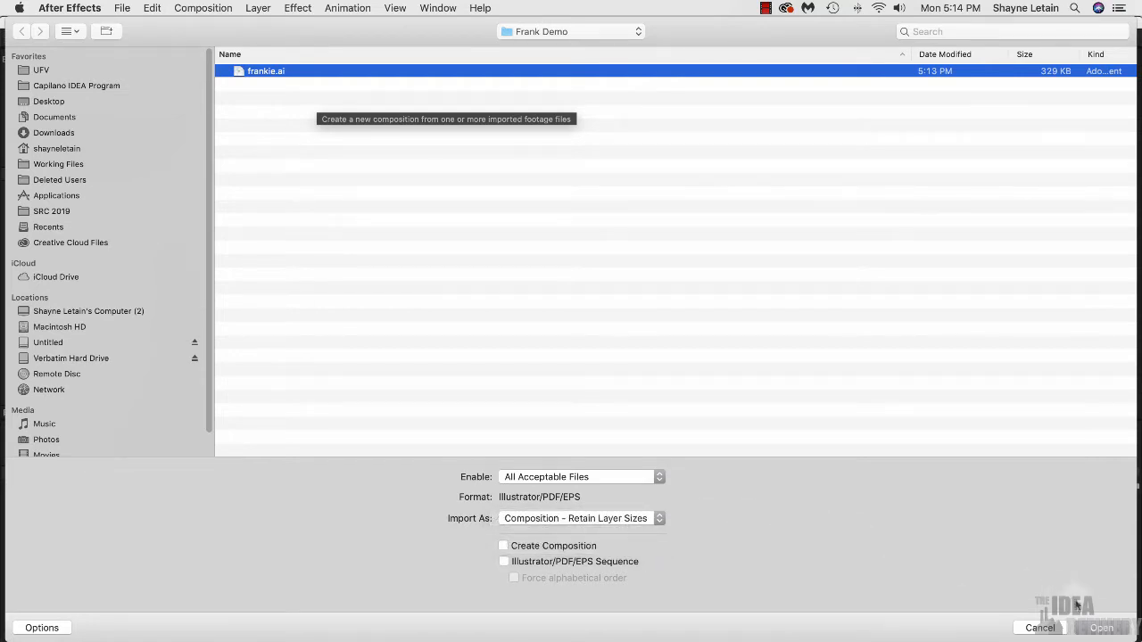
pyautogui.click(1097, 629)
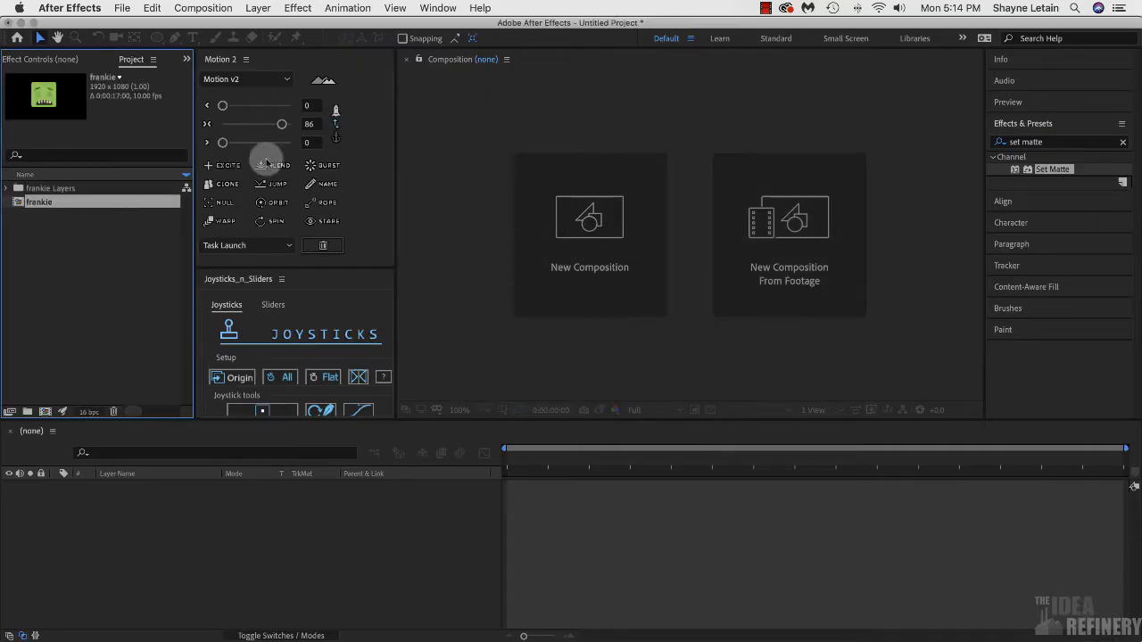
pyautogui.doubleClick(20, 203)
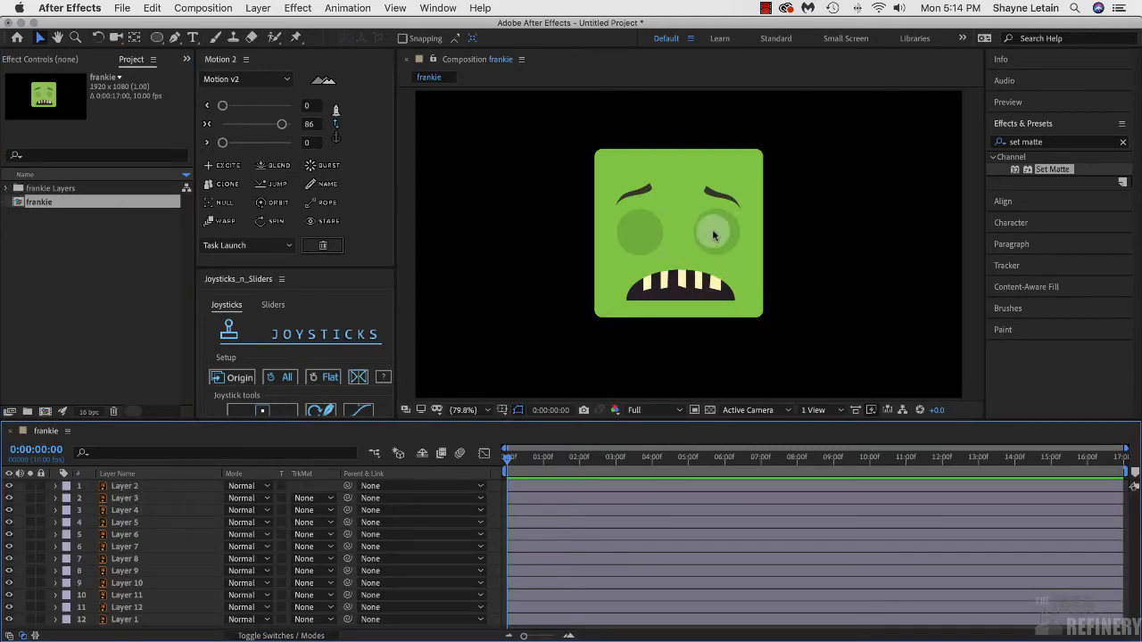
# Check which face part Layer 2 contains and rename that layer "eyelid left"
pyautogui.click(148, 488)
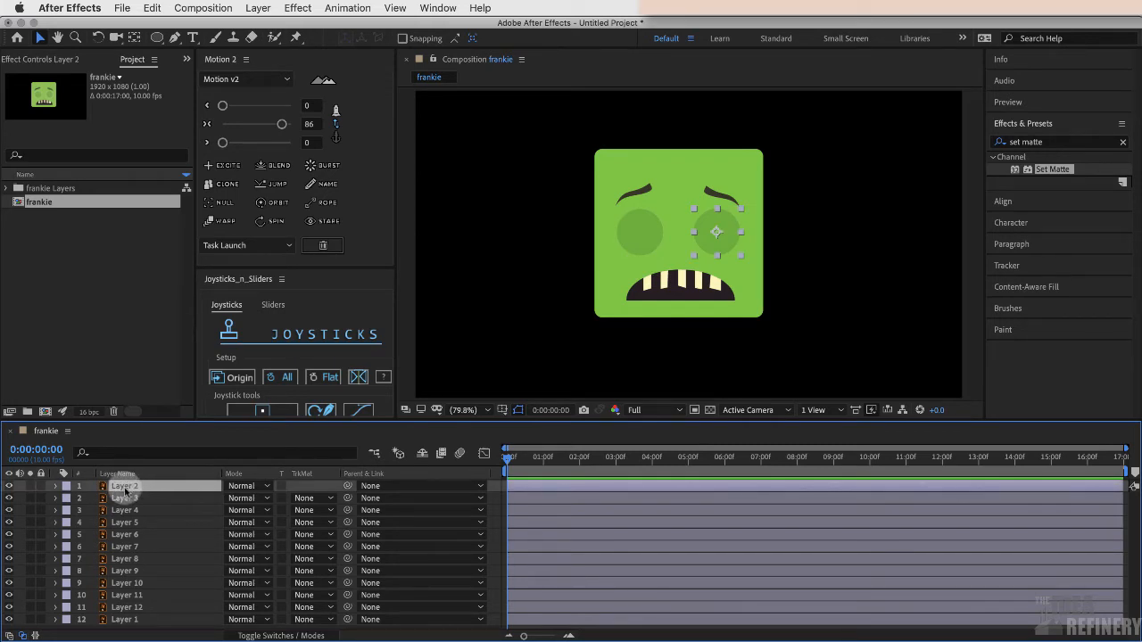
pyautogui.doubleClick(122, 486)
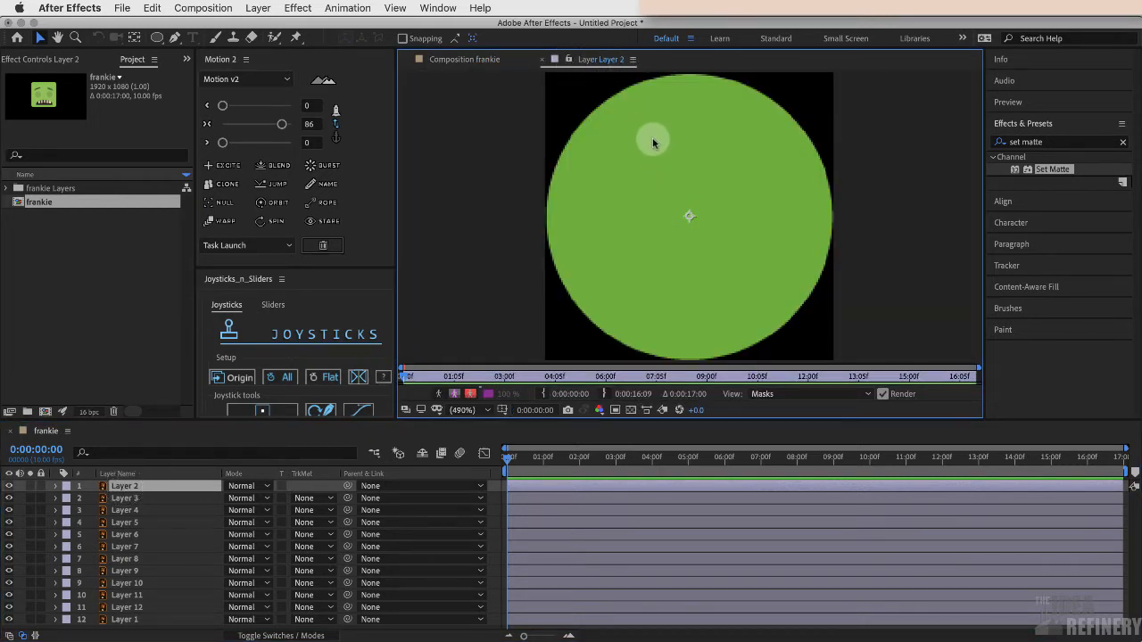
pyautogui.click(544, 60)
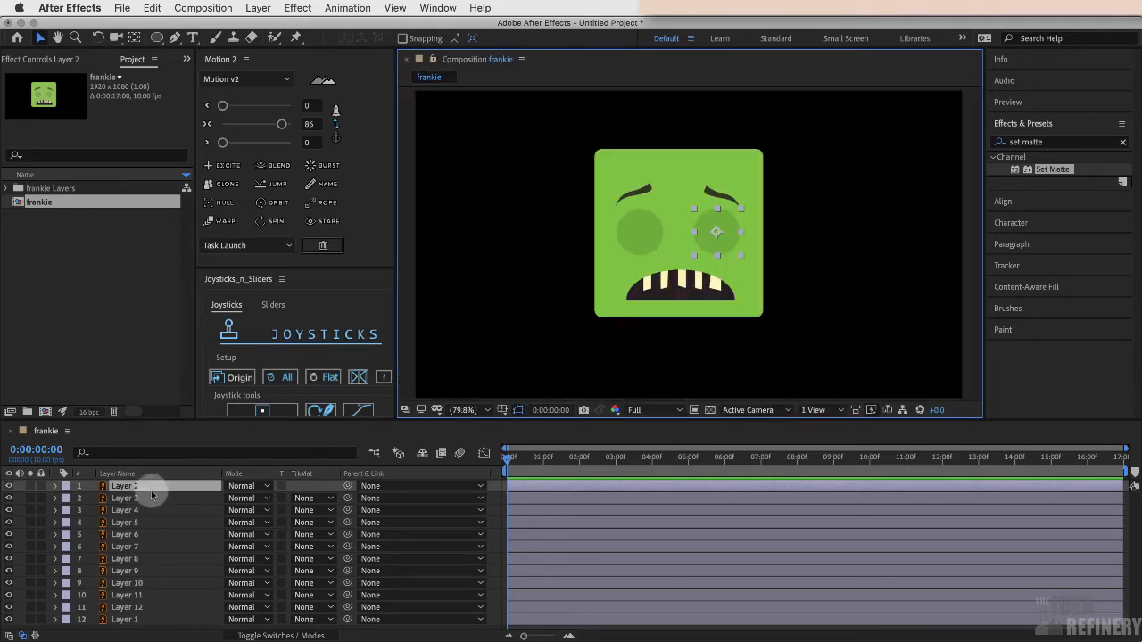
pyautogui.click(122, 486)
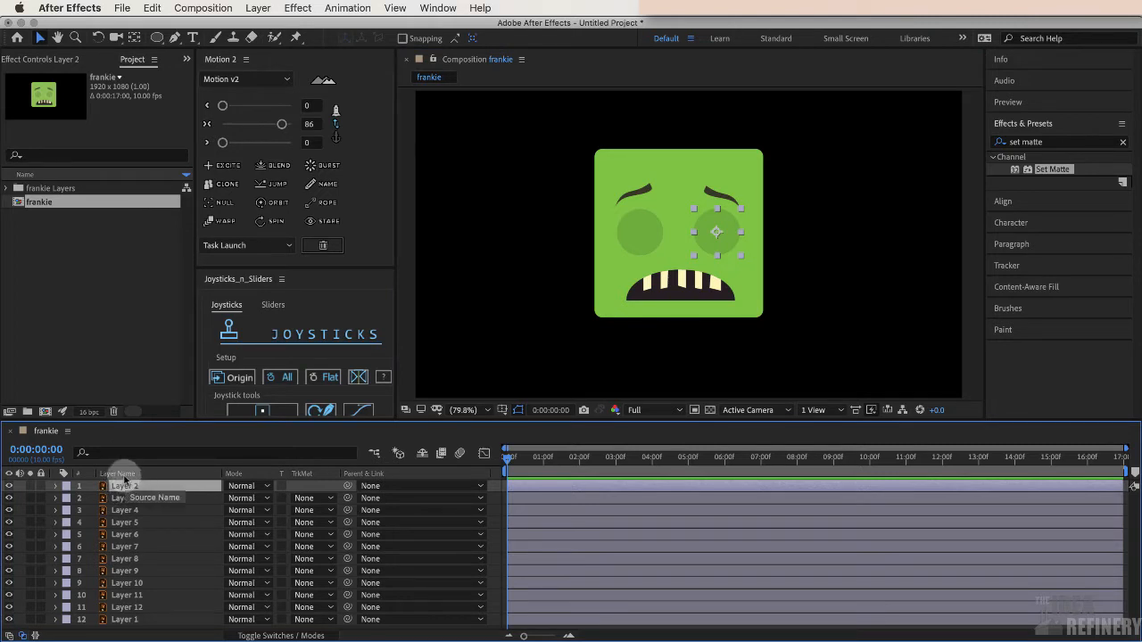
pyautogui.press('Return')
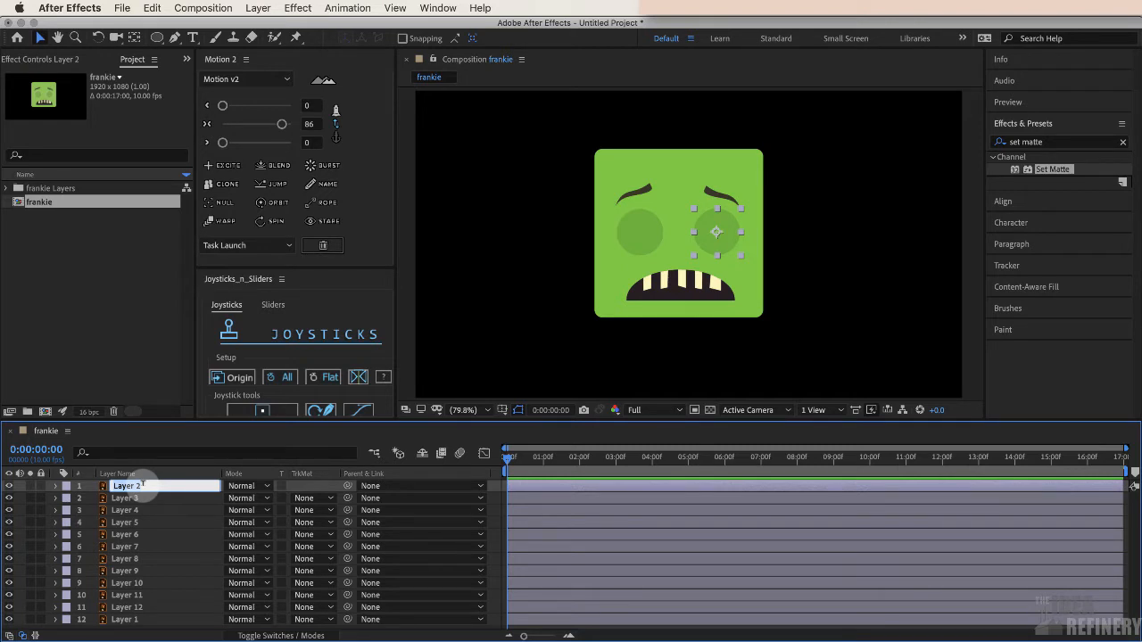
pyautogui.write('eyelid left')
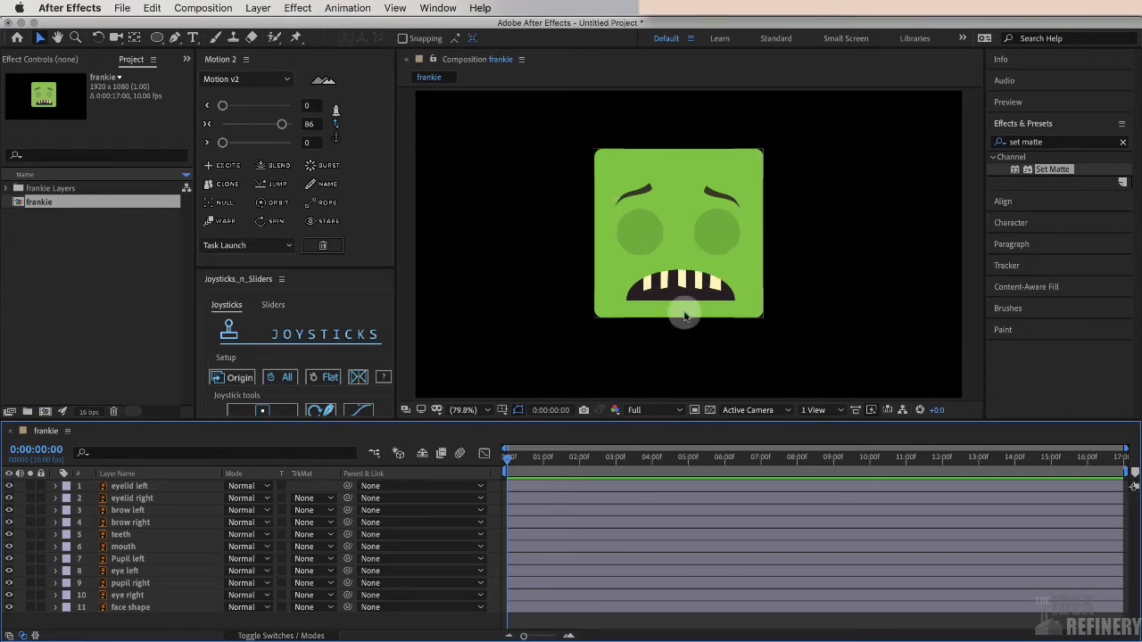
# Convert the face shape layer into an editable shape layer with Create Shapes from Vector Layer
pyautogui.click(752, 160)
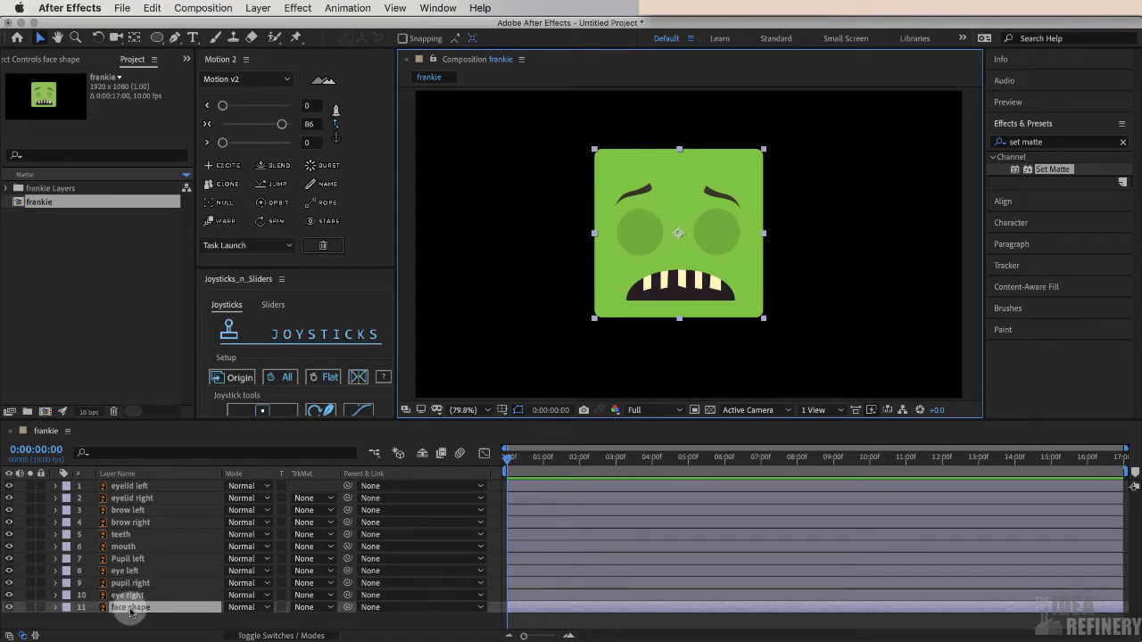
pyautogui.click(258, 8)
pyautogui.moveTo(280, 433)
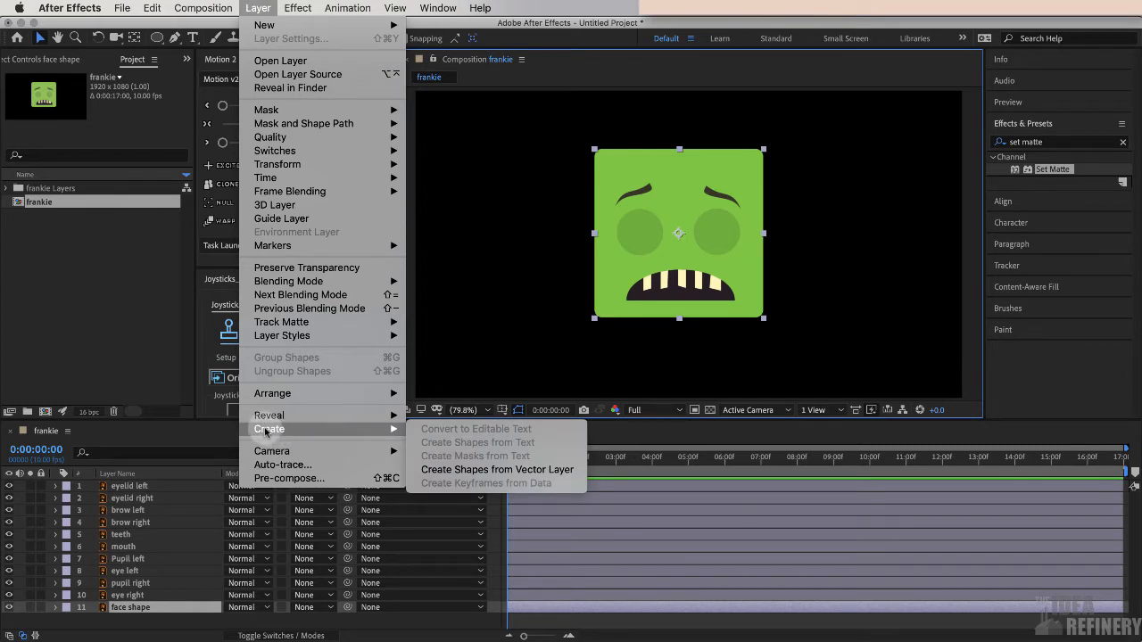
pyautogui.click(473, 469)
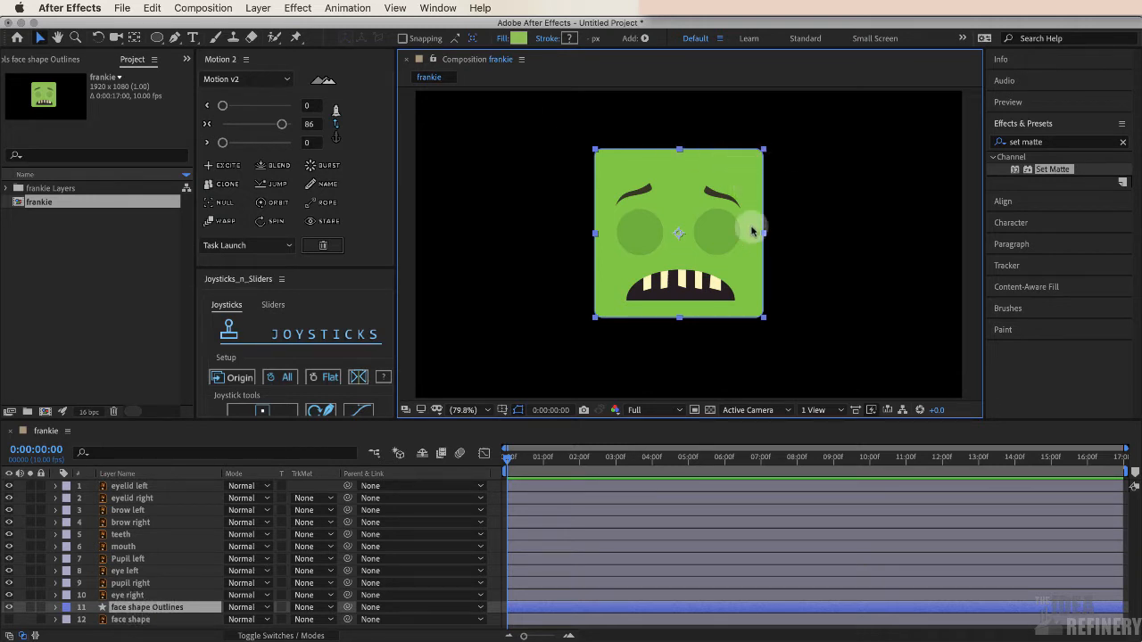
# Add a new empty shape layer directly above the face shape Outlines layer
pyautogui.click(257, 8)
pyautogui.moveTo(263, 31)
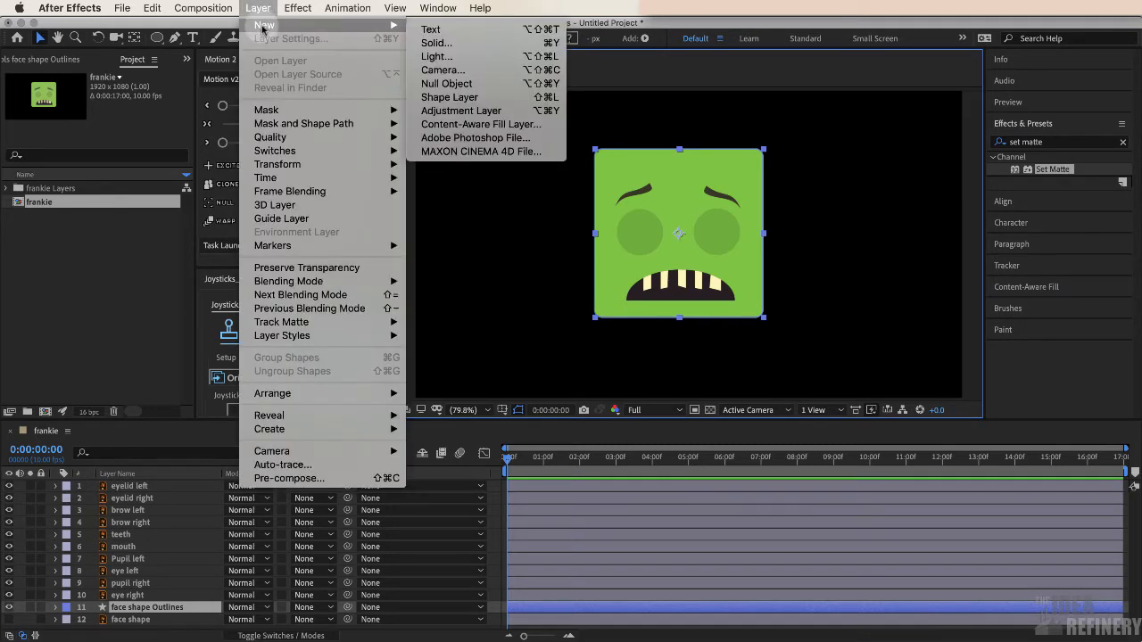
pyautogui.click(455, 98)
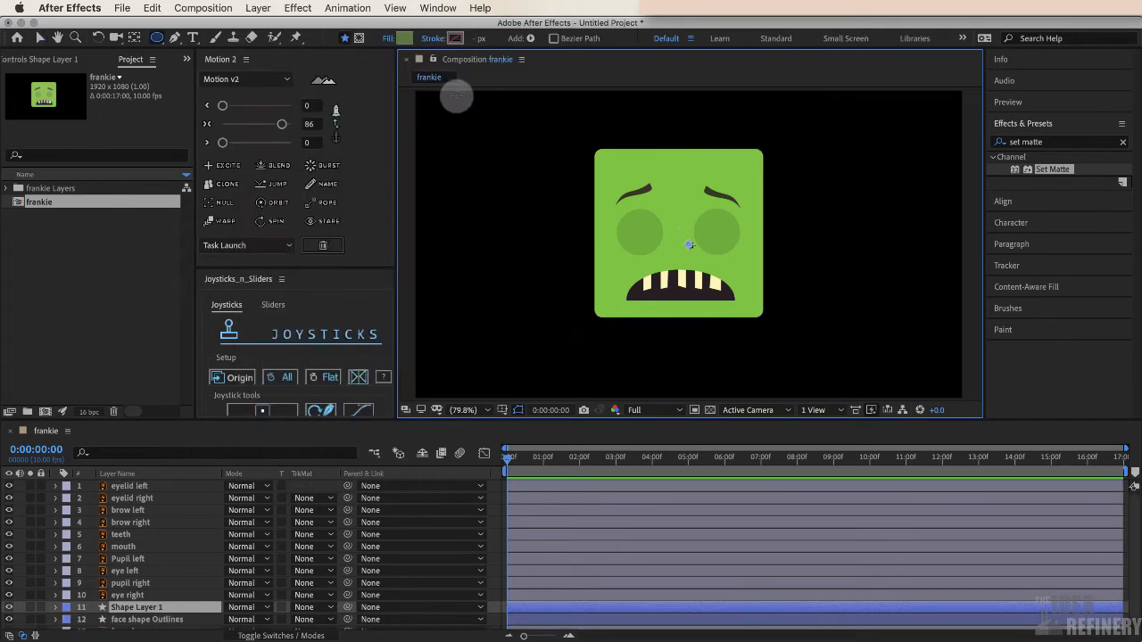
# Draw a closed L-shaped shadow with the Pen tool along the face's right and bottom edges, extending past its outline
pyautogui.press('q')
pyautogui.click(176, 39)
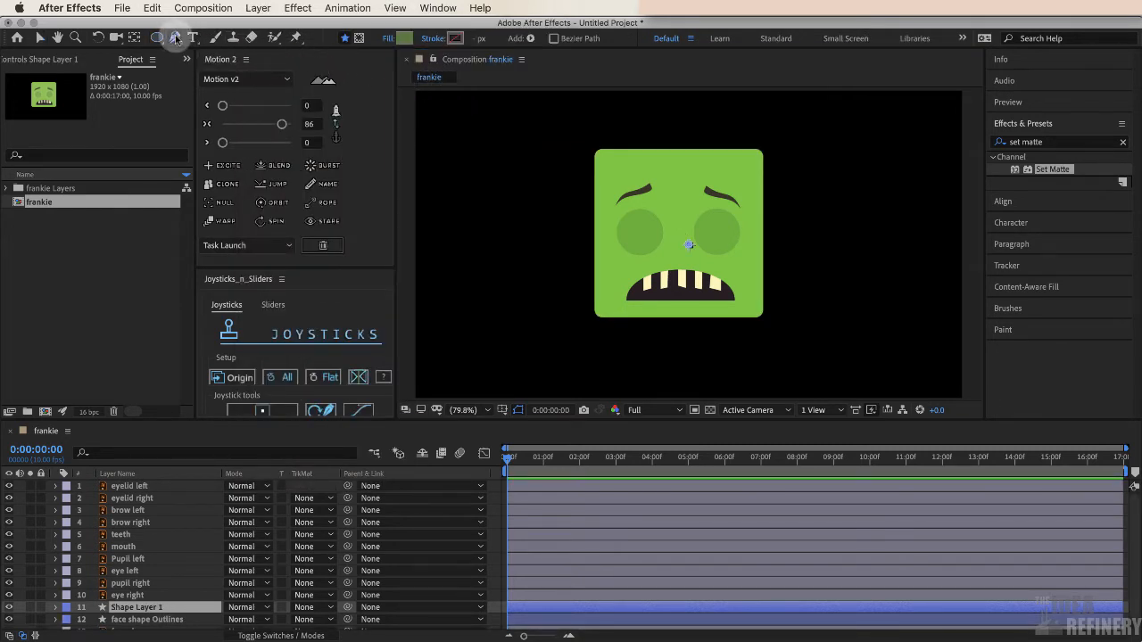
pyautogui.click(742, 142)
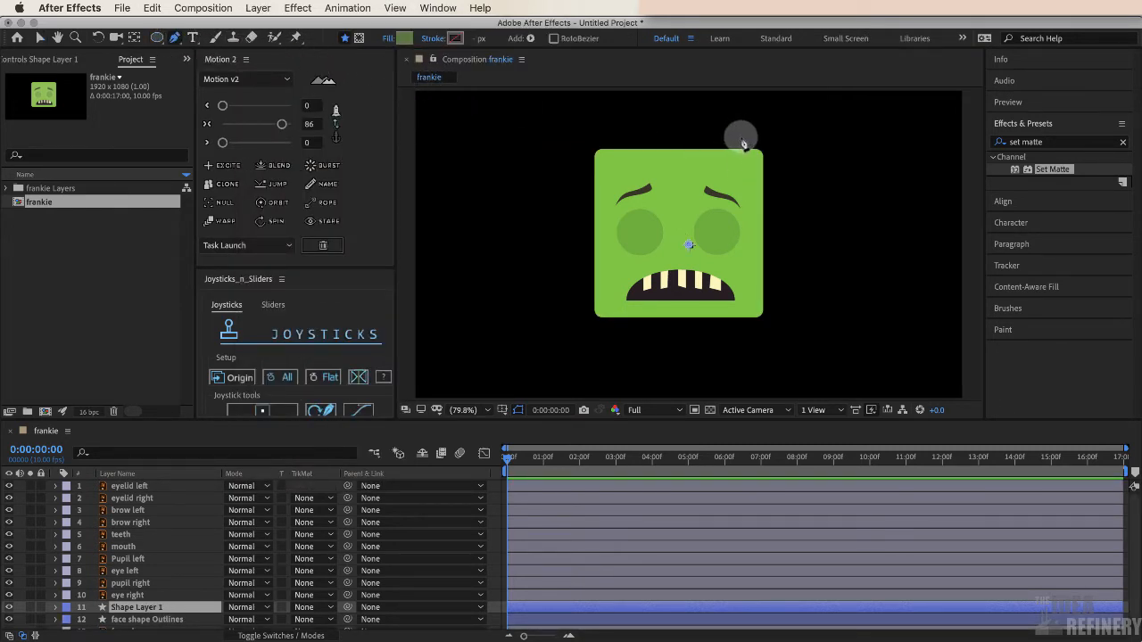
pyautogui.click(739, 138)
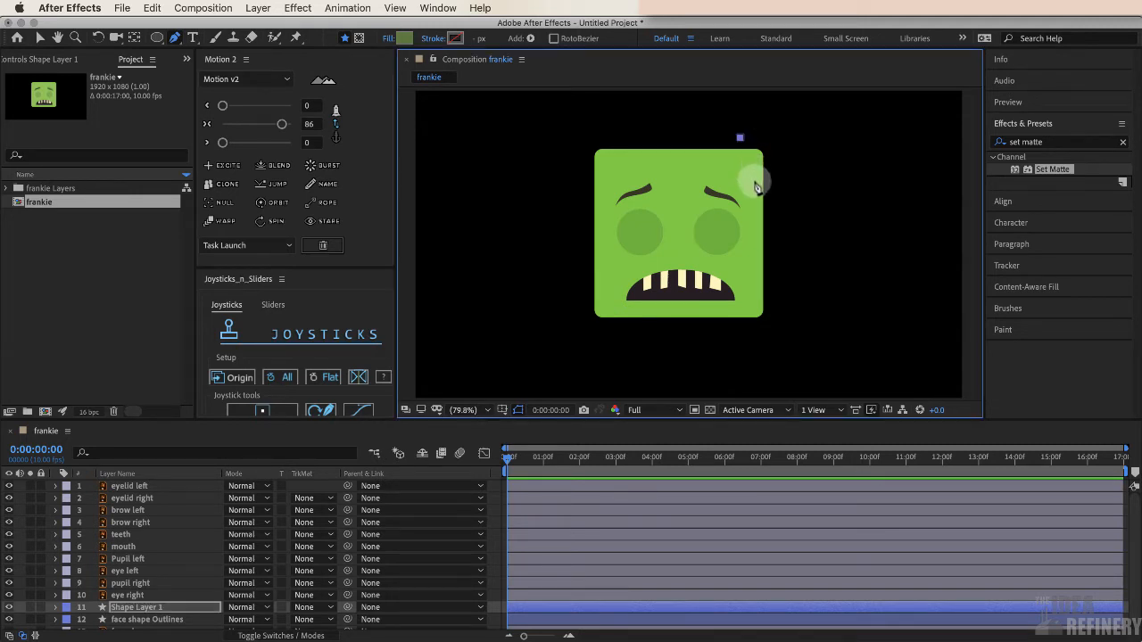
pyautogui.moveTo(757, 188); pyautogui.dragTo(760, 221)
pyautogui.moveTo(756, 303); pyautogui.dragTo(725, 313)
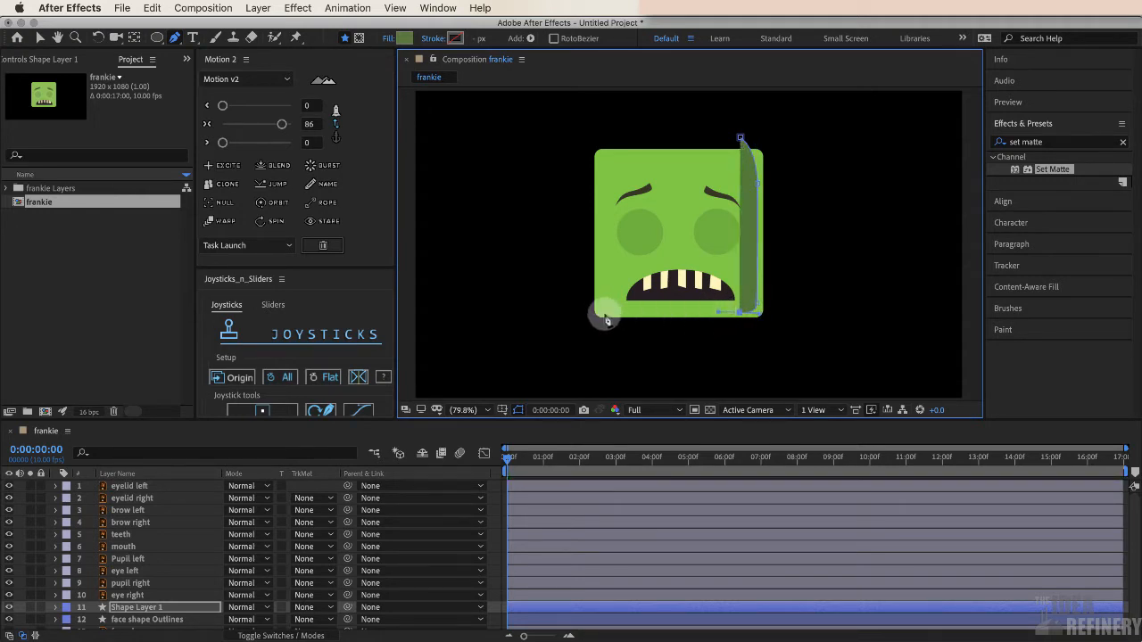
pyautogui.moveTo(593, 313); pyautogui.dragTo(602, 332)
pyautogui.moveTo(781, 326); pyautogui.dragTo(789, 237)
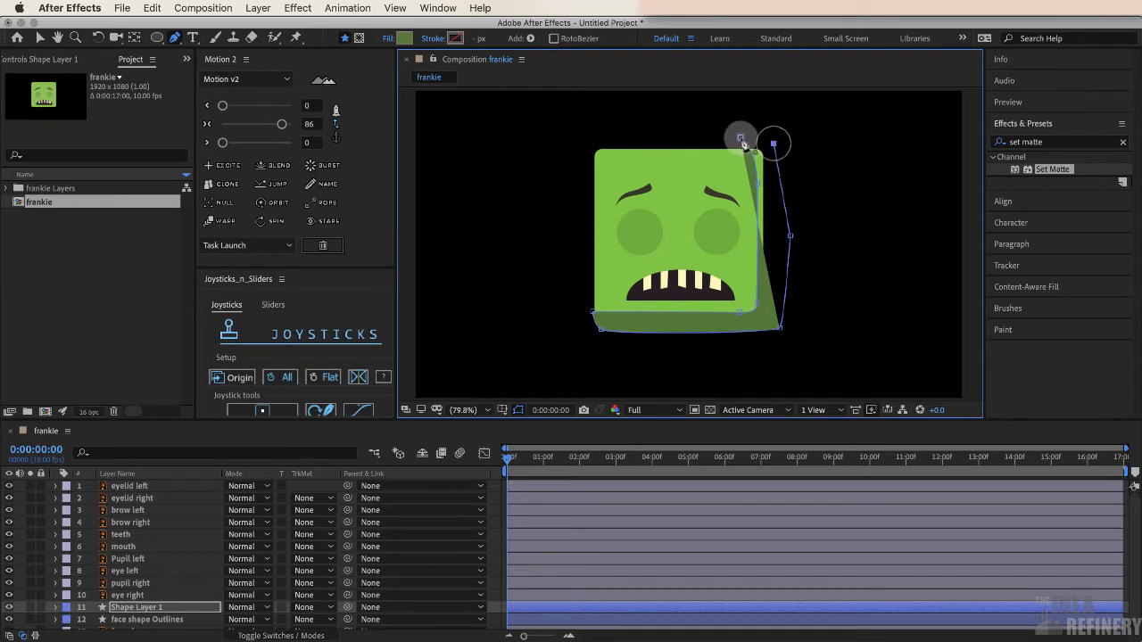
pyautogui.click(741, 139)
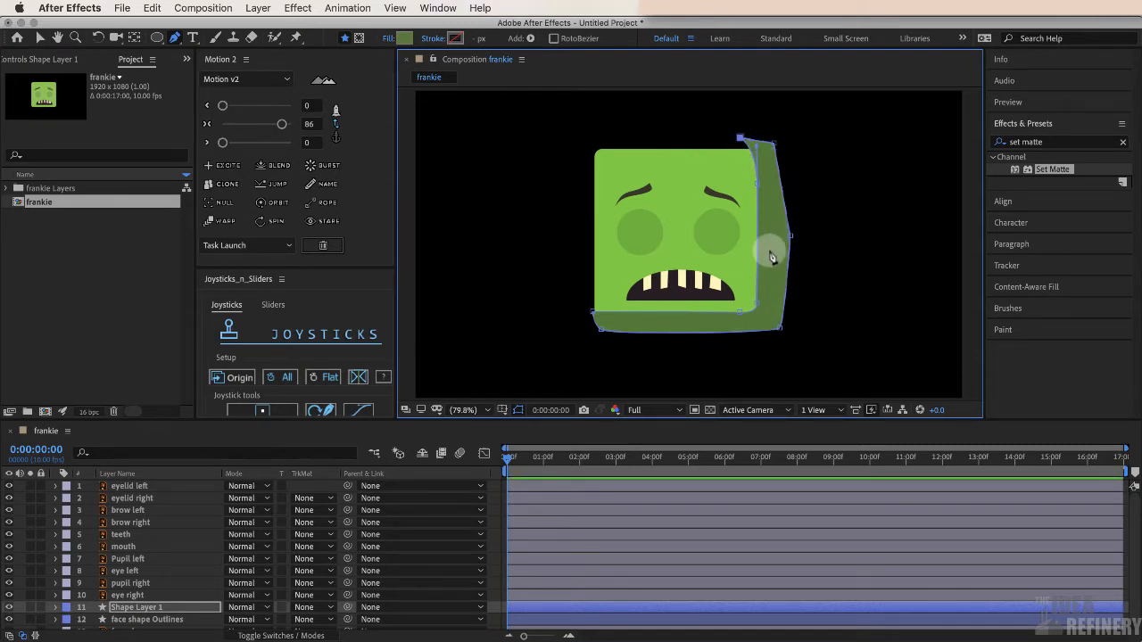
# Search the effects for "scatter" and apply the Stylize Scatter effect to the shadow shape layer
pyautogui.click(1039, 124)
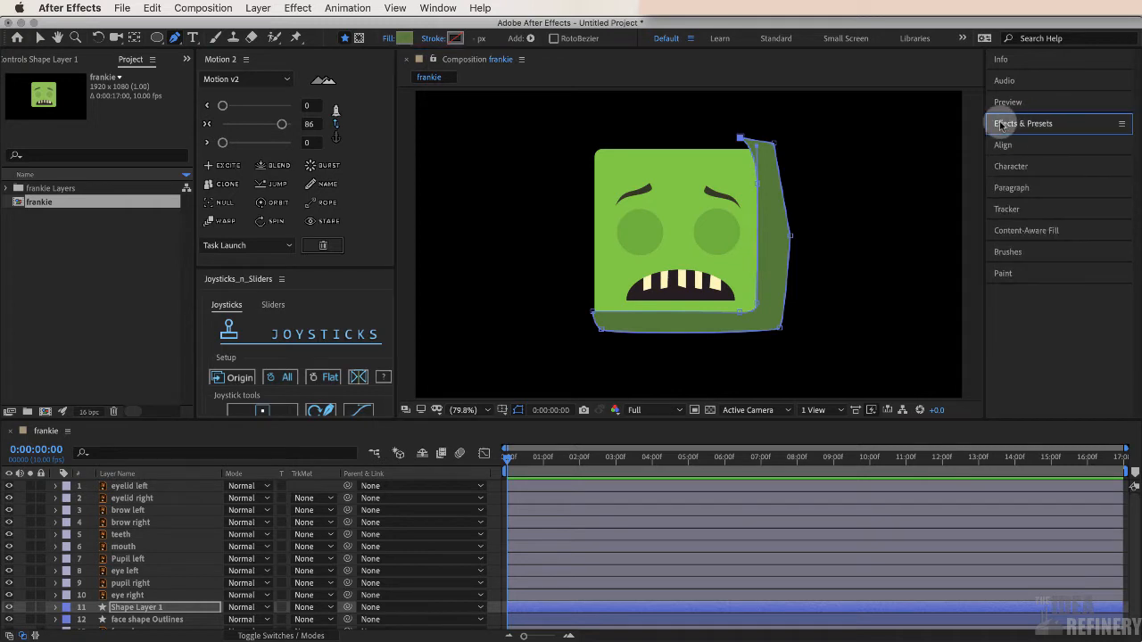
pyautogui.click(1032, 126)
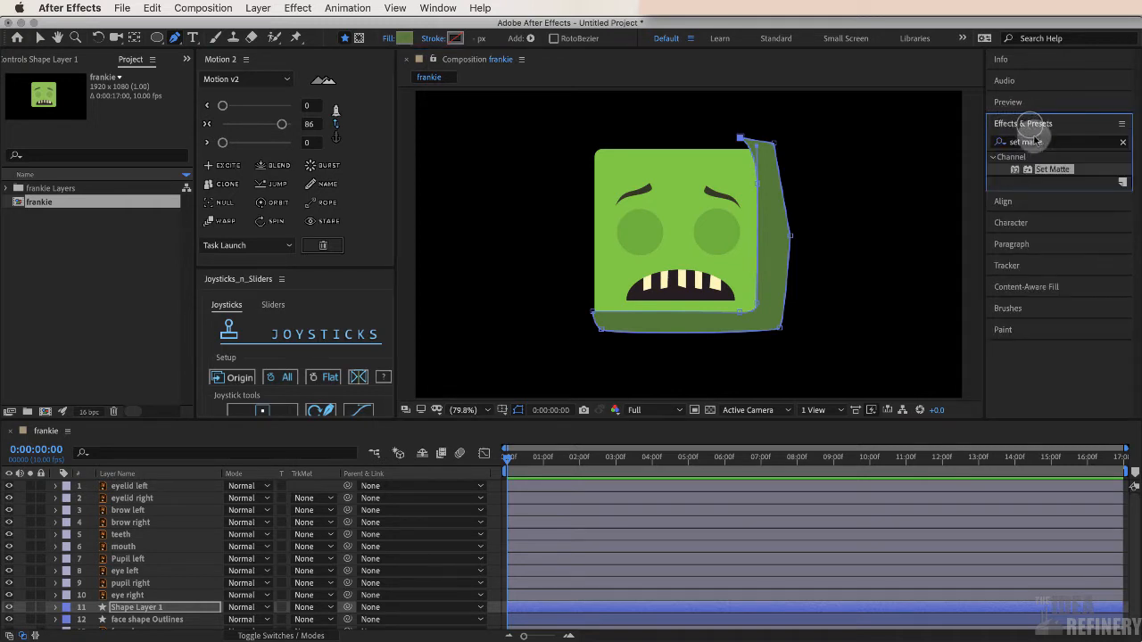
pyautogui.click(1050, 144)
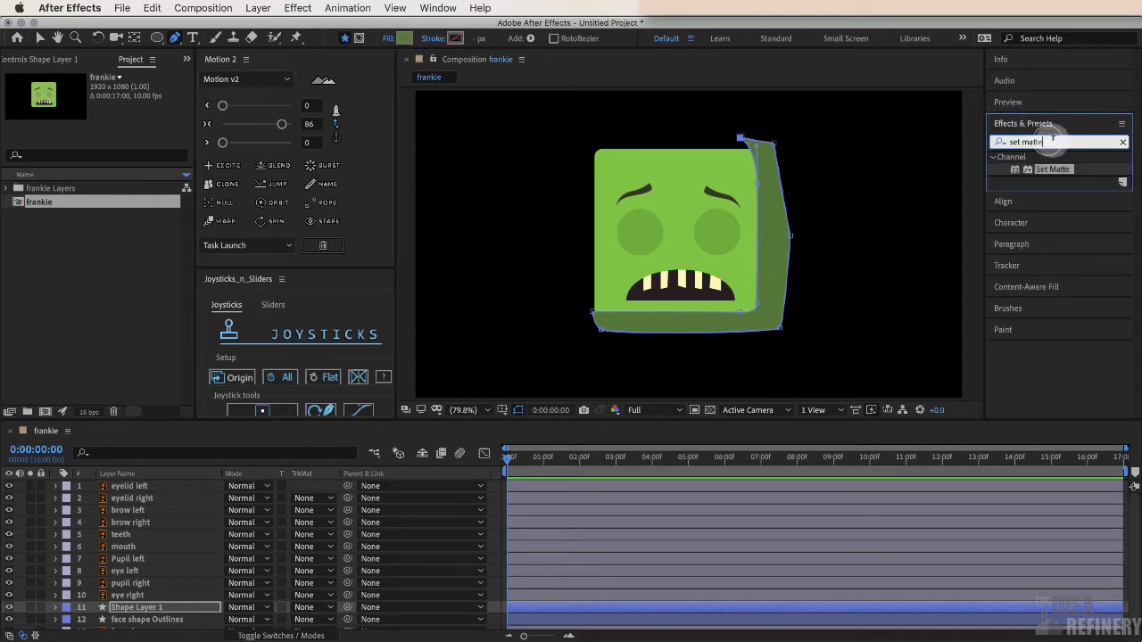
pyautogui.press('super+a')
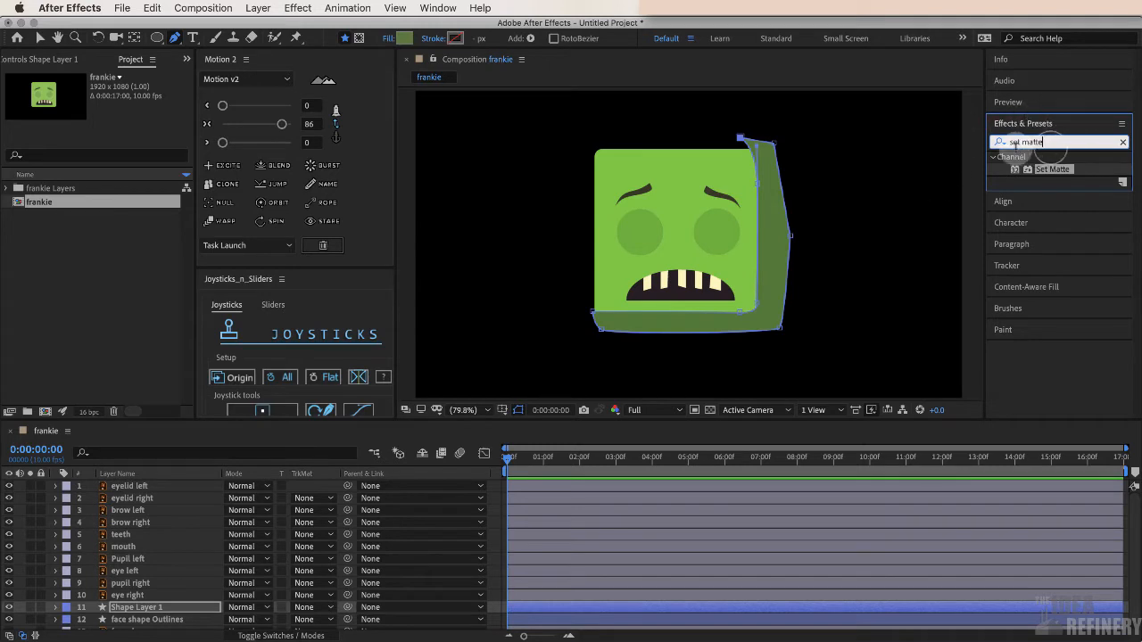
pyautogui.write('scatter')
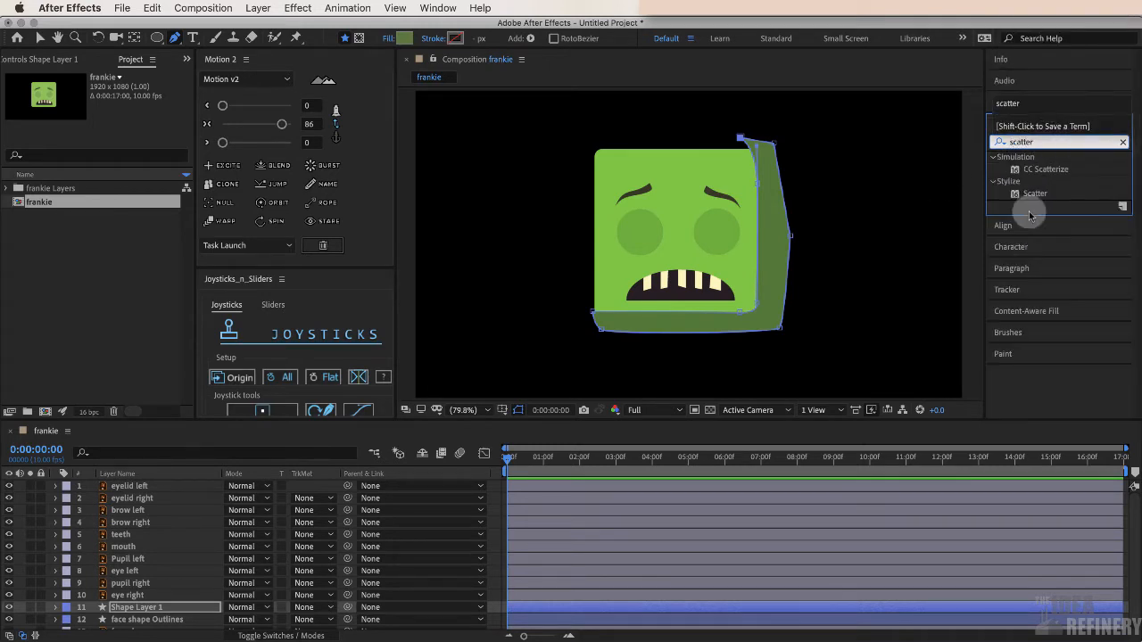
pyautogui.click(1033, 194)
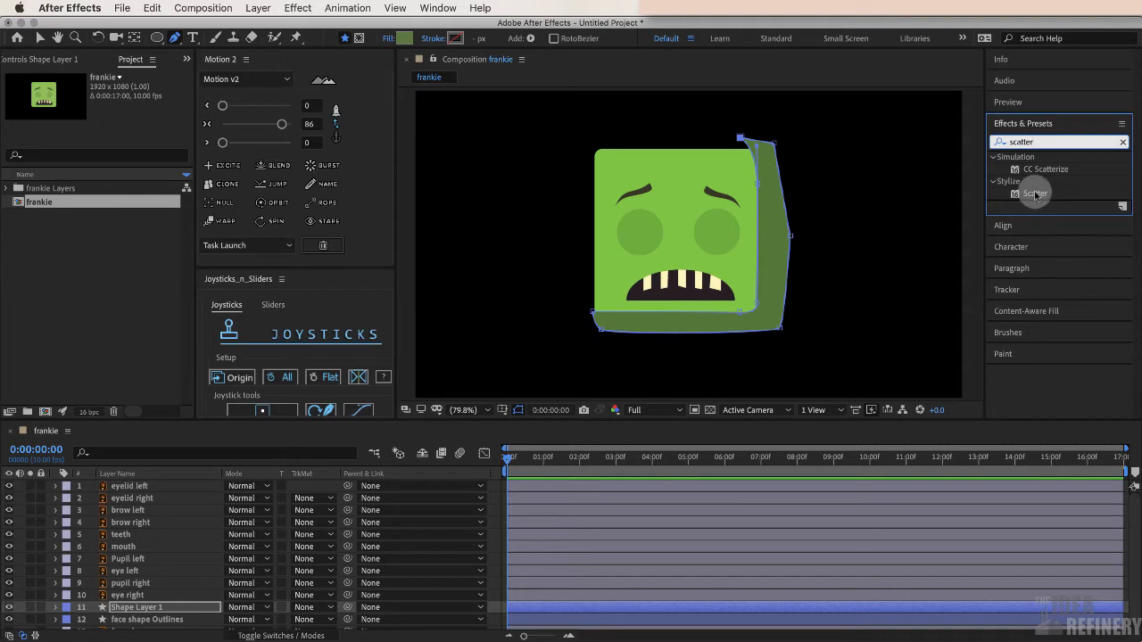
pyautogui.doubleClick(1035, 195)
pyautogui.press('v')
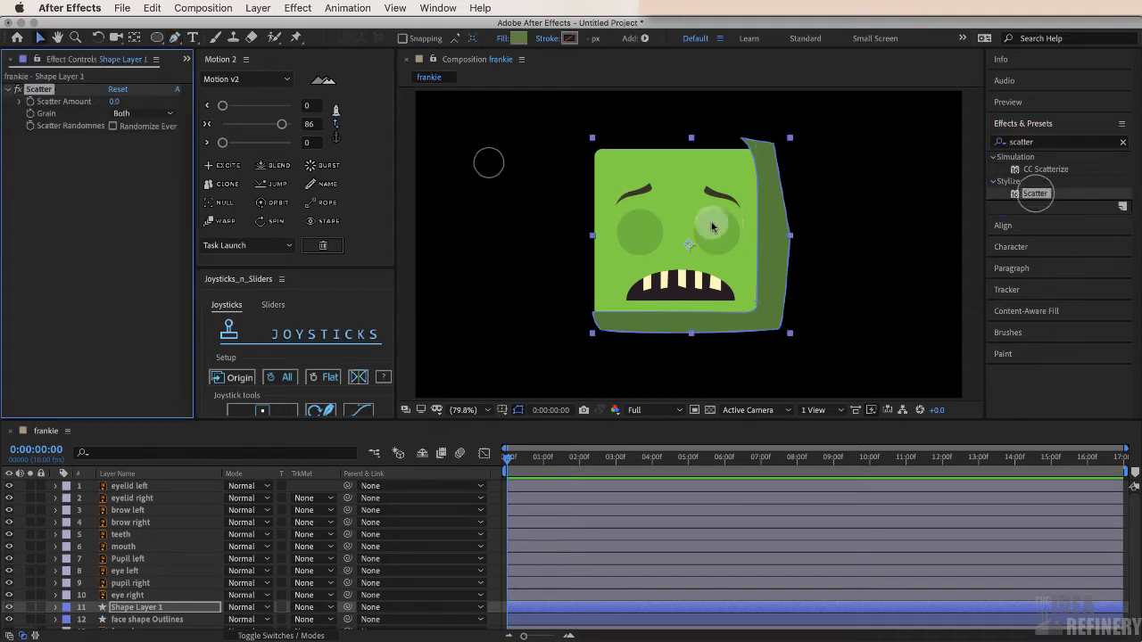
# Set the shadow's Scatter Amount to 65 and check the grainy edge at the start of the timeline
pyautogui.scroll(2, 515, 245)
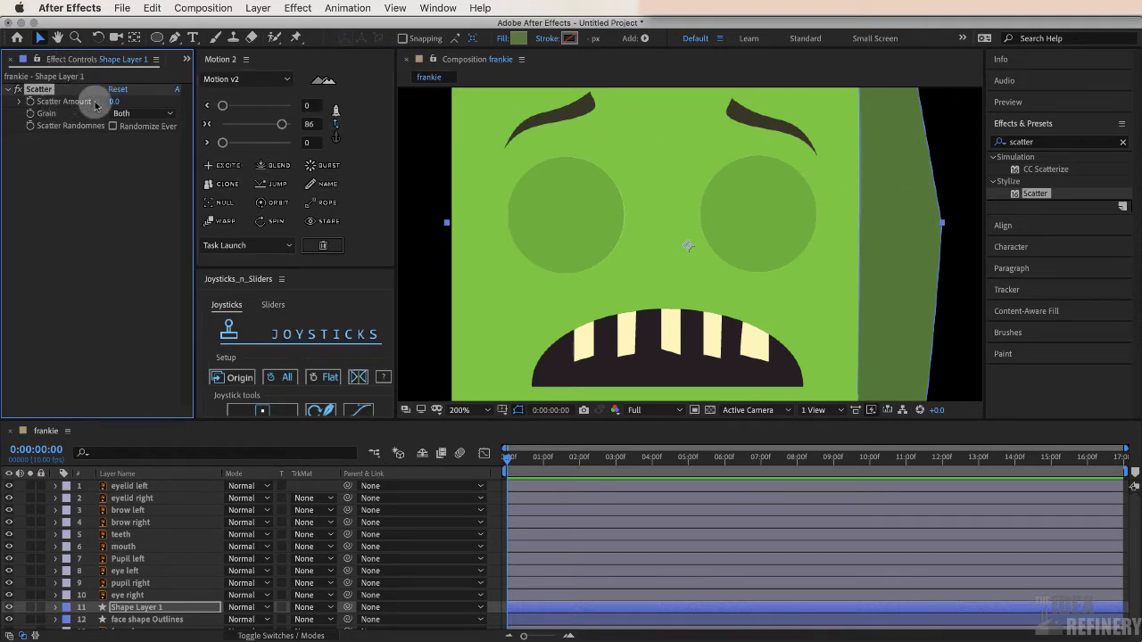
pyautogui.moveTo(114, 101); pyautogui.dragTo(133, 98)
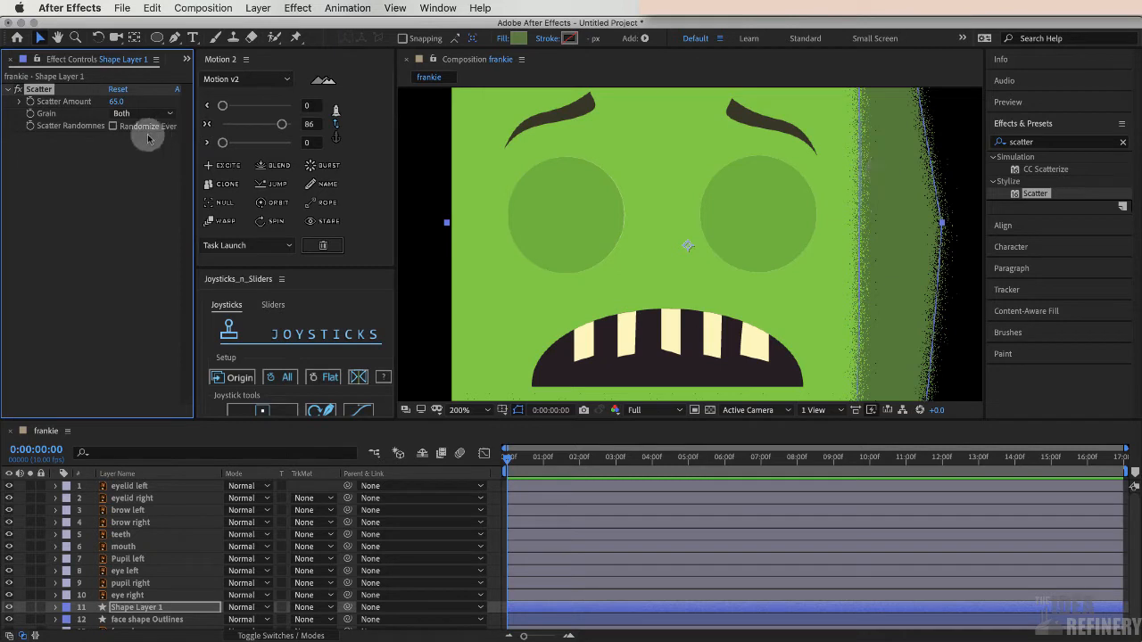
pyautogui.press(',')
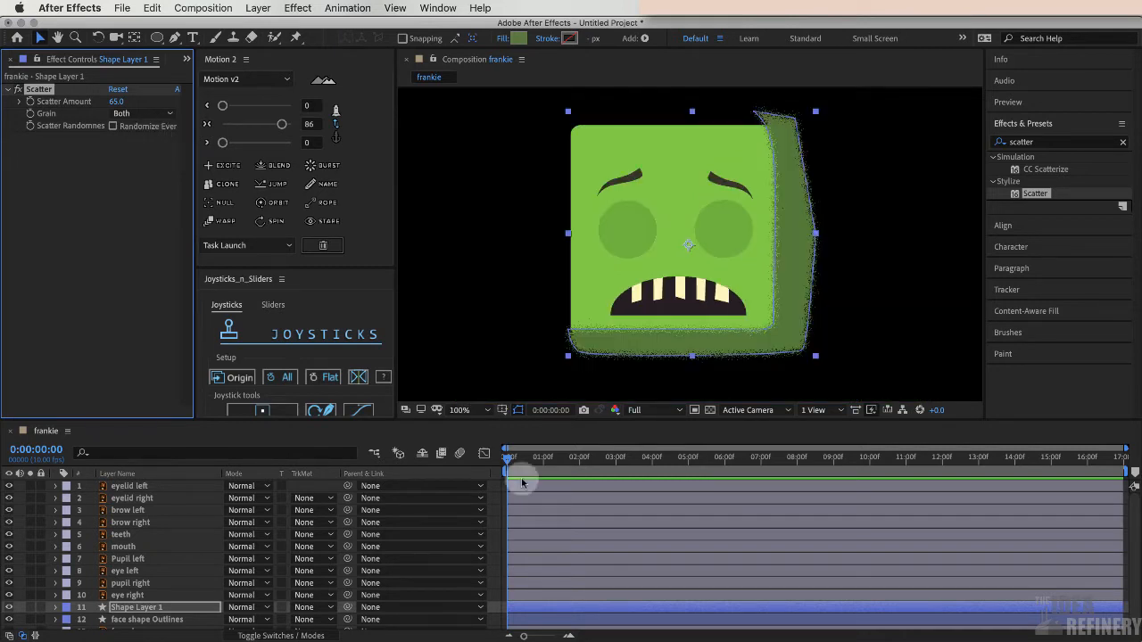
pyautogui.click(506, 459)
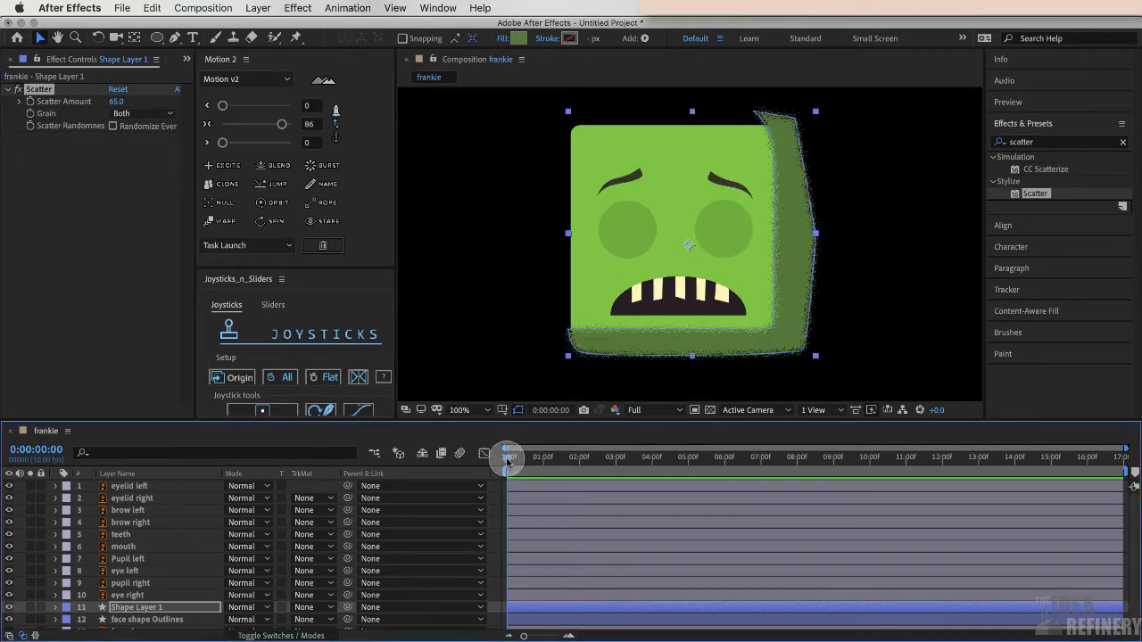
pyautogui.moveTo(507, 459)
pyautogui.mouseDown()
pyautogui.moveTo(578, 459)
pyautogui.moveTo(506, 459)
pyautogui.mouseUp()
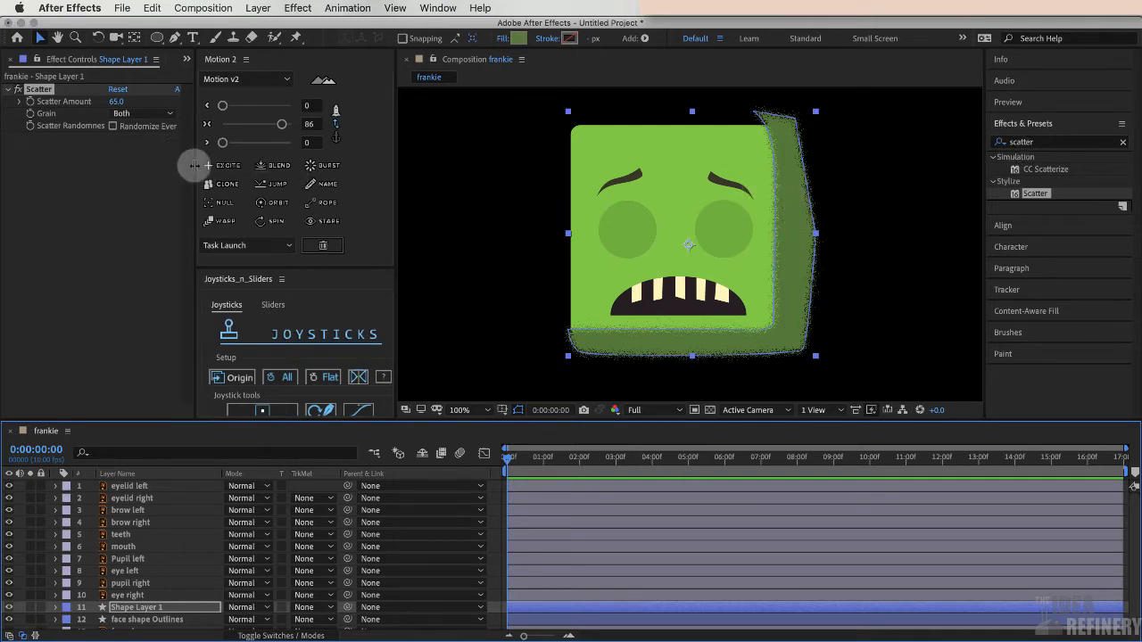
# Enable Randomize Every Frame for the Scatter effect, preview the moving grain and return the playhead to the start
pyautogui.moveTo(198, 165); pyautogui.dragTo(257, 168)
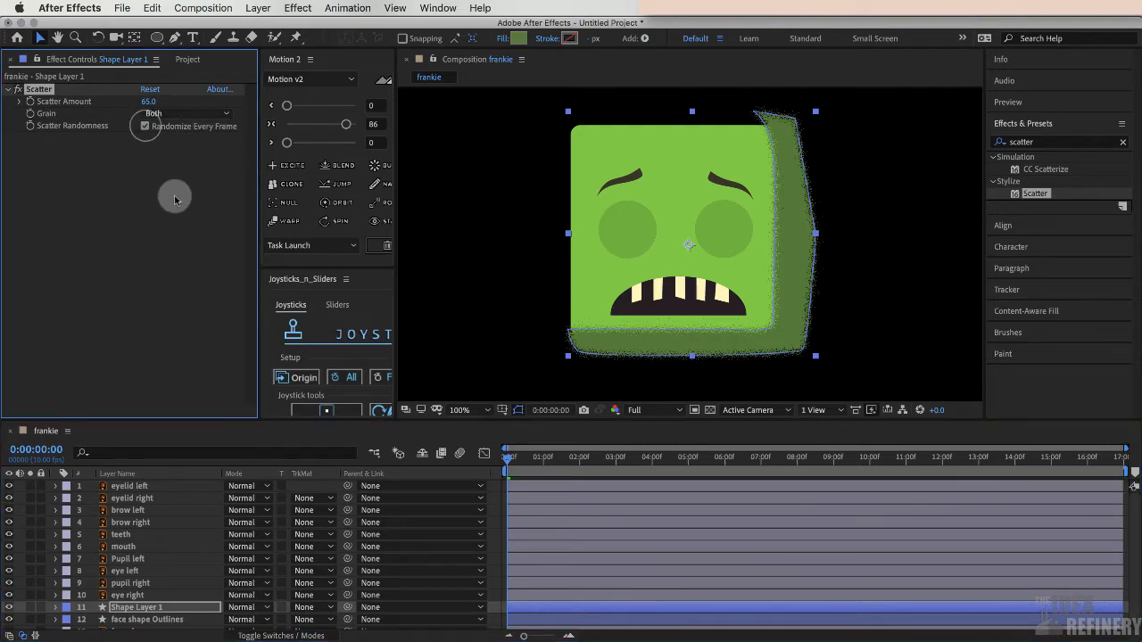
pyautogui.click(508, 460)
pyautogui.press('space')
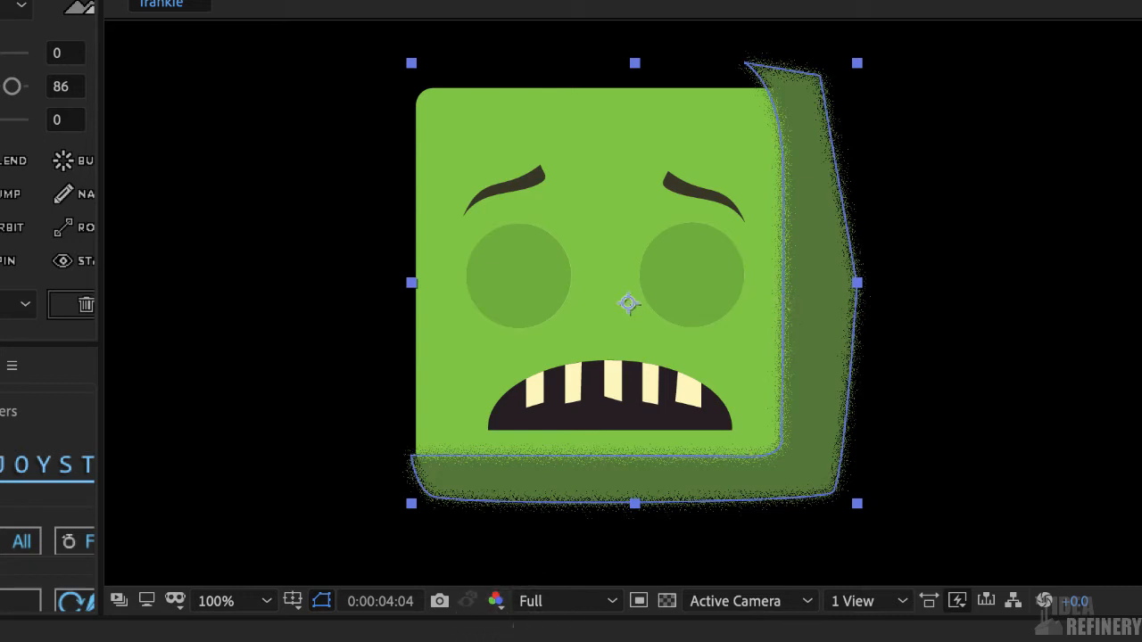
pyautogui.moveTo(794, 641); pyautogui.dragTo(638, 641)
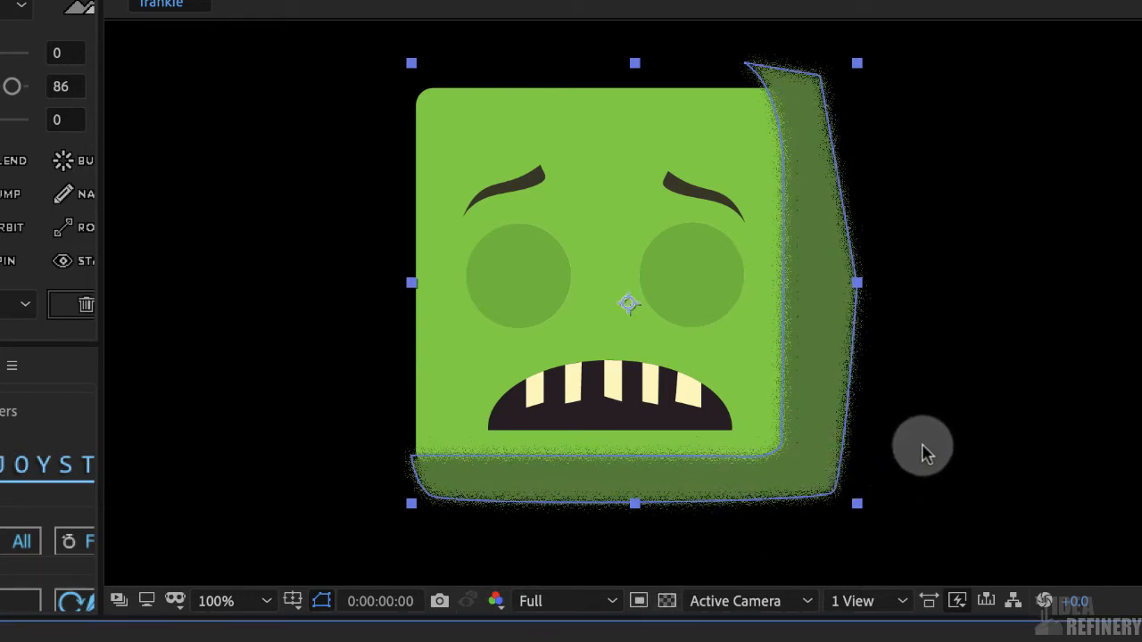
# Preview the shadow's moving grain and check the frame rate in the composition settings
pyautogui.press('space')
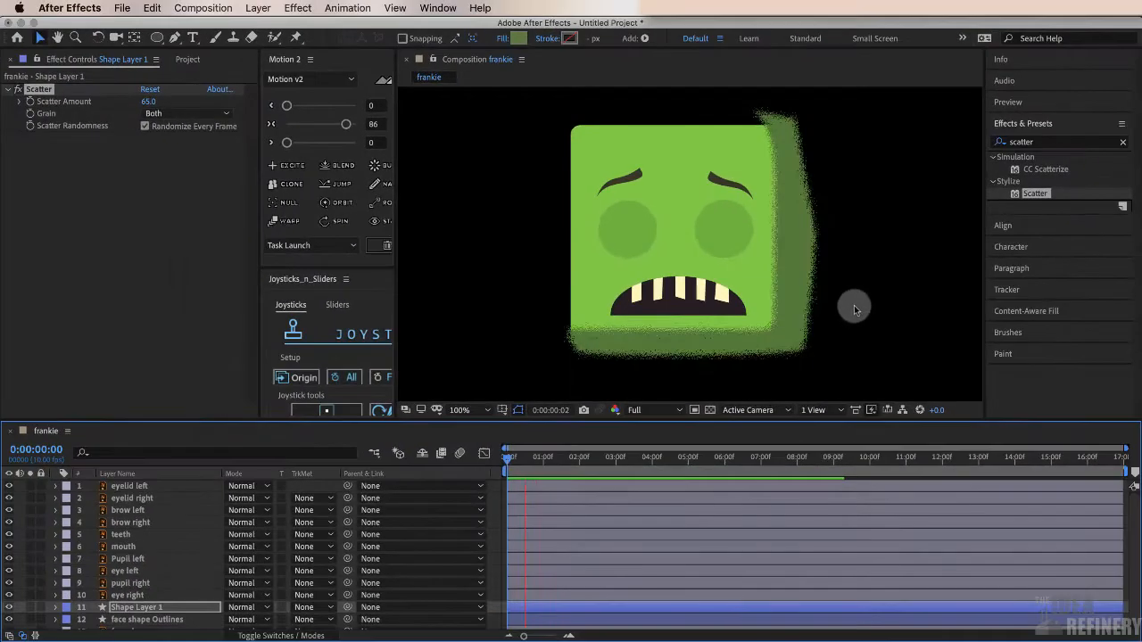
pyautogui.press('space')
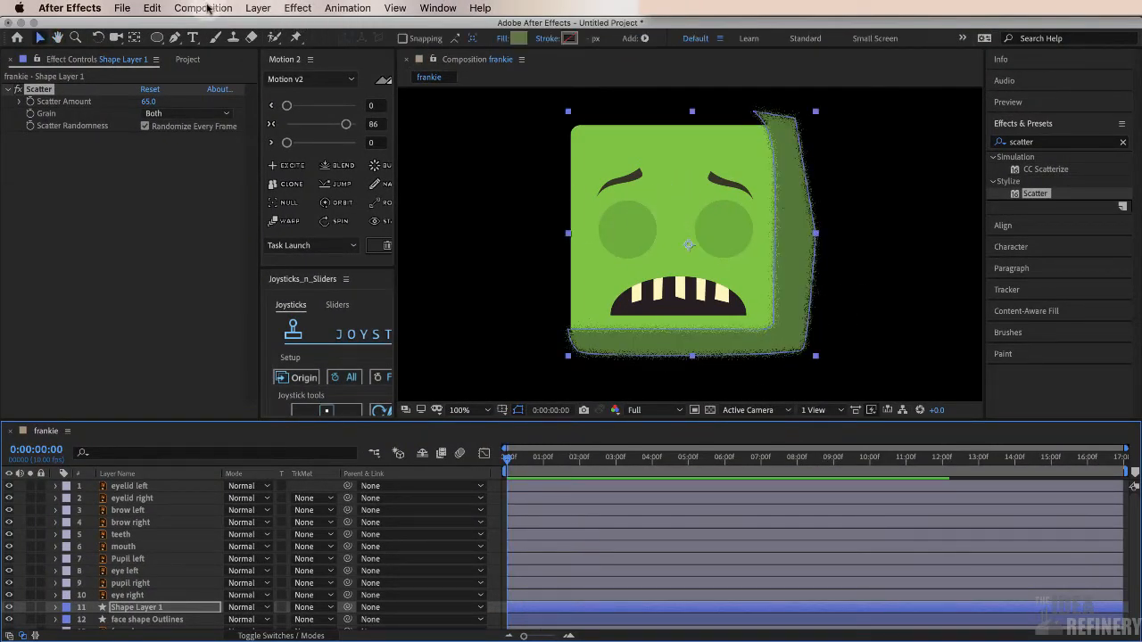
pyautogui.click(204, 8)
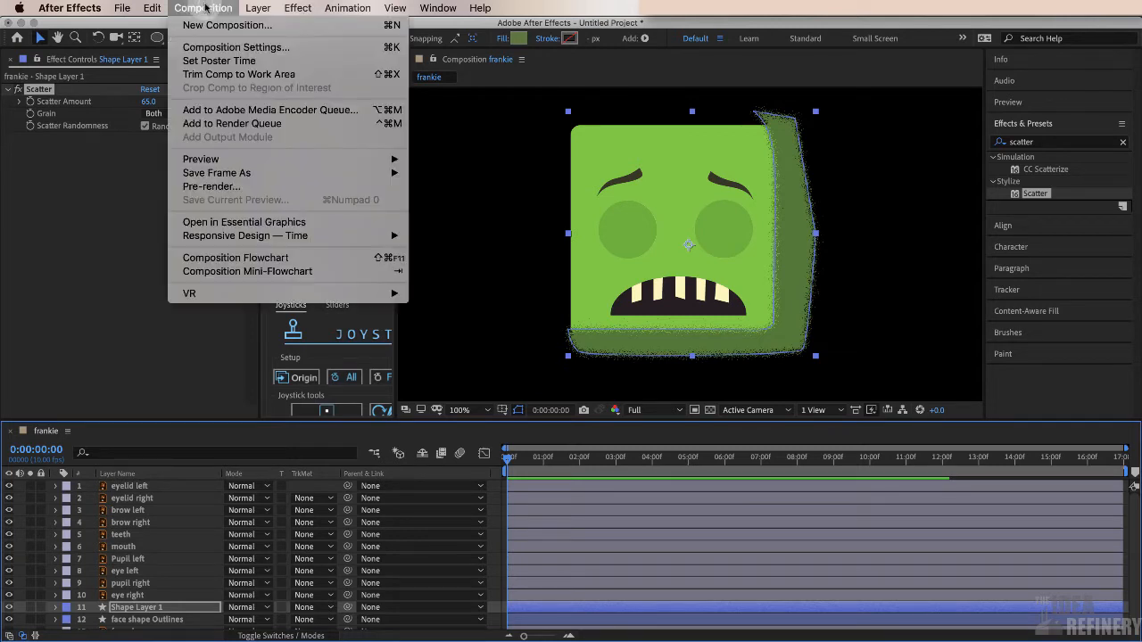
pyautogui.click(221, 47)
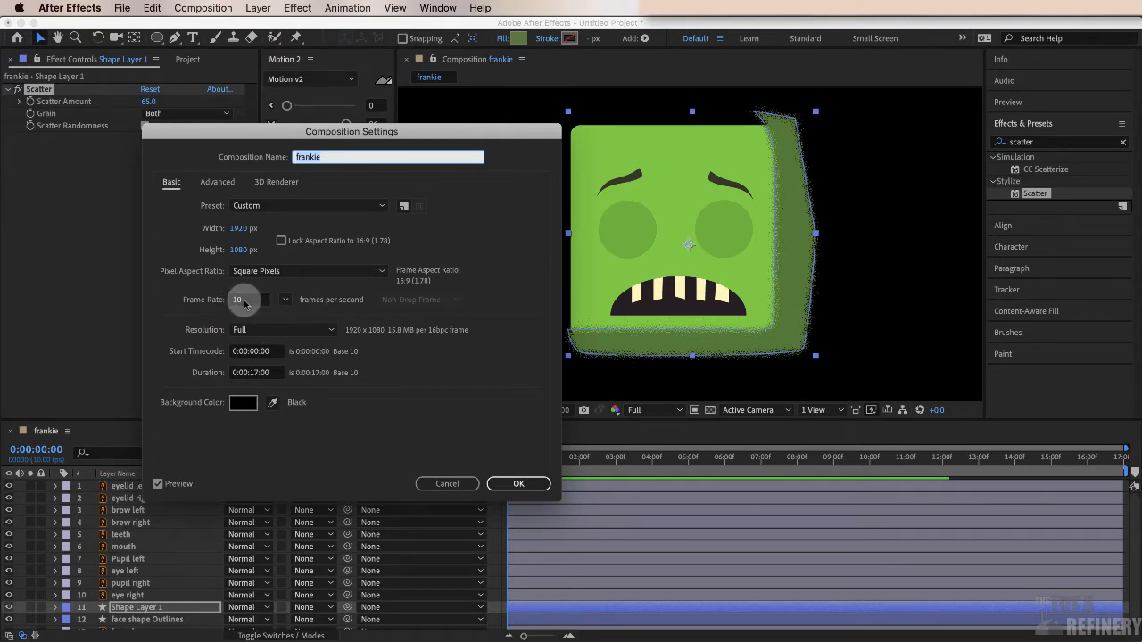
pyautogui.click(245, 301)
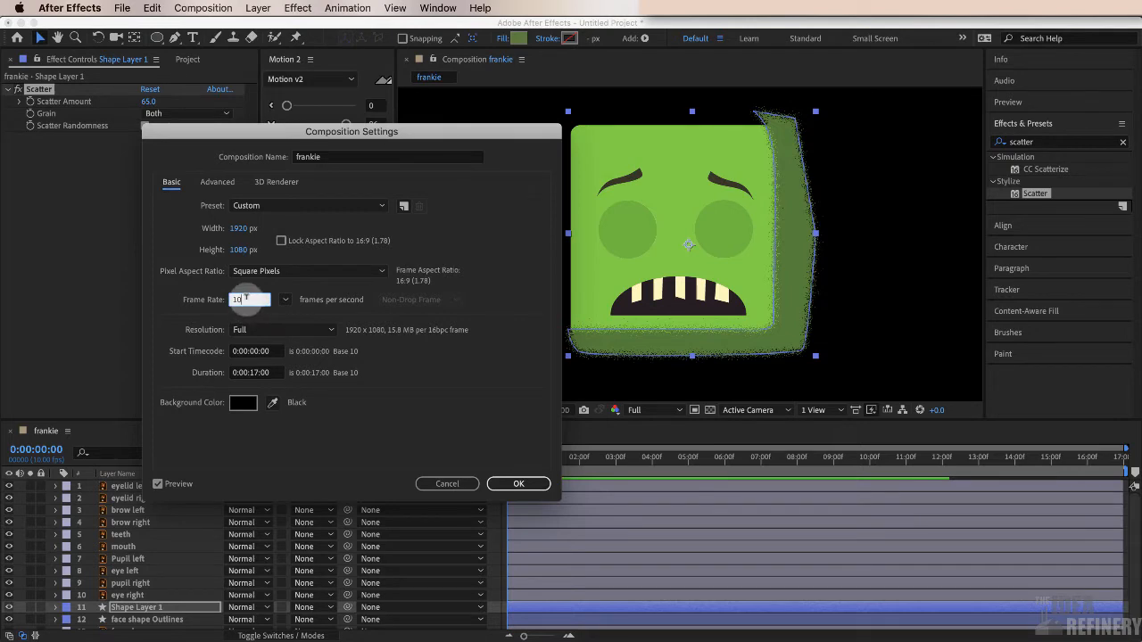
pyautogui.moveTo(381, 131); pyautogui.dragTo(491, 80)
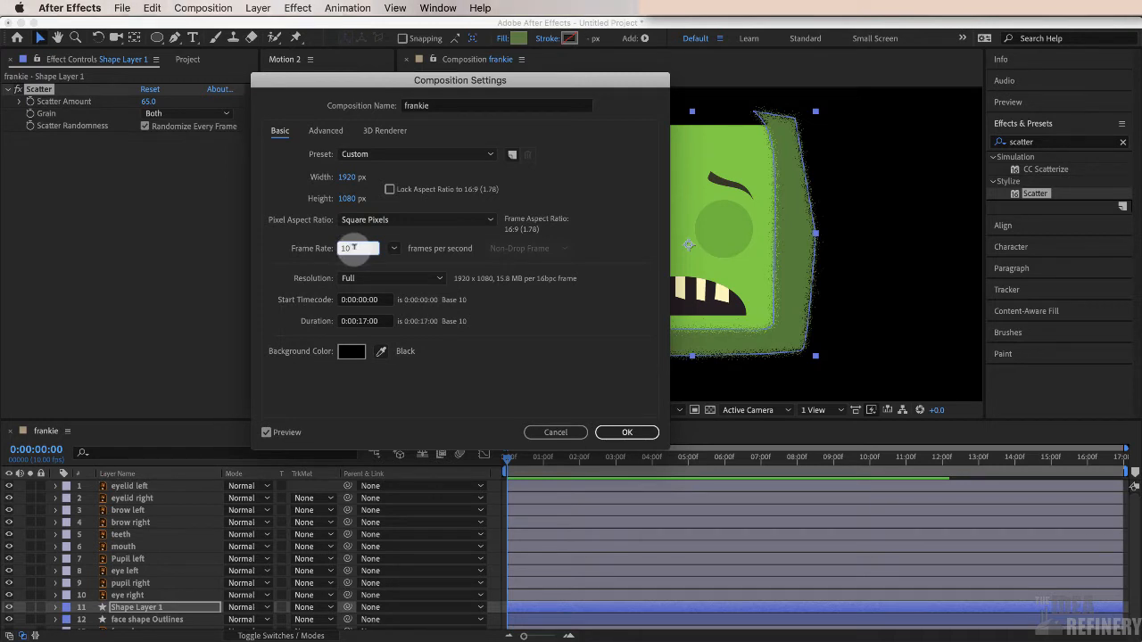
pyautogui.click(627, 433)
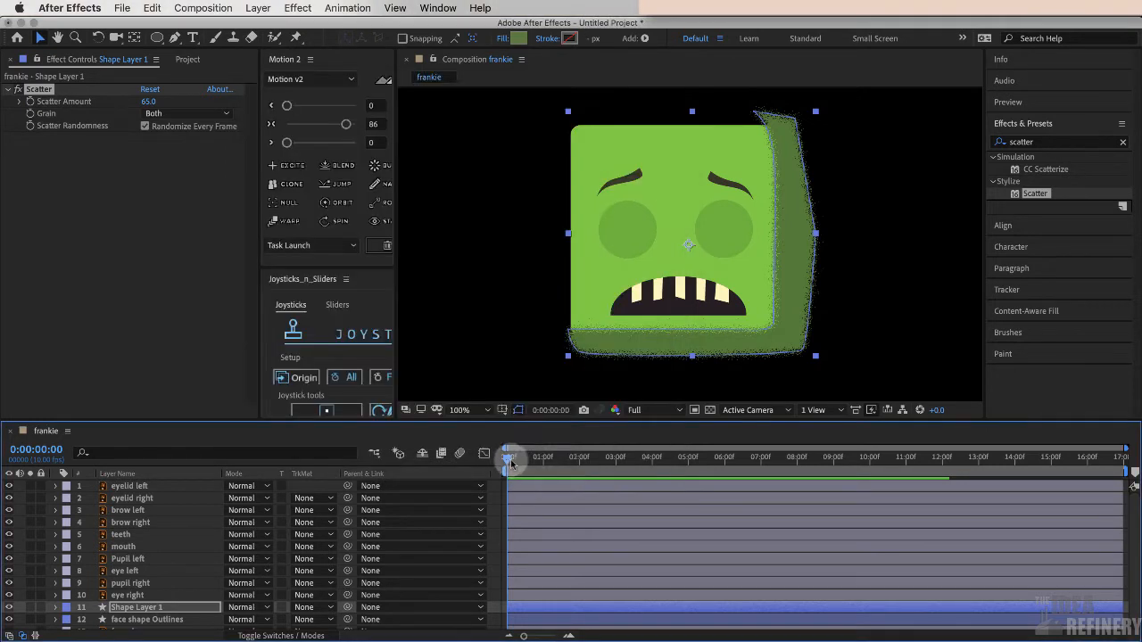
# Play back the scattered shadow's grain at the composition's frame rate and return the playhead to the start
pyautogui.press('space')
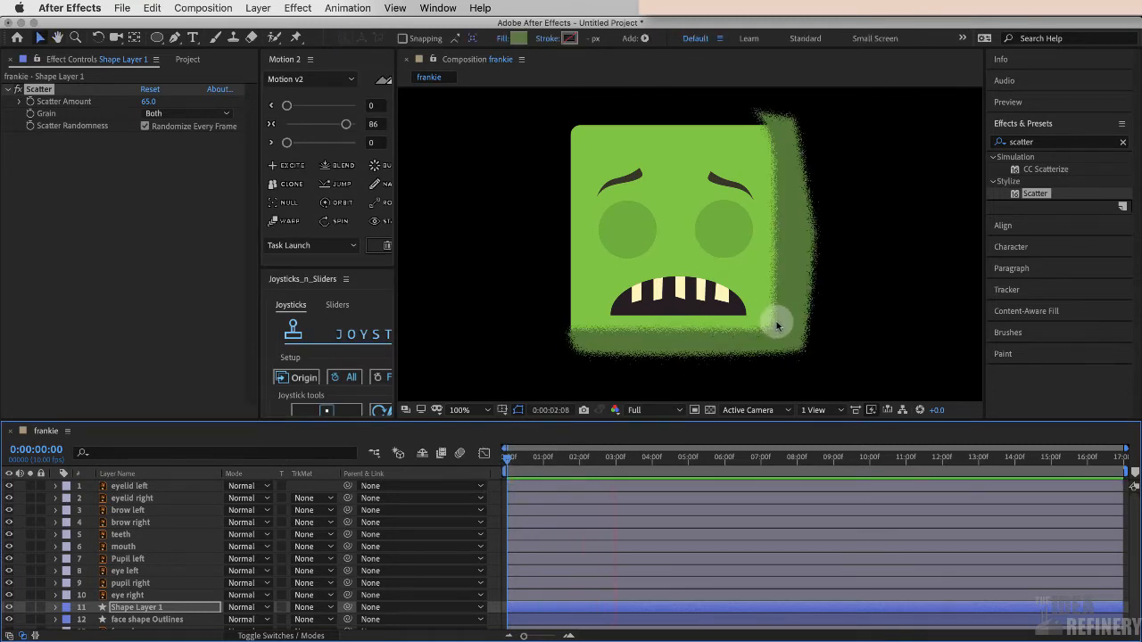
pyautogui.press('space')
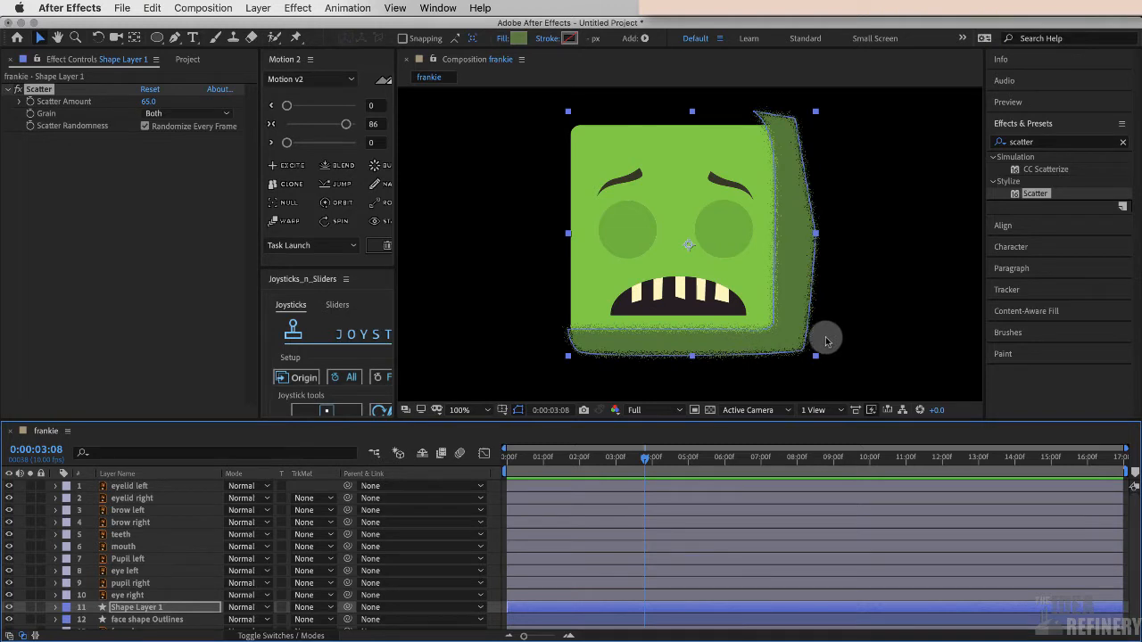
pyautogui.press('space')
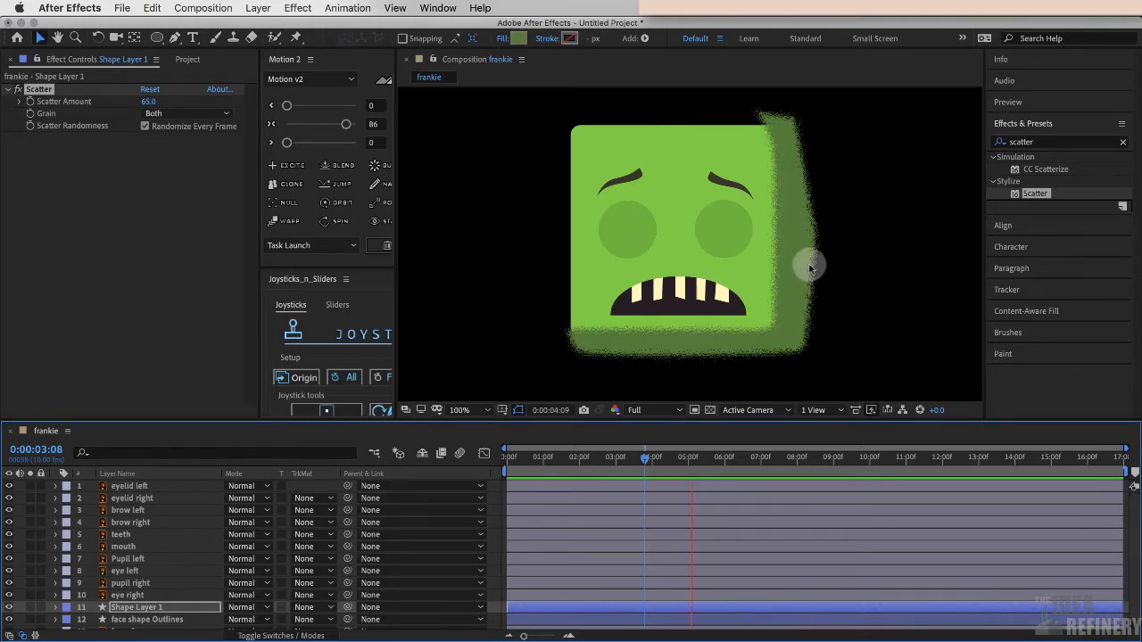
pyautogui.moveTo(743, 458); pyautogui.dragTo(508, 458)
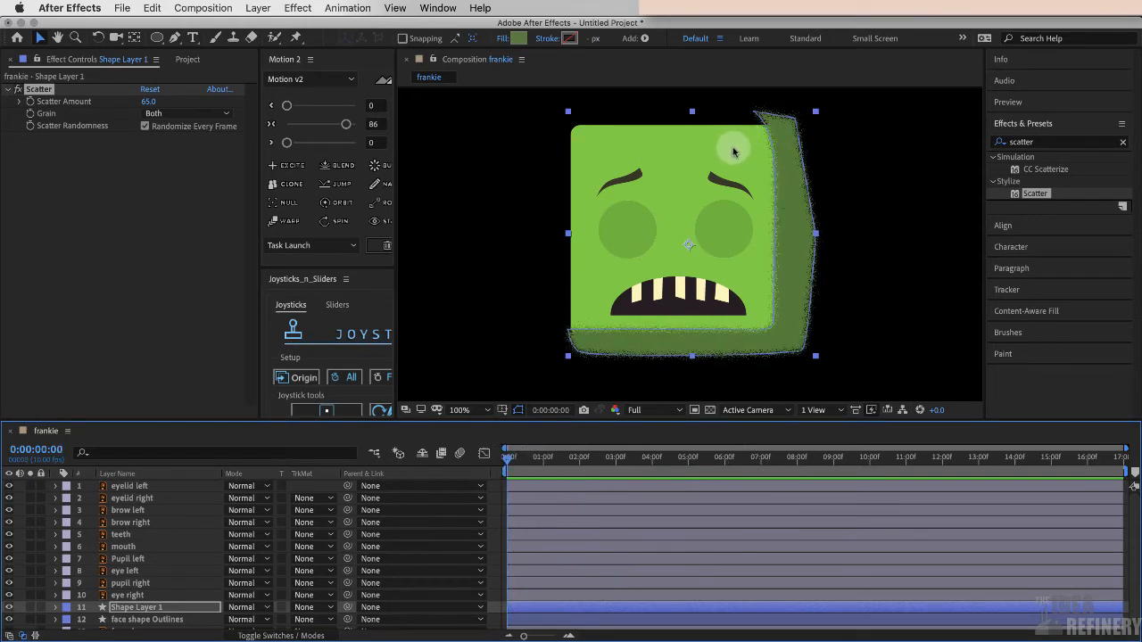
# Search the effects for "set matte" and apply the Channel Set Matte effect to the shadow shape layer
pyautogui.click(730, 157)
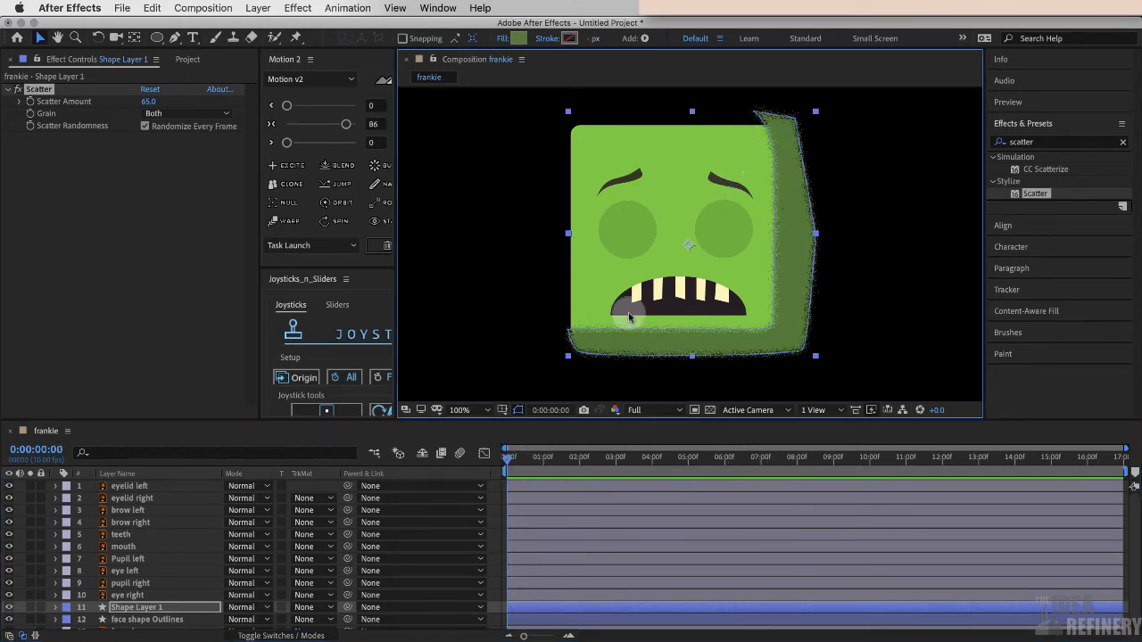
pyautogui.click(141, 609)
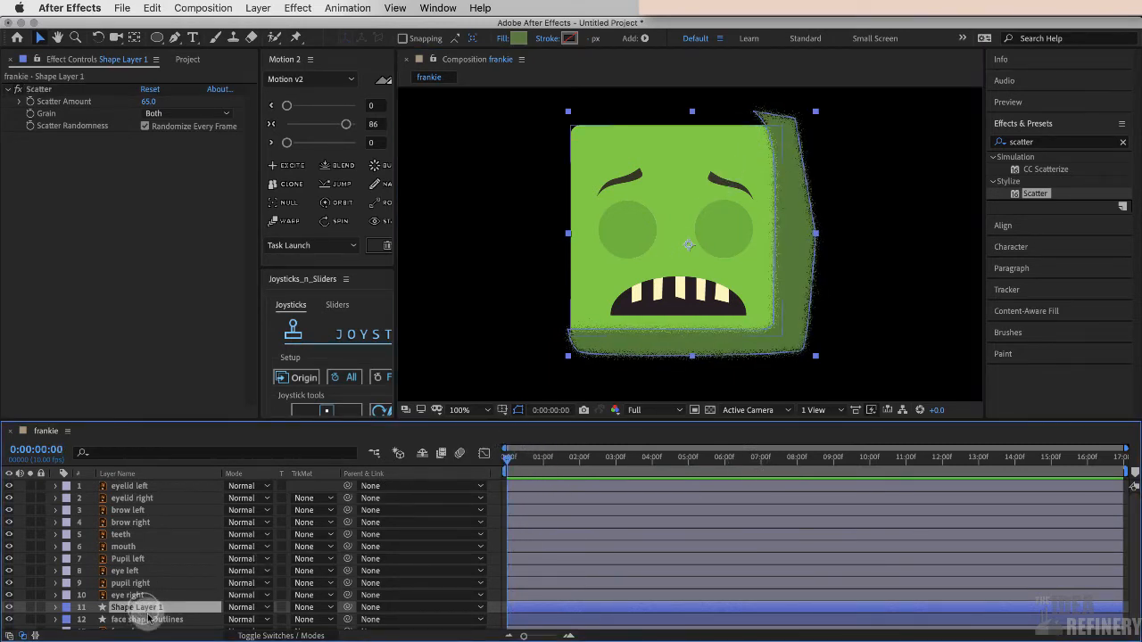
pyautogui.click(1032, 142)
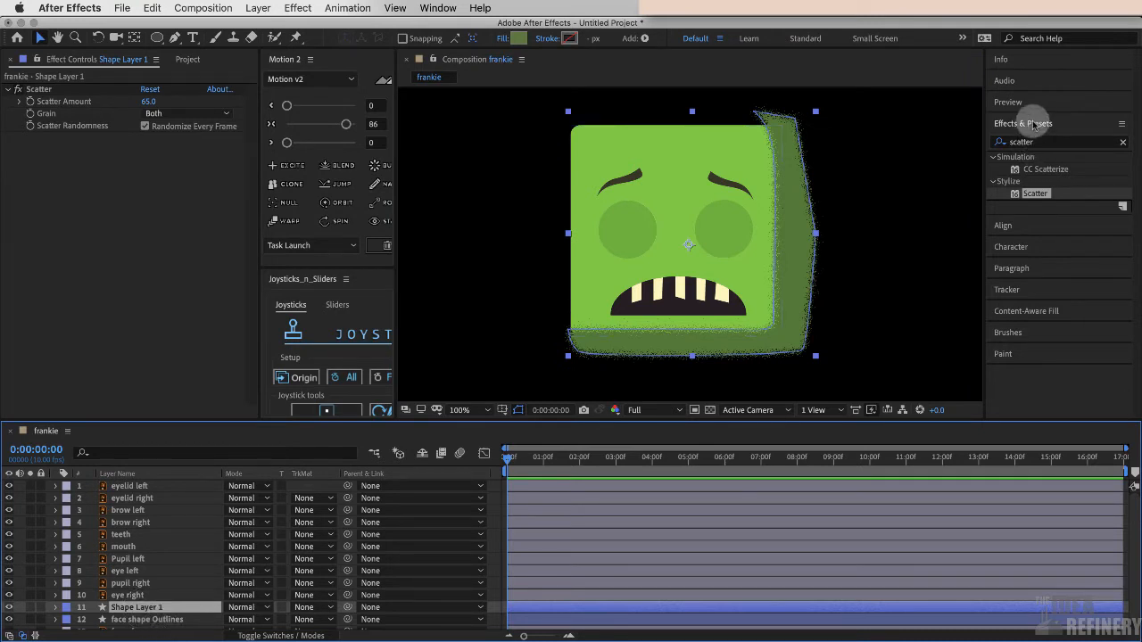
pyautogui.click(1040, 142)
pyautogui.moveTo(1041, 140); pyautogui.dragTo(1006, 141)
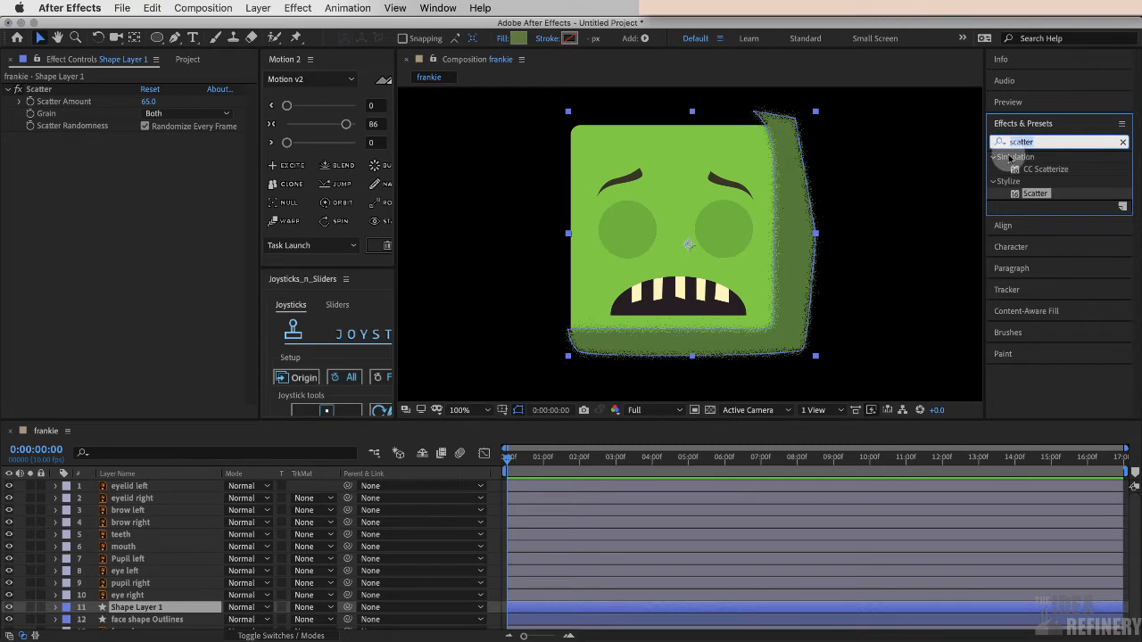
pyautogui.write('set ma')
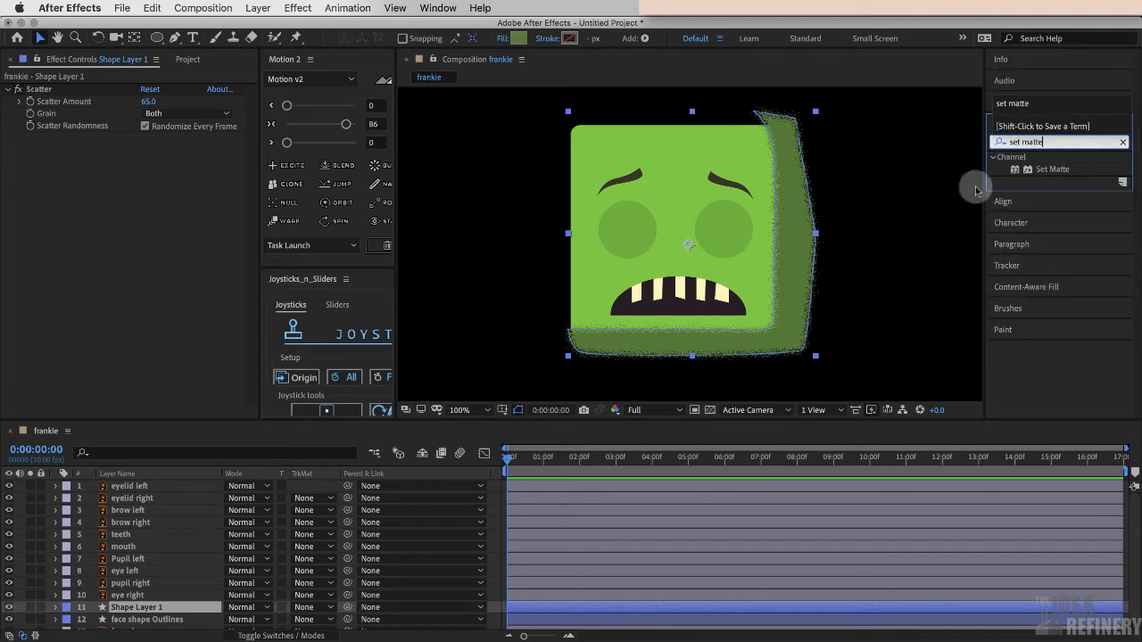
pyautogui.click(1051, 169)
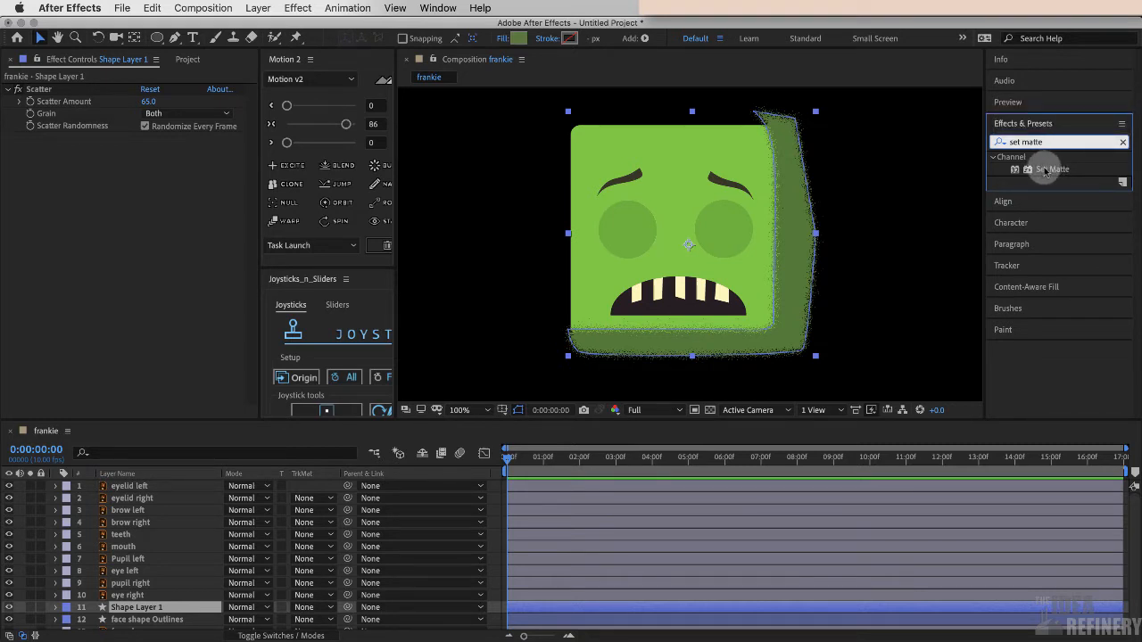
pyautogui.moveTo(1046, 171); pyautogui.dragTo(739, 195)
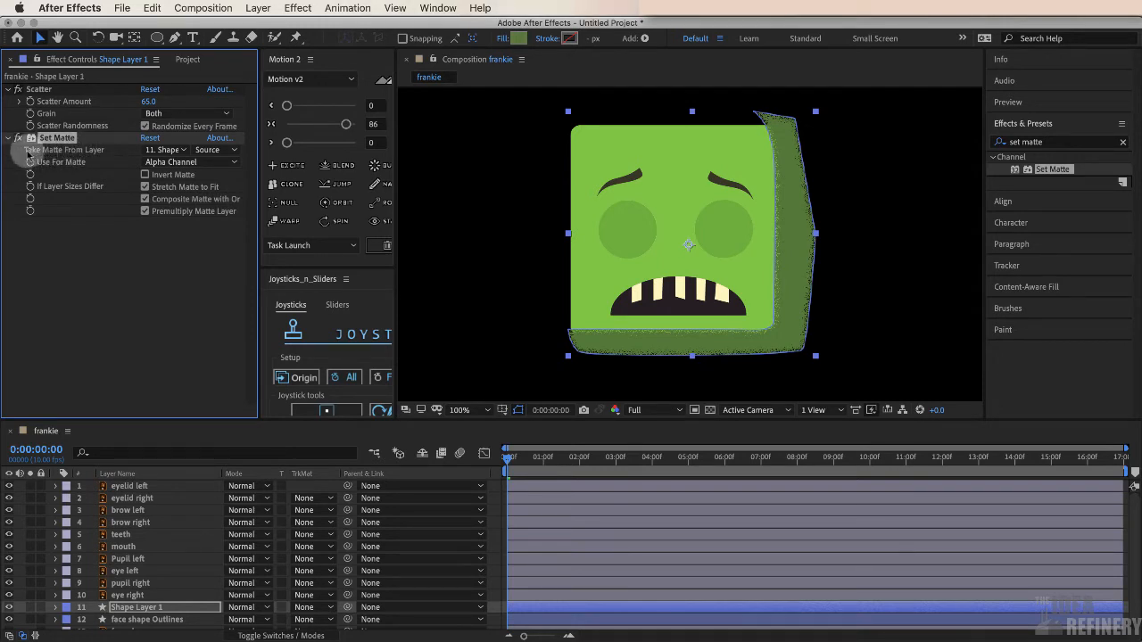
# Make Set Matte take its matte from the face shape Outlines layer, and preview the clipped shadow from the start
pyautogui.click(183, 150)
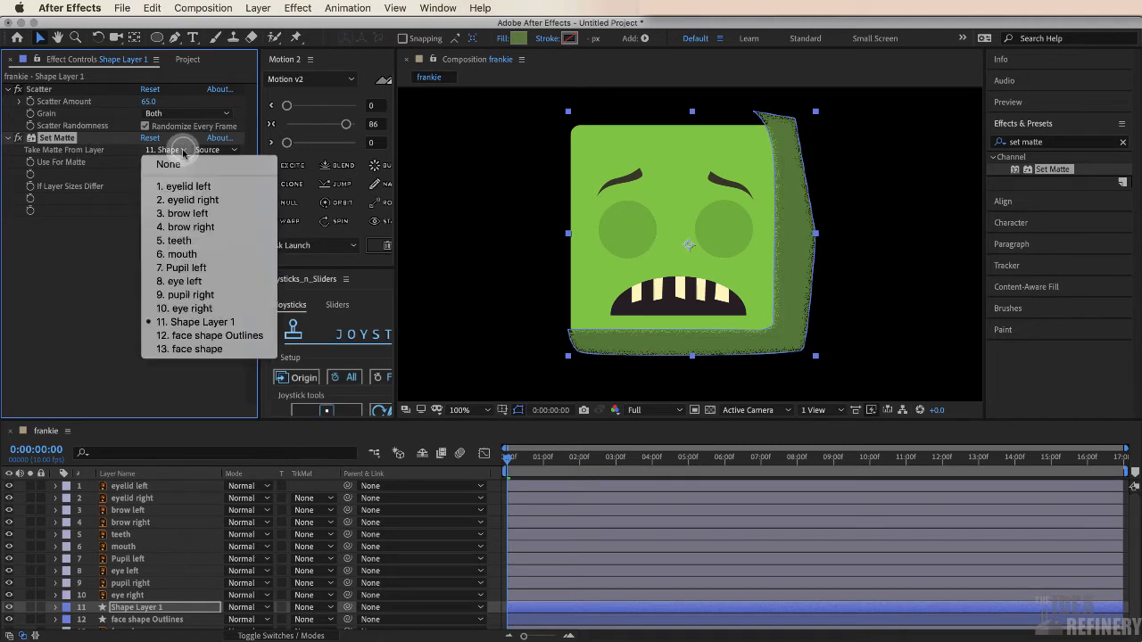
pyautogui.click(210, 337)
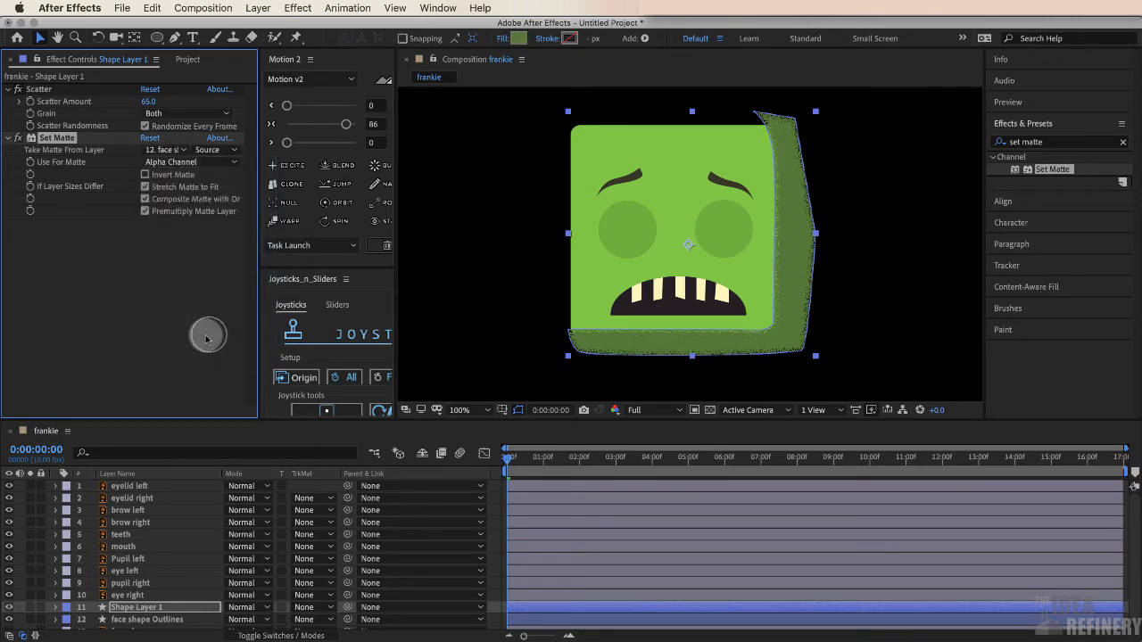
pyautogui.click(872, 232)
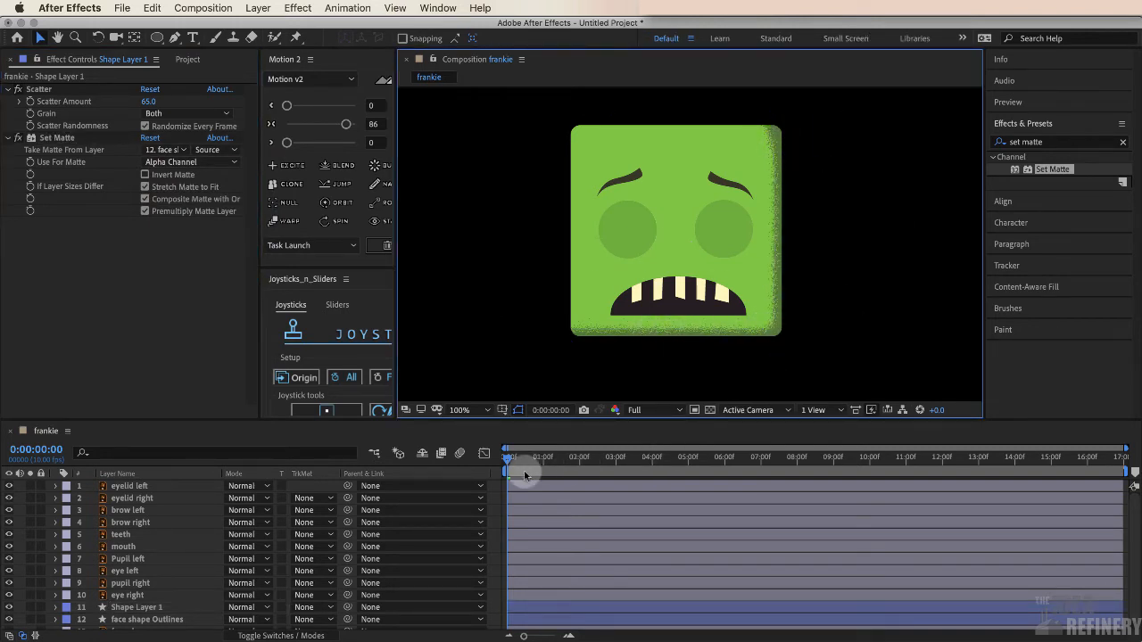
pyautogui.press('space')
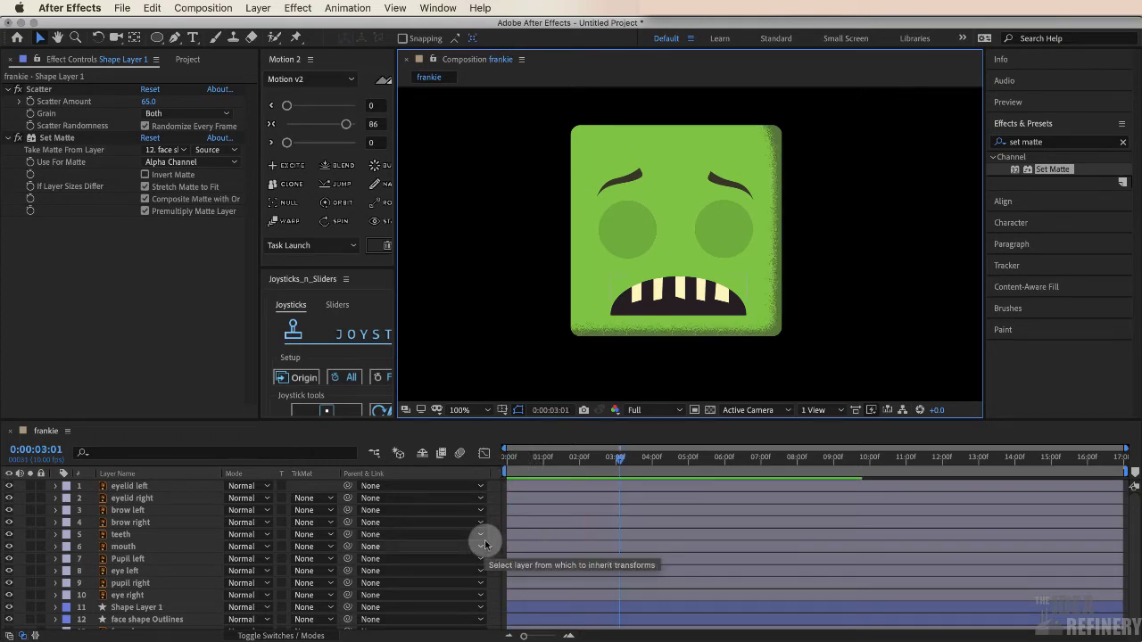
pyautogui.moveTo(616, 459); pyautogui.dragTo(507, 459)
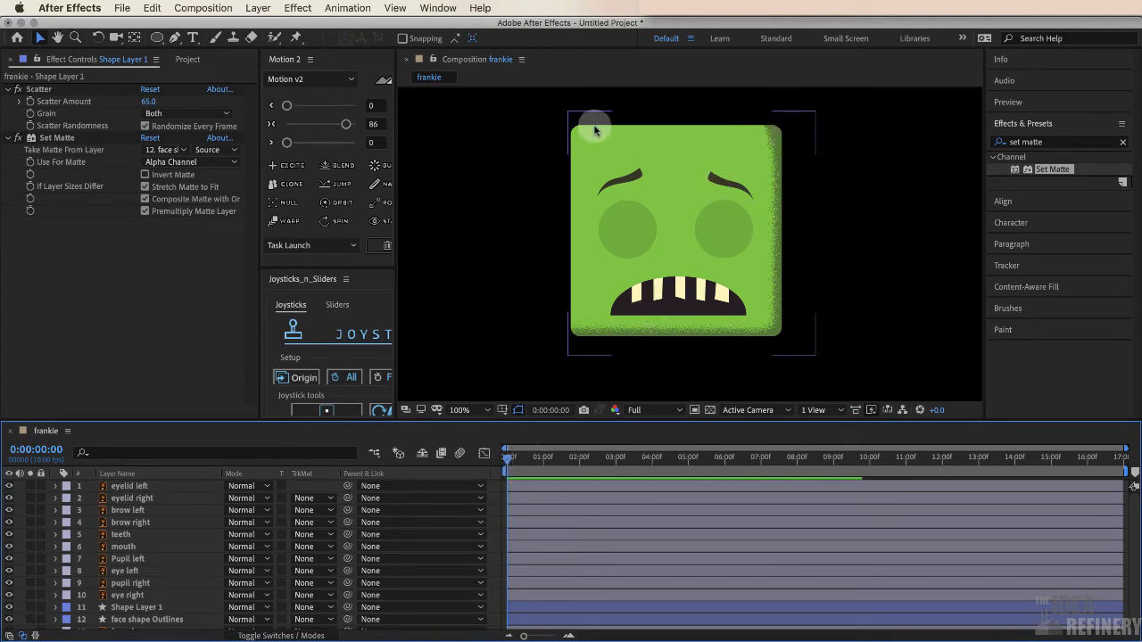
# Create a new empty shape layer in the frankie composition
pyautogui.click(257, 7)
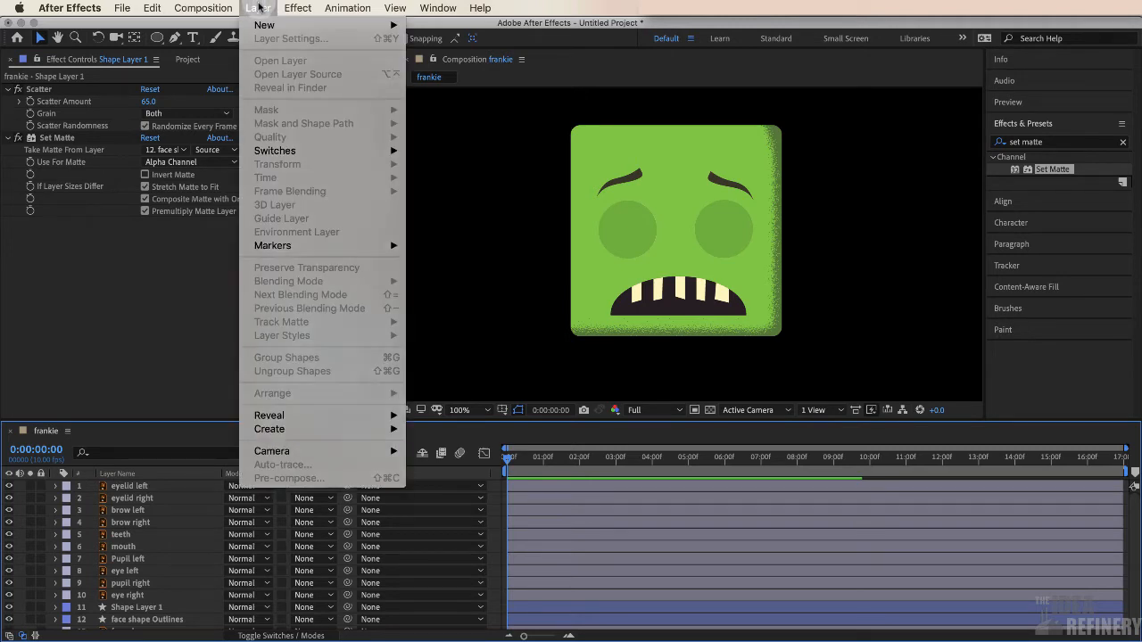
pyautogui.moveTo(268, 25)
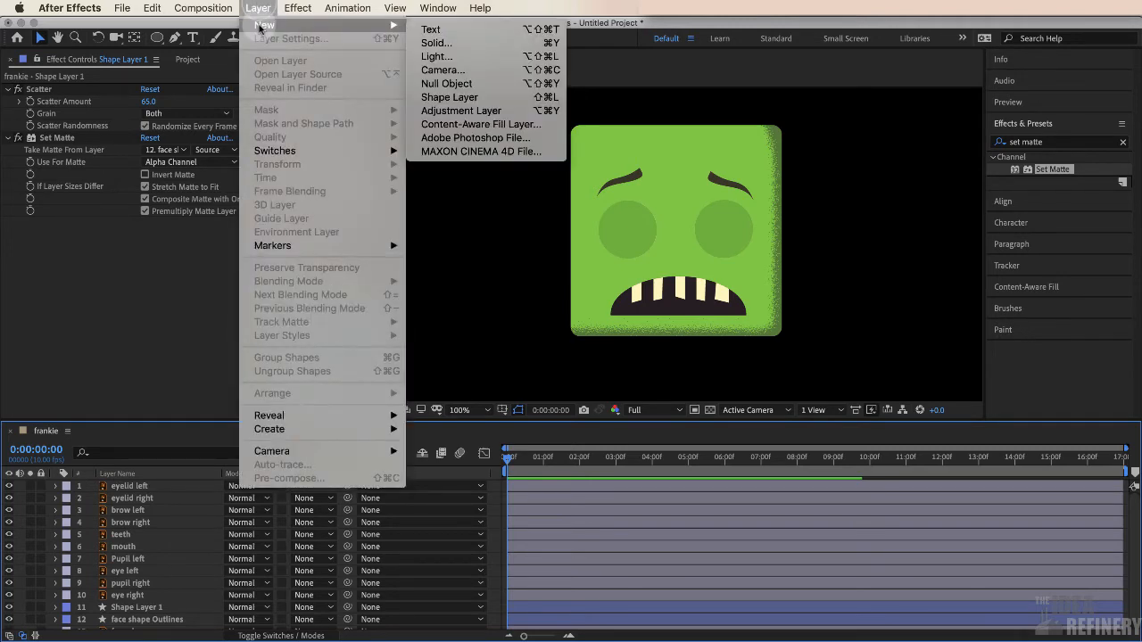
pyautogui.click(480, 97)
# Draw a closed L-shaped highlight with the Pen tool along the face's top and left edges, extending past its outline
pyautogui.click(169, 42)
pyautogui.click(175, 39)
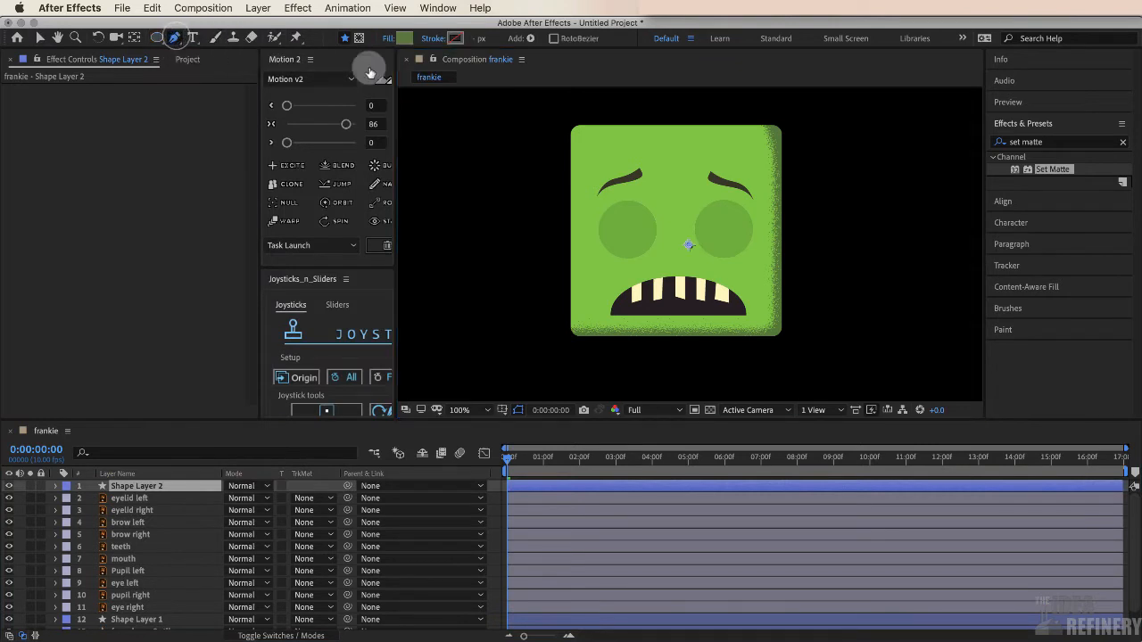
pyautogui.click(793, 134)
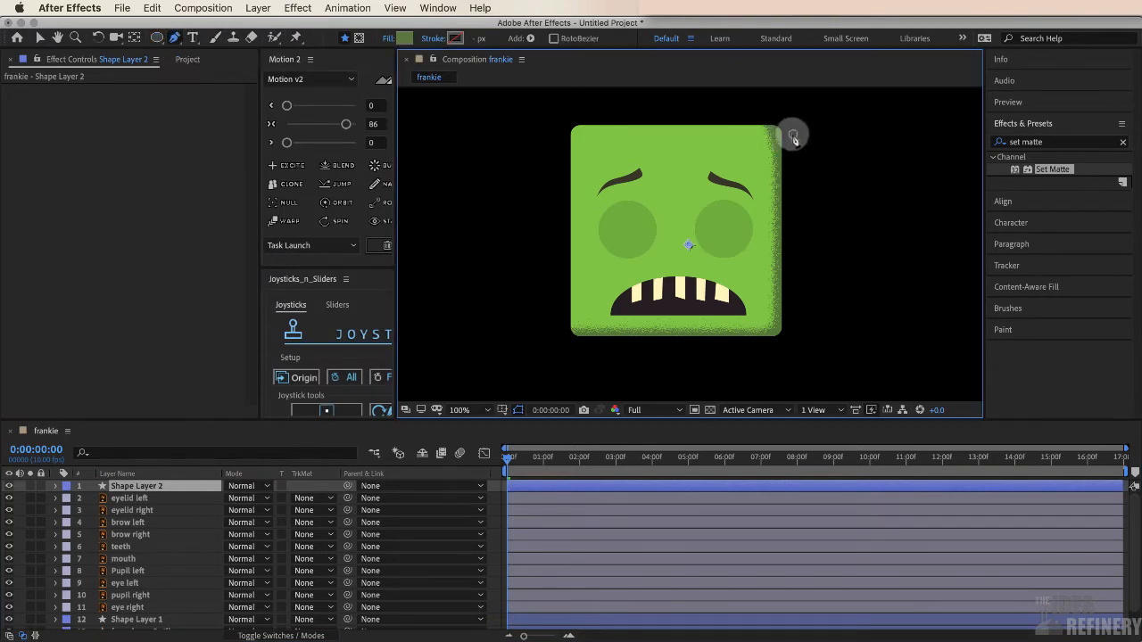
pyautogui.click(583, 133)
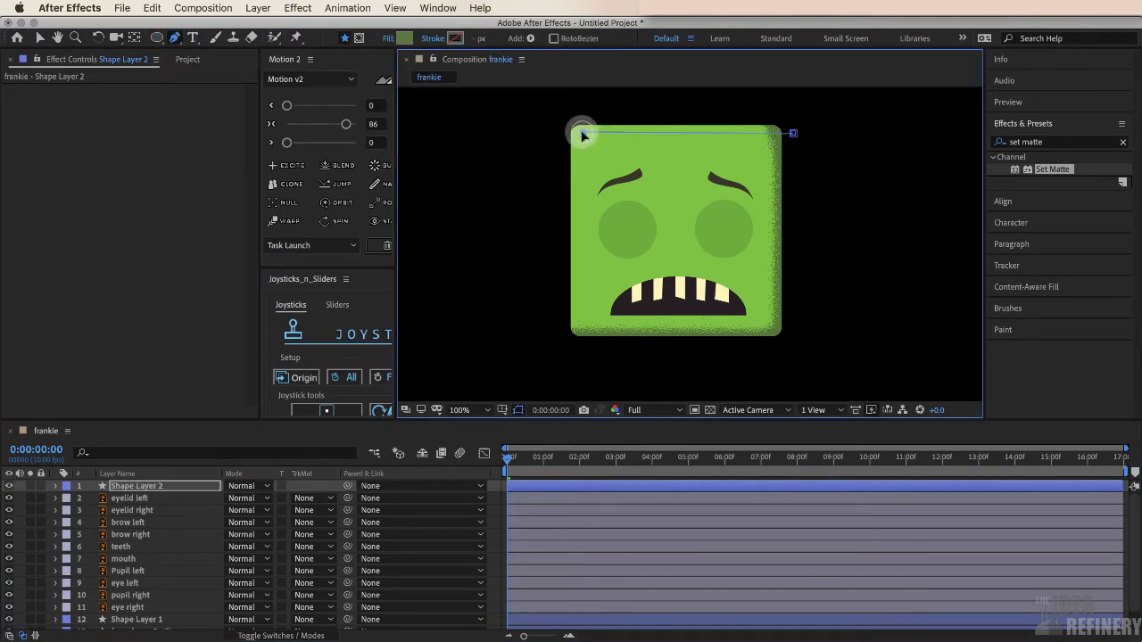
pyautogui.click(577, 158)
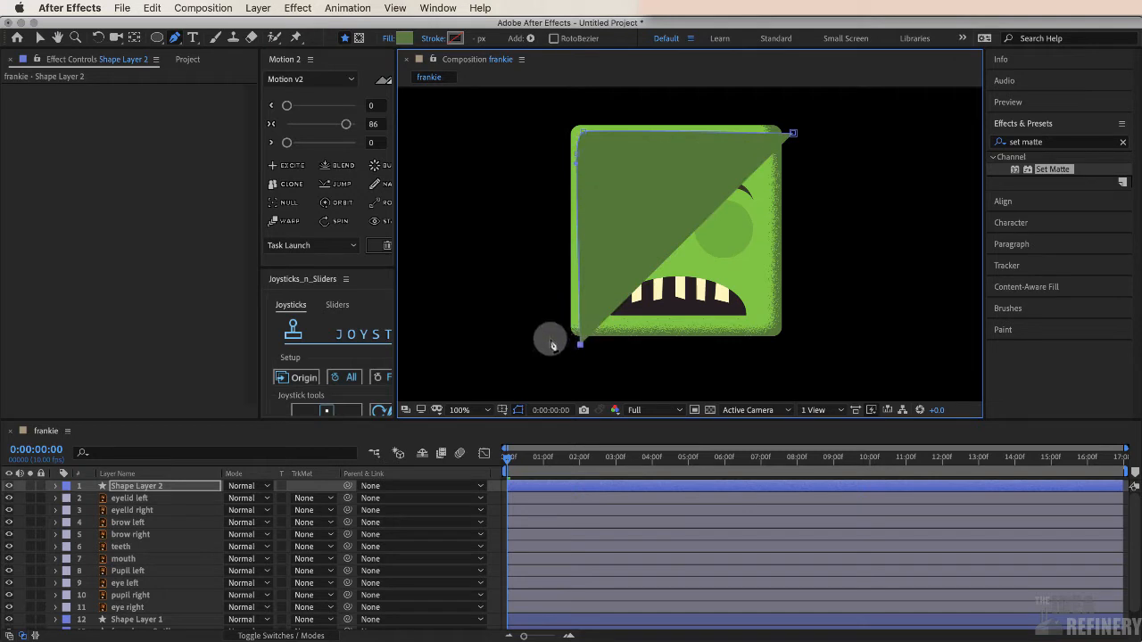
pyautogui.moveTo(550, 336); pyautogui.dragTo(541, 317)
pyautogui.moveTo(550, 116); pyautogui.dragTo(607, 108)
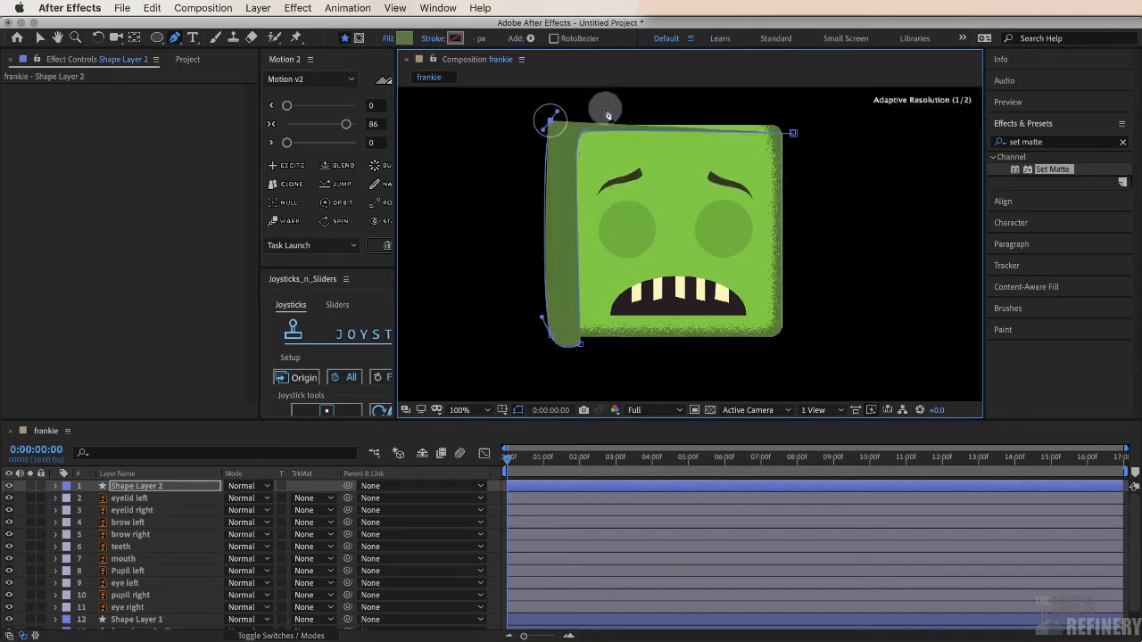
pyautogui.click(772, 111)
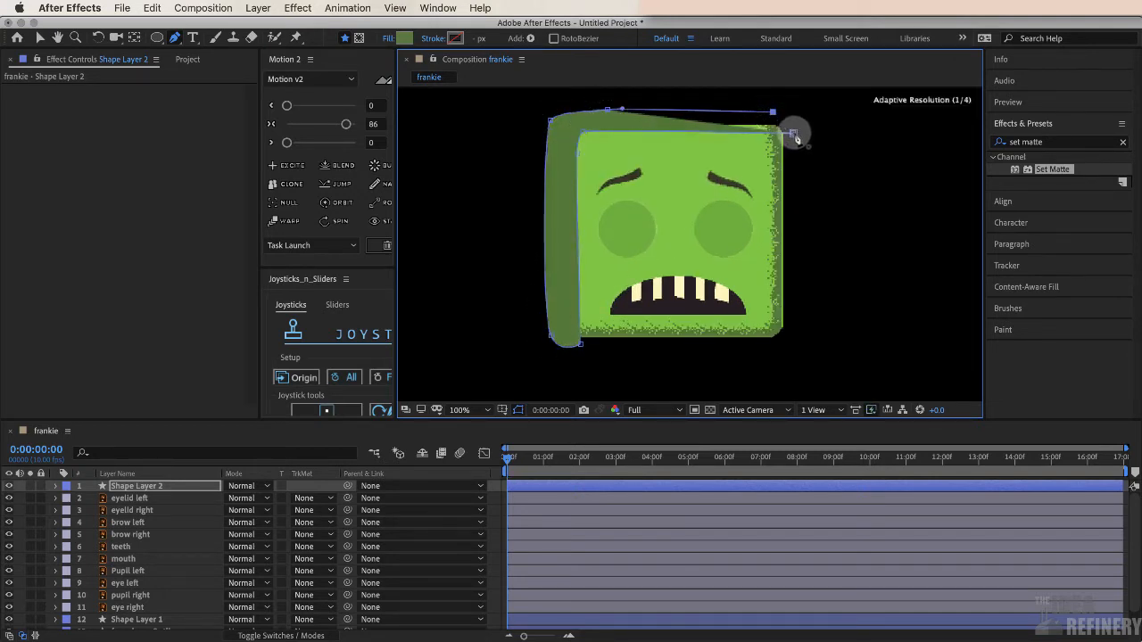
pyautogui.moveTo(793, 133); pyautogui.dragTo(749, 131)
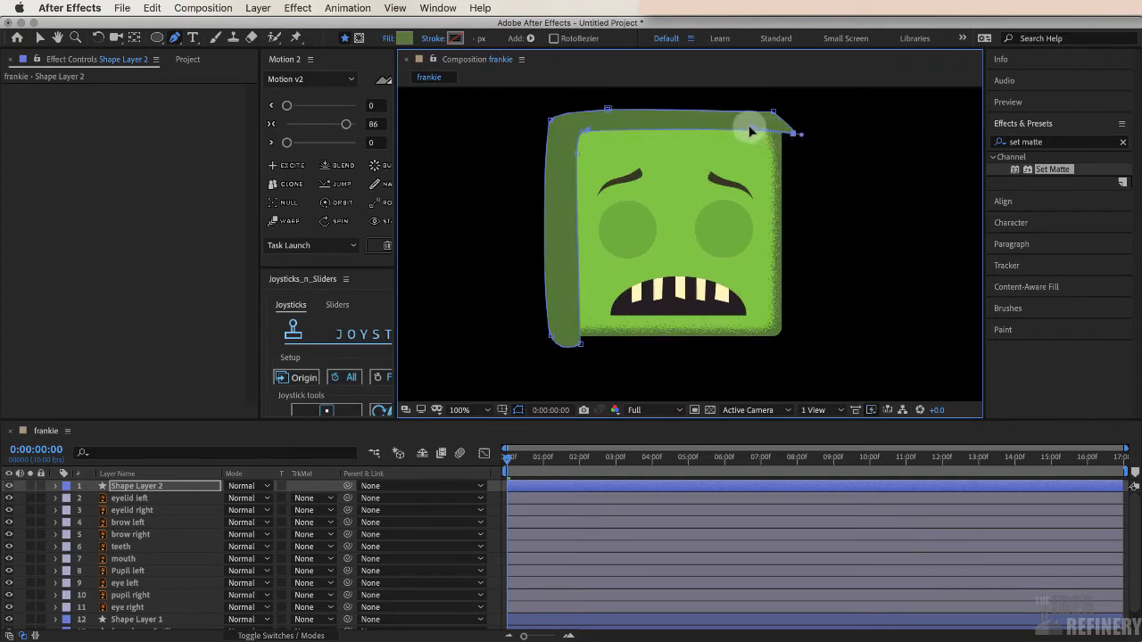
# Set the L-shaped highlight's fill to the light green A3F55F
pyautogui.click(406, 39)
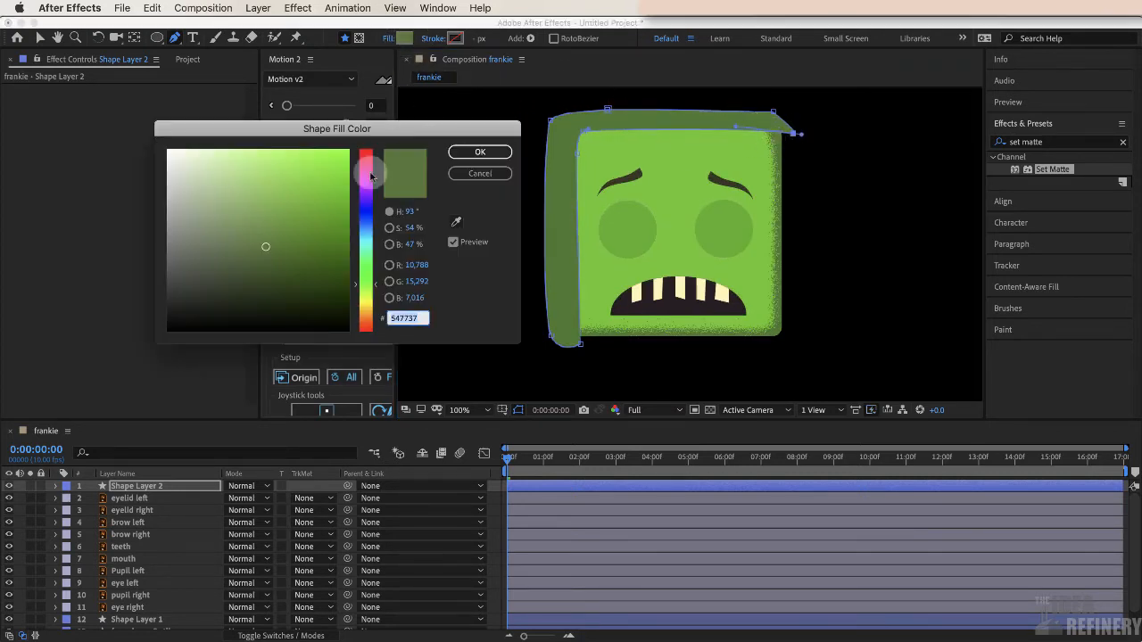
pyautogui.click(286, 192)
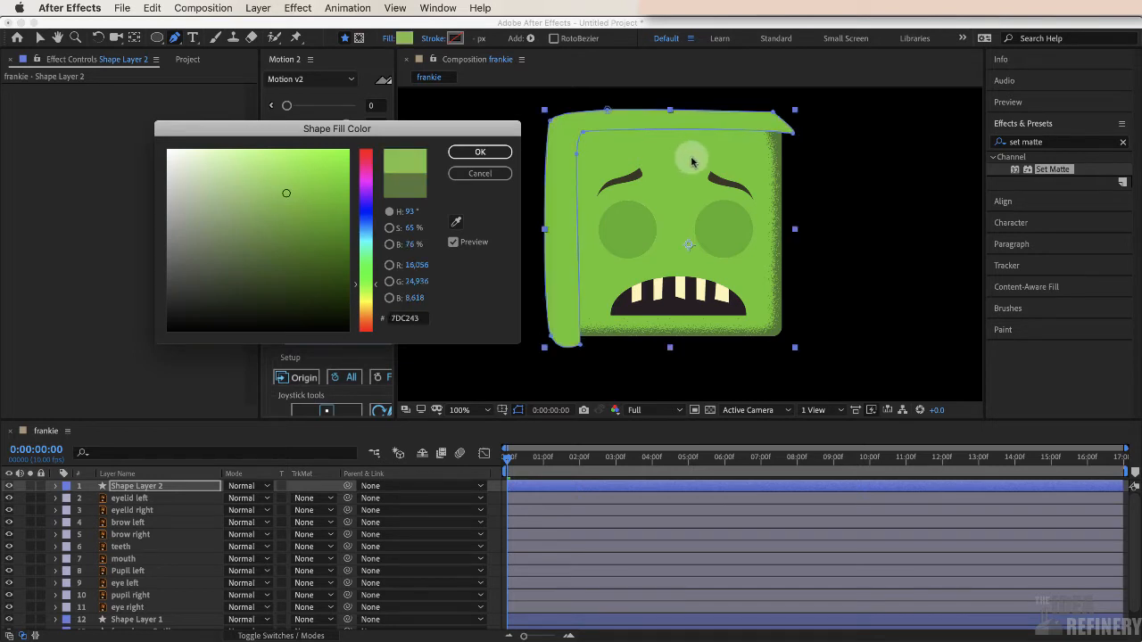
pyautogui.click(278, 157)
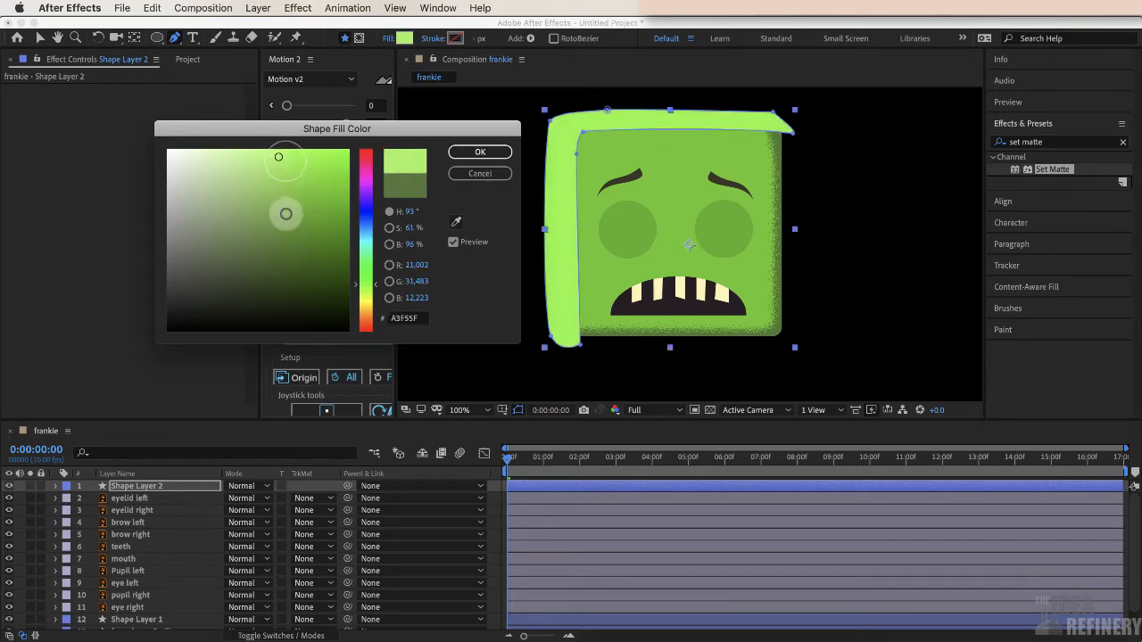
pyautogui.click(477, 153)
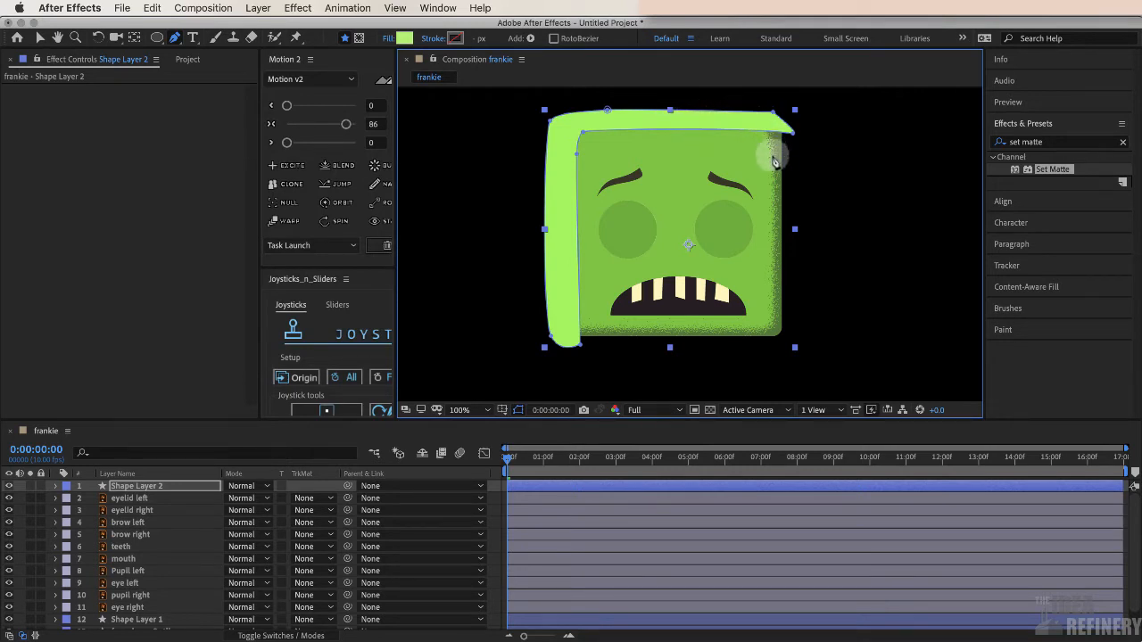
# Copy the Scatter and Set Matte effects from Shape Layer 1 onto the highlight's Shape Layer 2
pyautogui.click(40, 37)
pyautogui.click(143, 619)
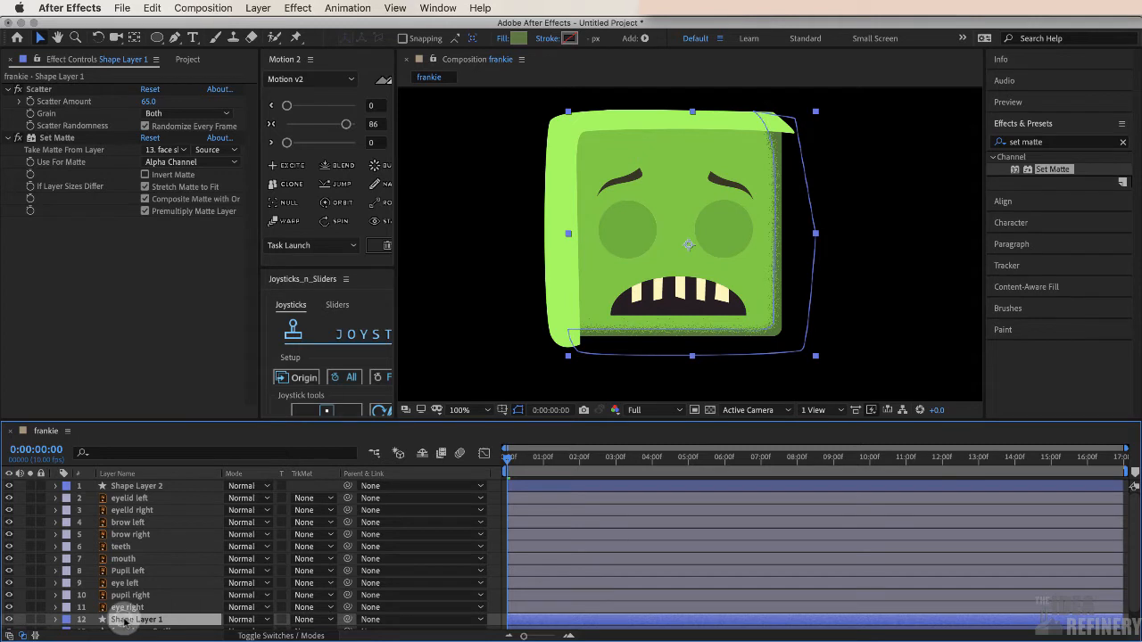
pyautogui.click(49, 90)
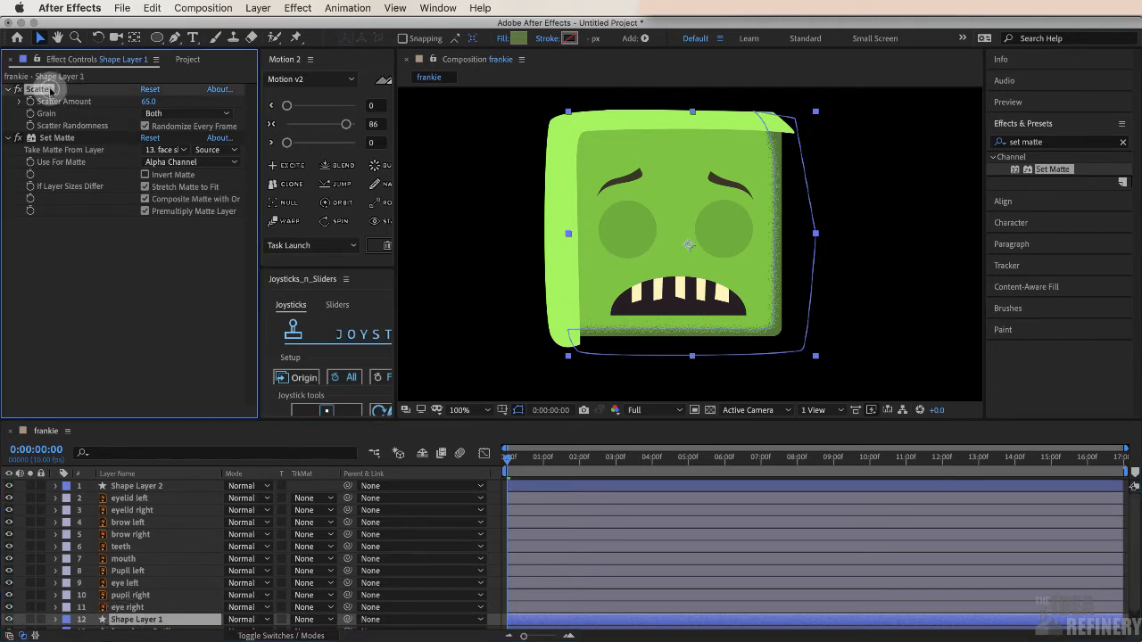
pyautogui.click(56, 138)
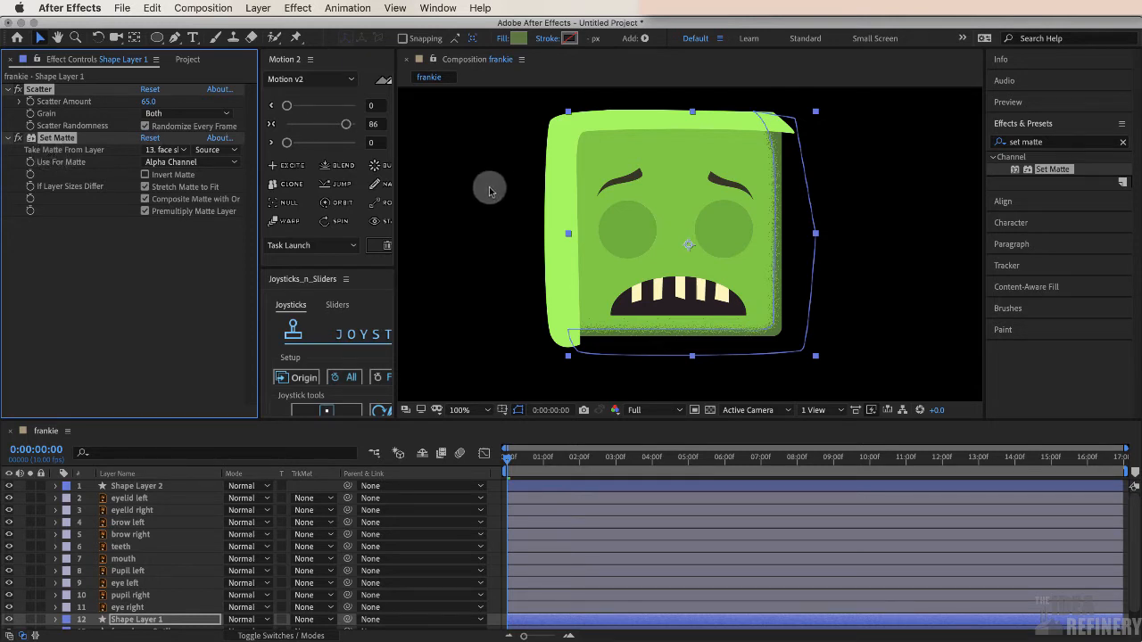
pyautogui.click(138, 488)
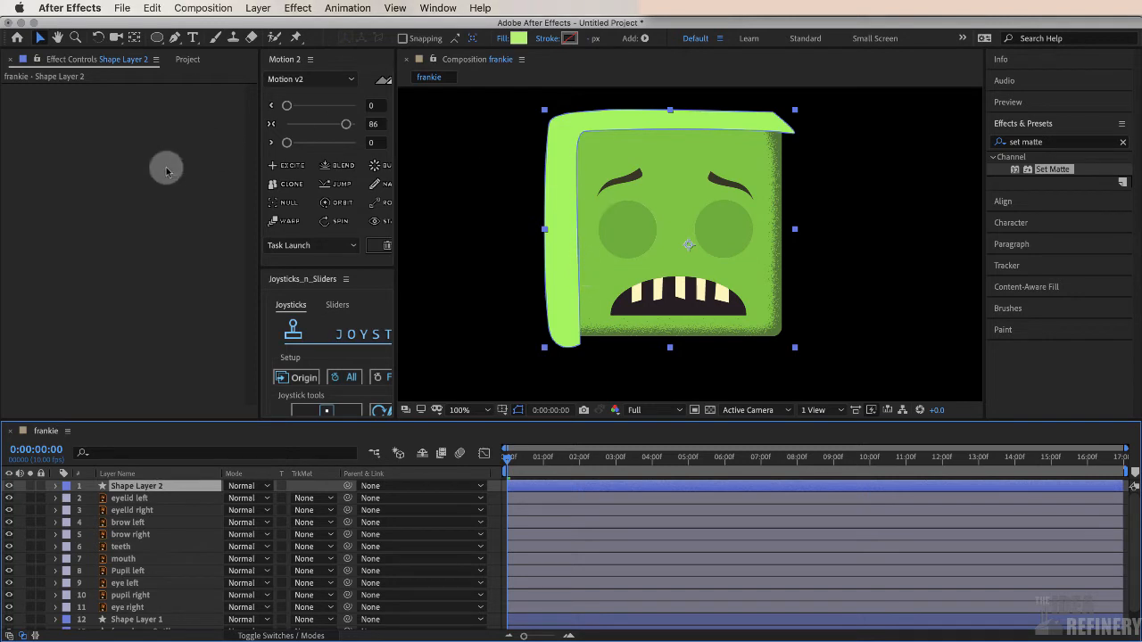
pyautogui.click(99, 152)
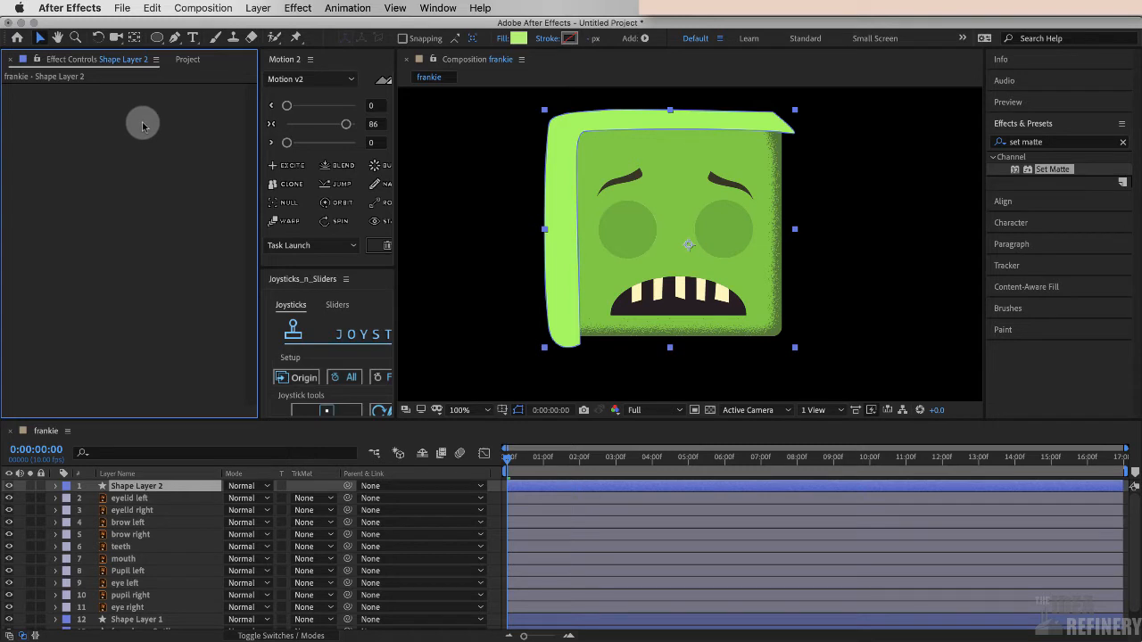
pyautogui.moveTo(143, 125); pyautogui.dragTo(143, 125)
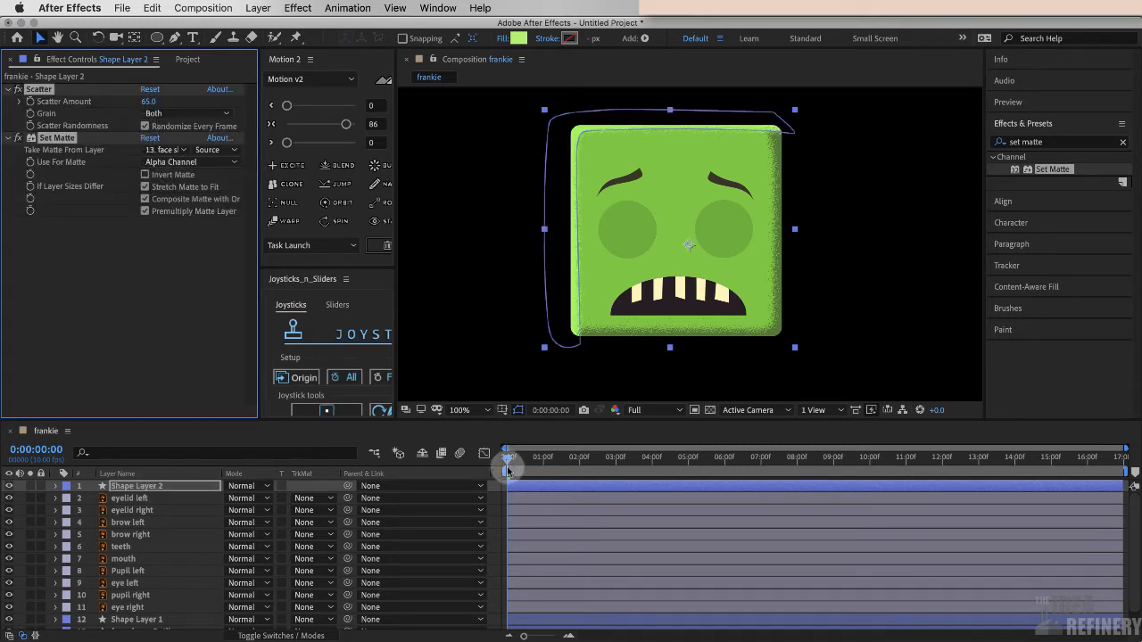
# Preview the grainy highlight animation and return to the first frame
pyautogui.press('space')
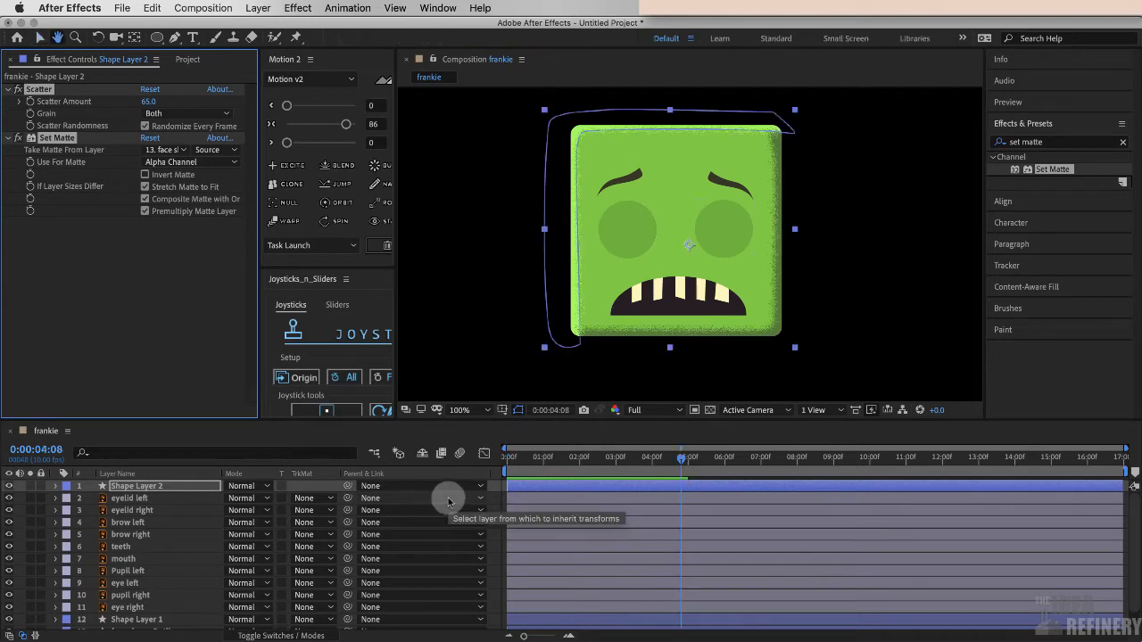
pyautogui.click(683, 459)
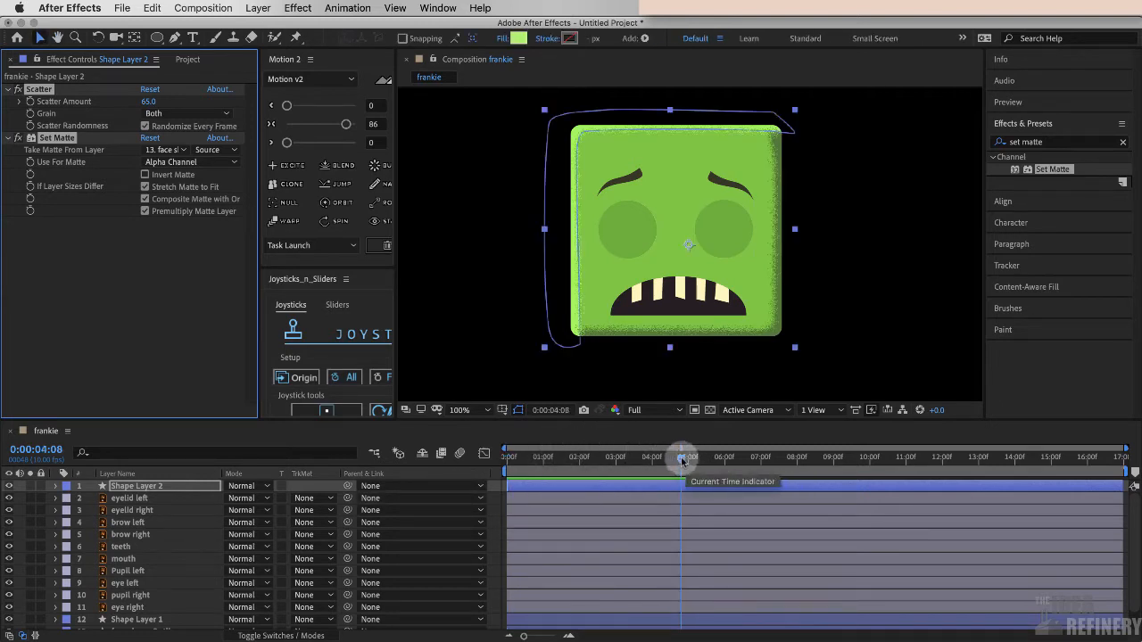
pyautogui.press('Home')
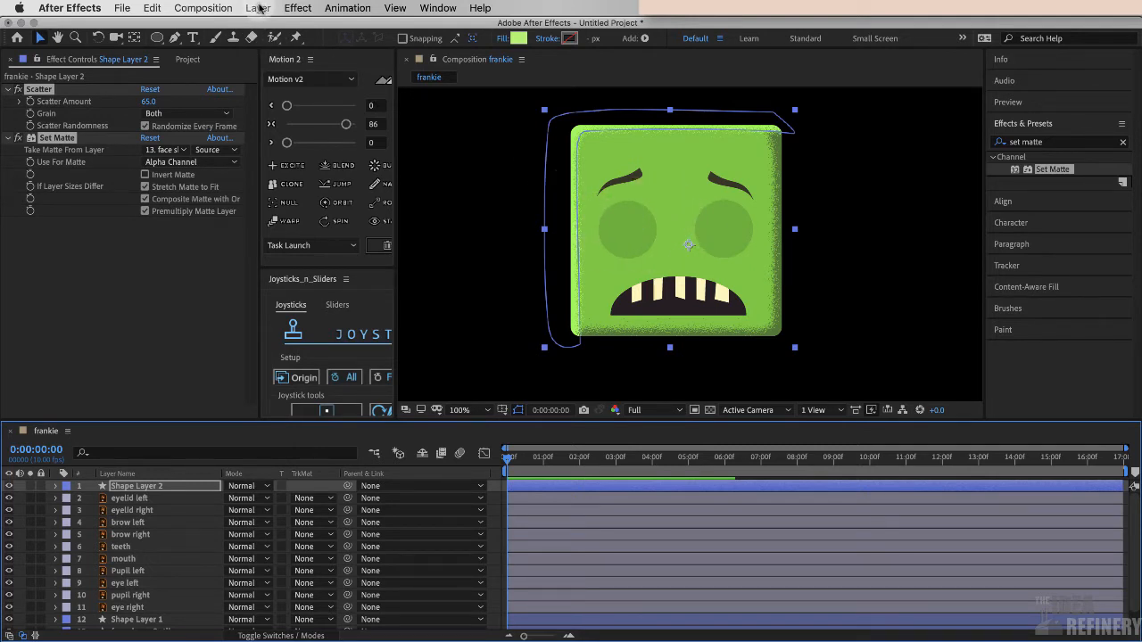
# Create a new shape layer and draw a circle slightly larger than the eye over the left-hand eyelid
pyautogui.click(258, 8)
pyautogui.moveTo(264, 25)
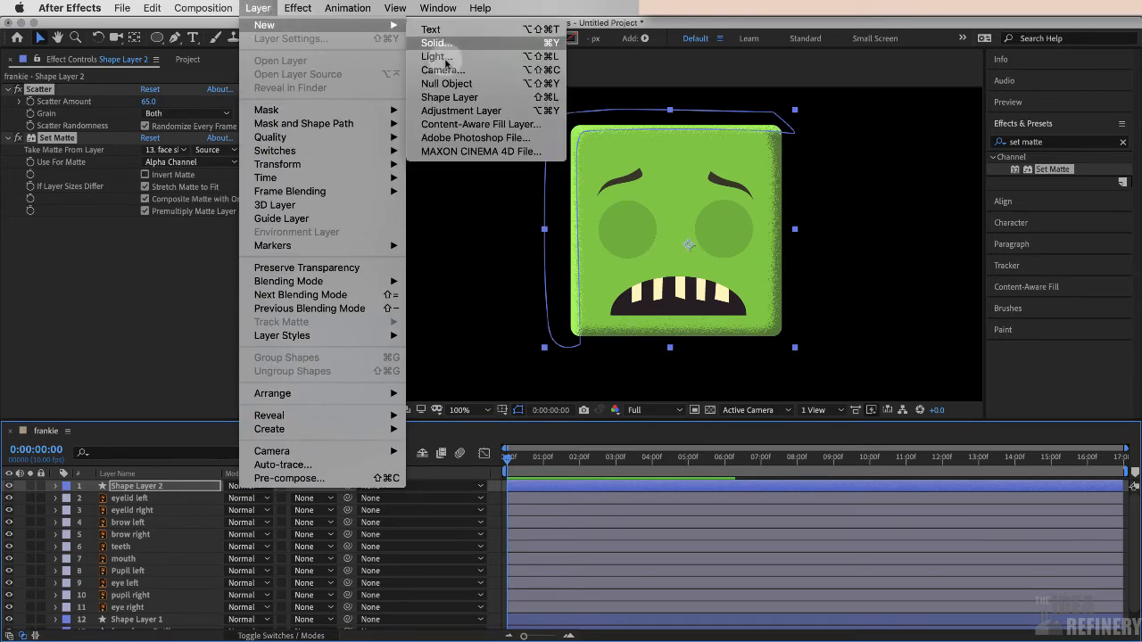
pyautogui.click(448, 98)
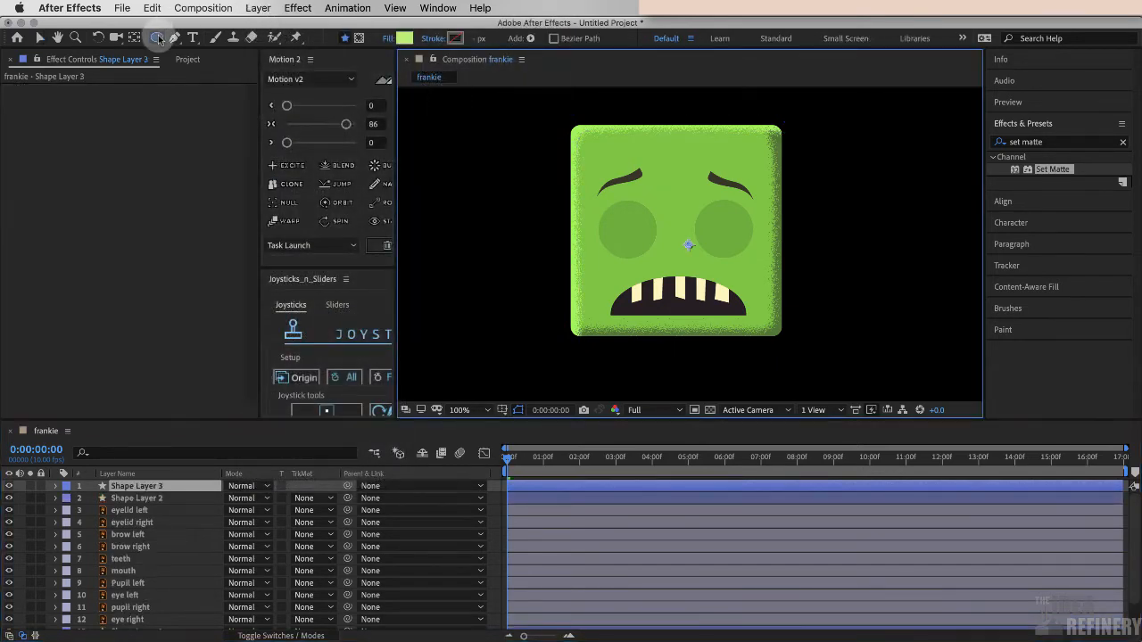
pyautogui.click(157, 37)
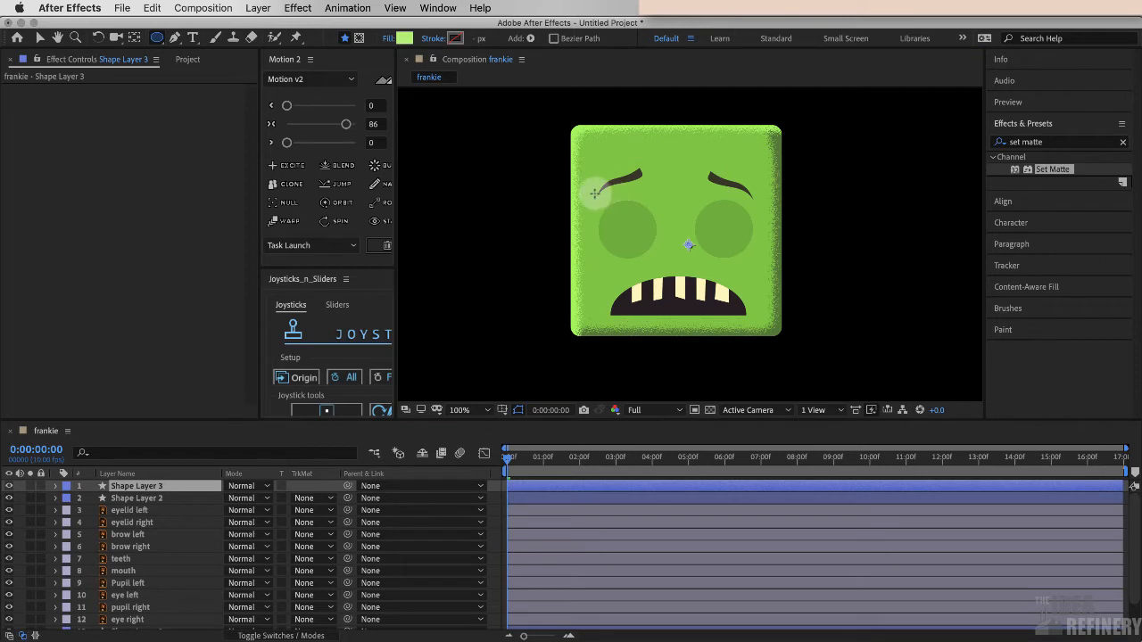
pyautogui.moveTo(594, 192); pyautogui.dragTo(660, 269)
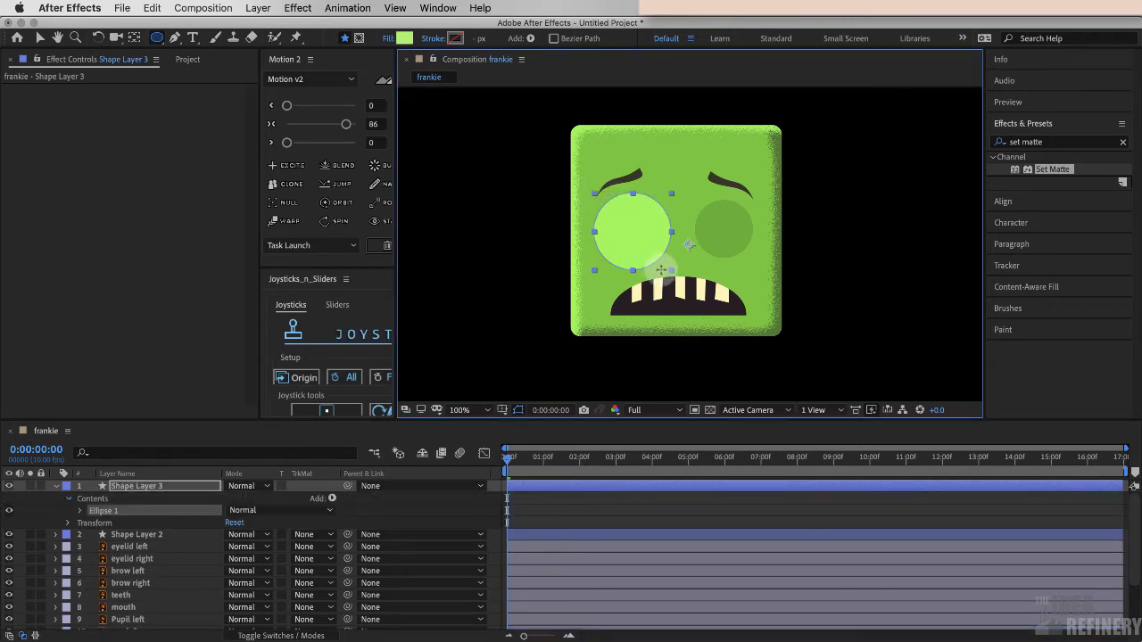
# Set the eye circle's fill to the dark green 587D39
pyautogui.click(405, 38)
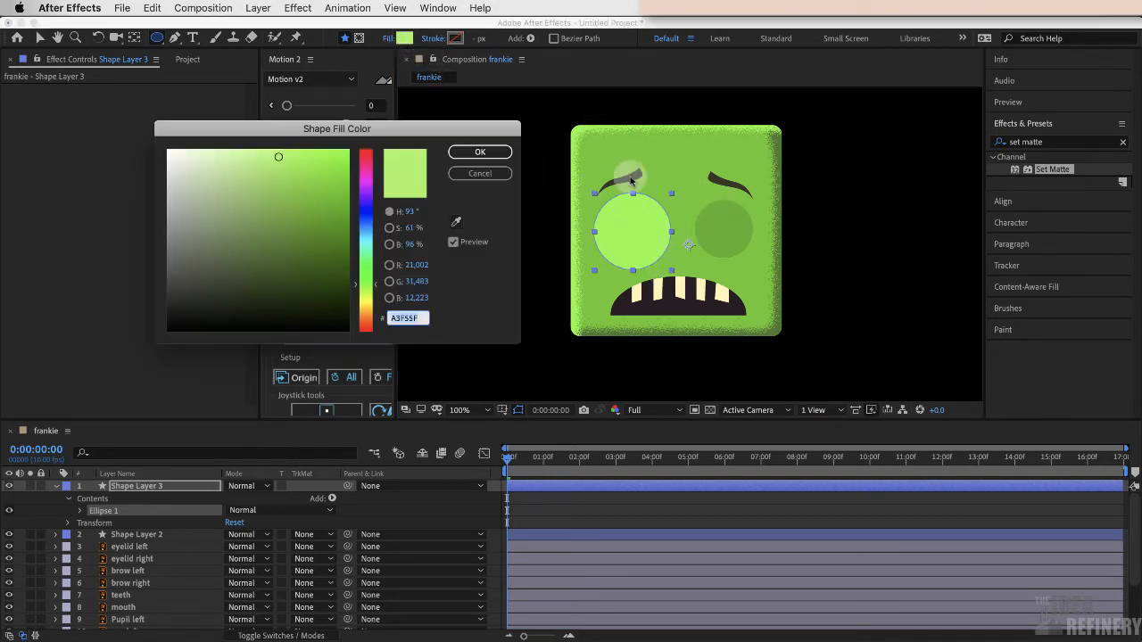
pyautogui.click(455, 223)
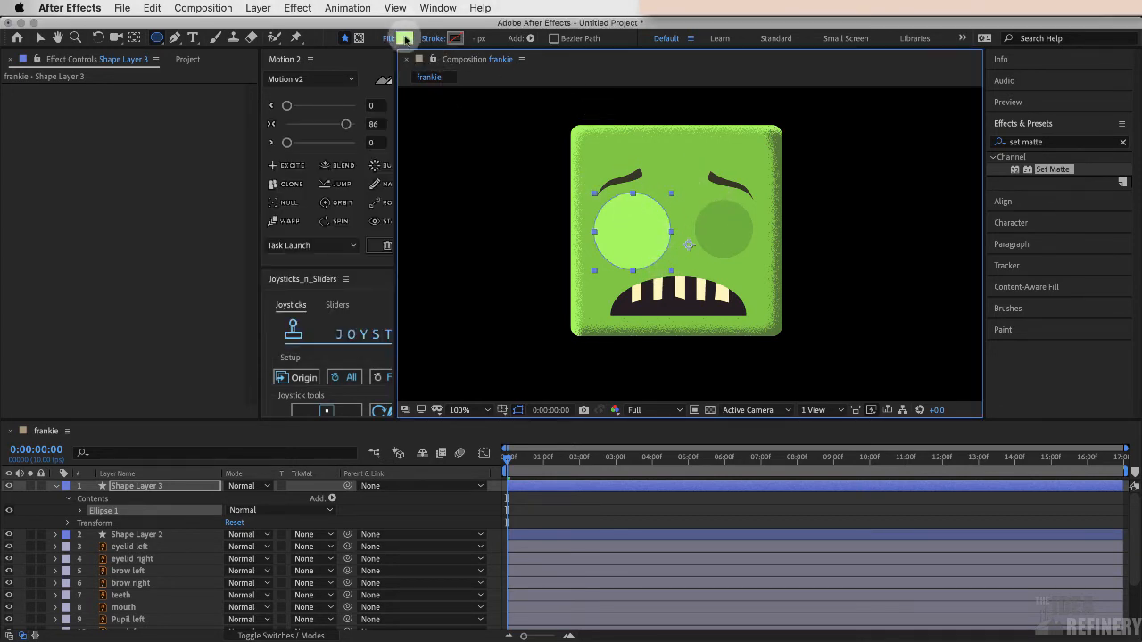
pyautogui.click(406, 39)
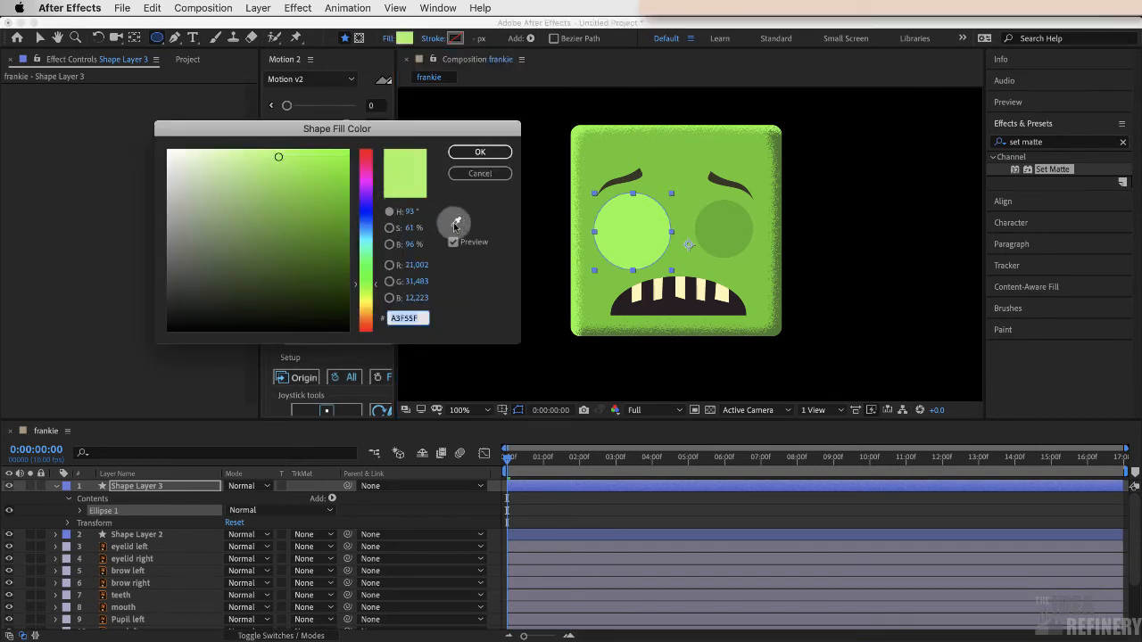
pyautogui.click(268, 247)
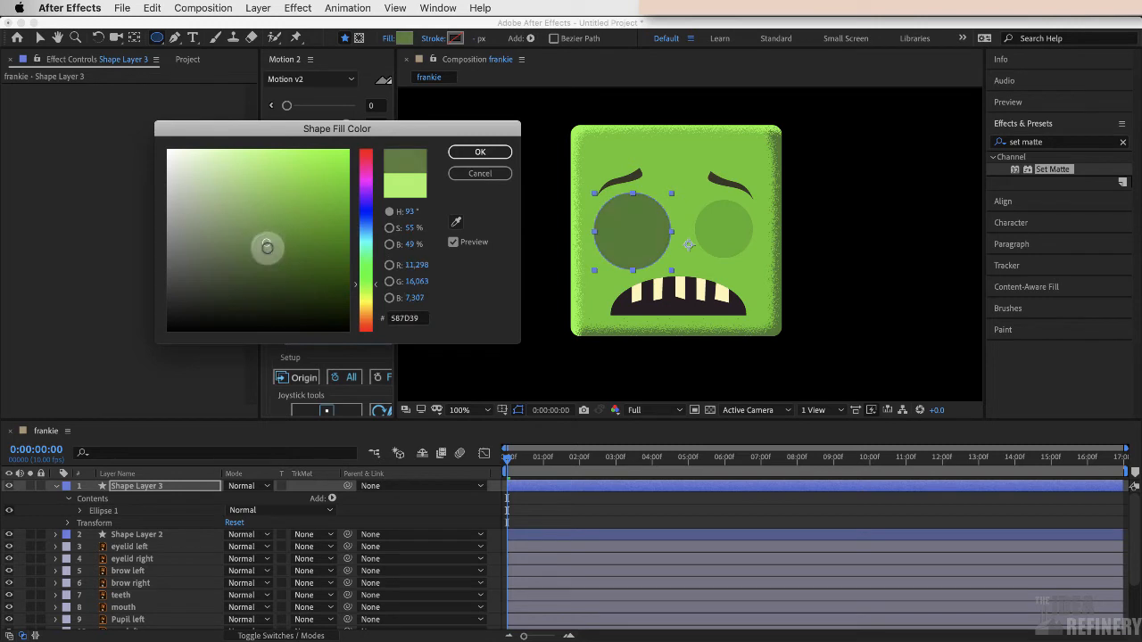
pyautogui.click(502, 151)
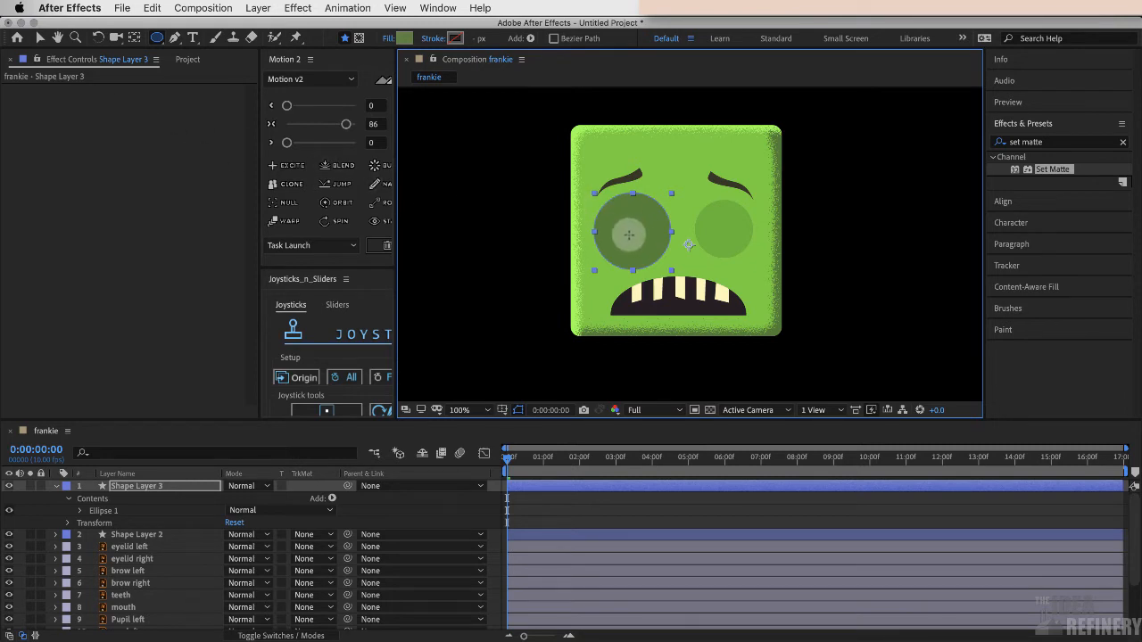
# Paste the copied Scatter and Set Matte effects onto the eye circle's Shape Layer 3
pyautogui.click(140, 107)
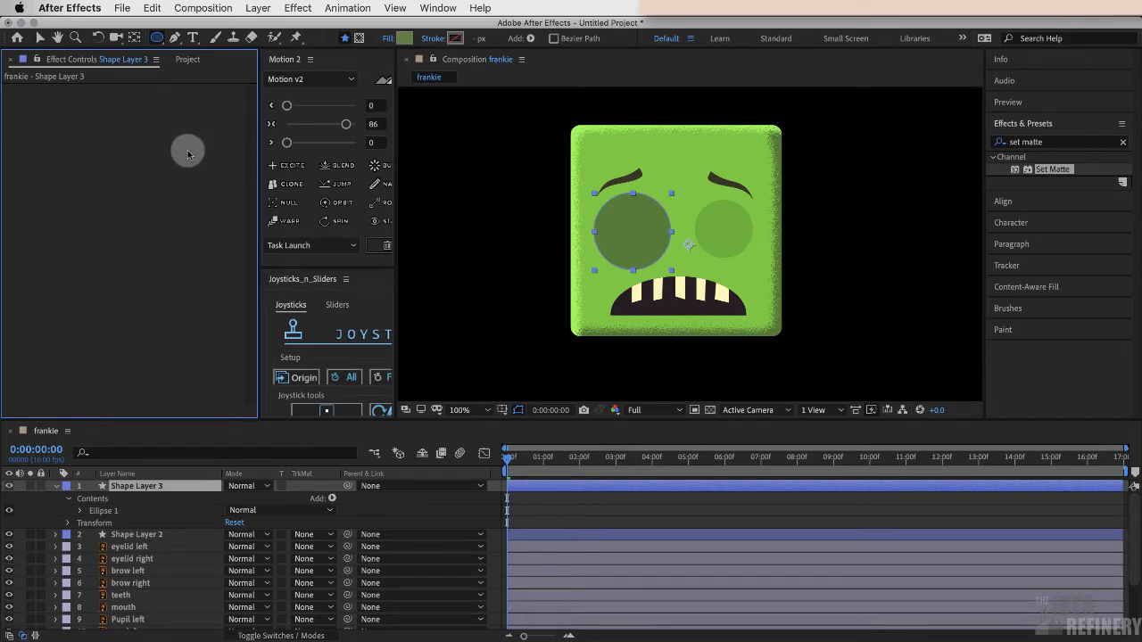
pyautogui.press('super+v')
pyautogui.press('v')
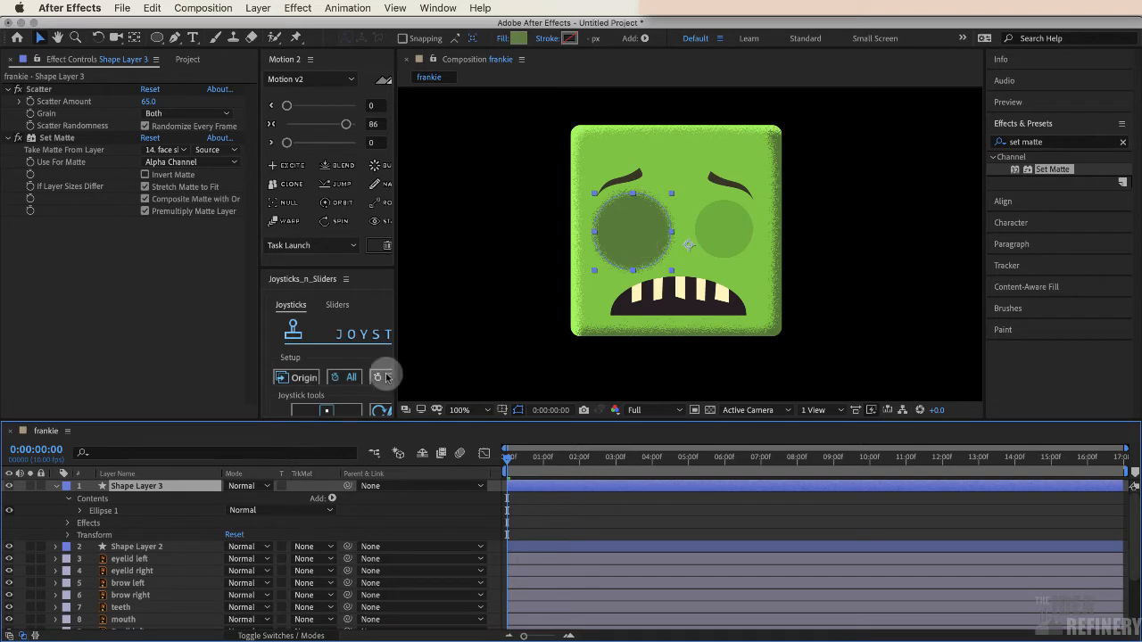
# Collapse Shape Layer 3 and reorder it directly below the eye right layer, above Shape Layer 1
pyautogui.click(55, 486)
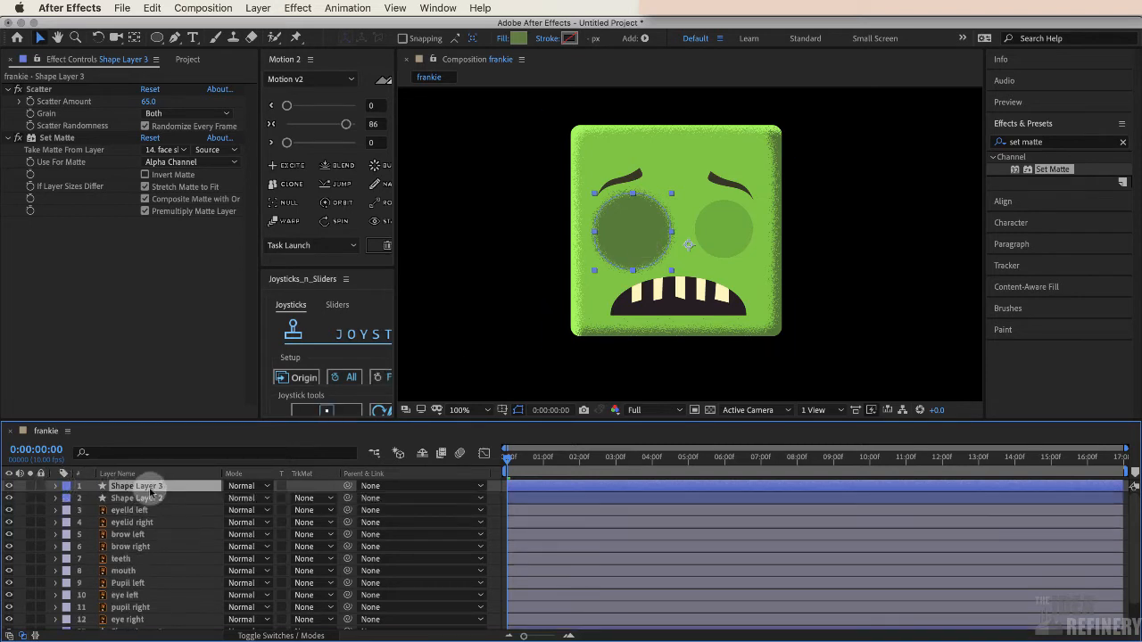
pyautogui.moveTo(152, 487); pyautogui.dragTo(145, 622)
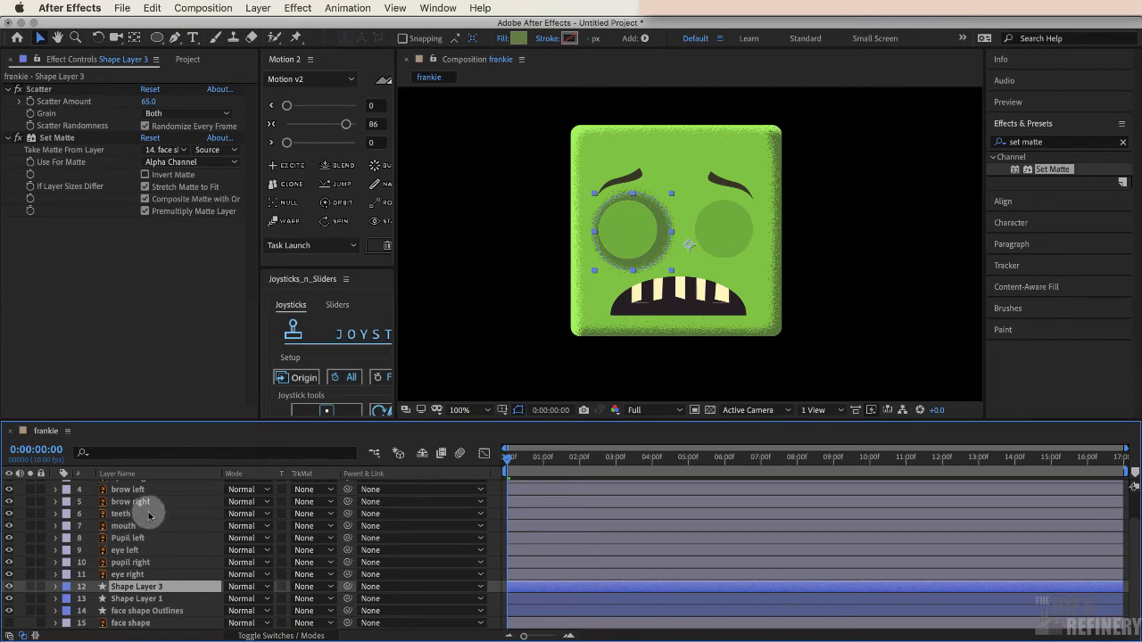
pyautogui.press('h')
pyautogui.scroll(3, 148, 507)
pyautogui.press('v')
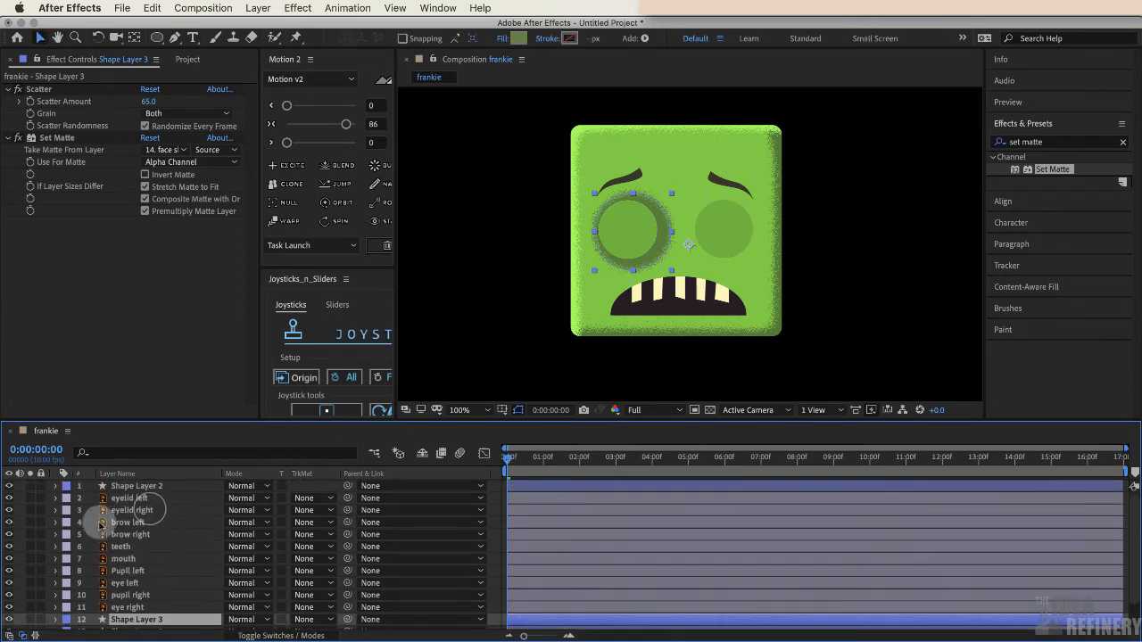
# Hide the eyelid right layer and shift the shadow circle slightly left behind the open eye
pyautogui.click(11, 509)
pyautogui.moveTo(663, 268); pyautogui.dragTo(656, 257)
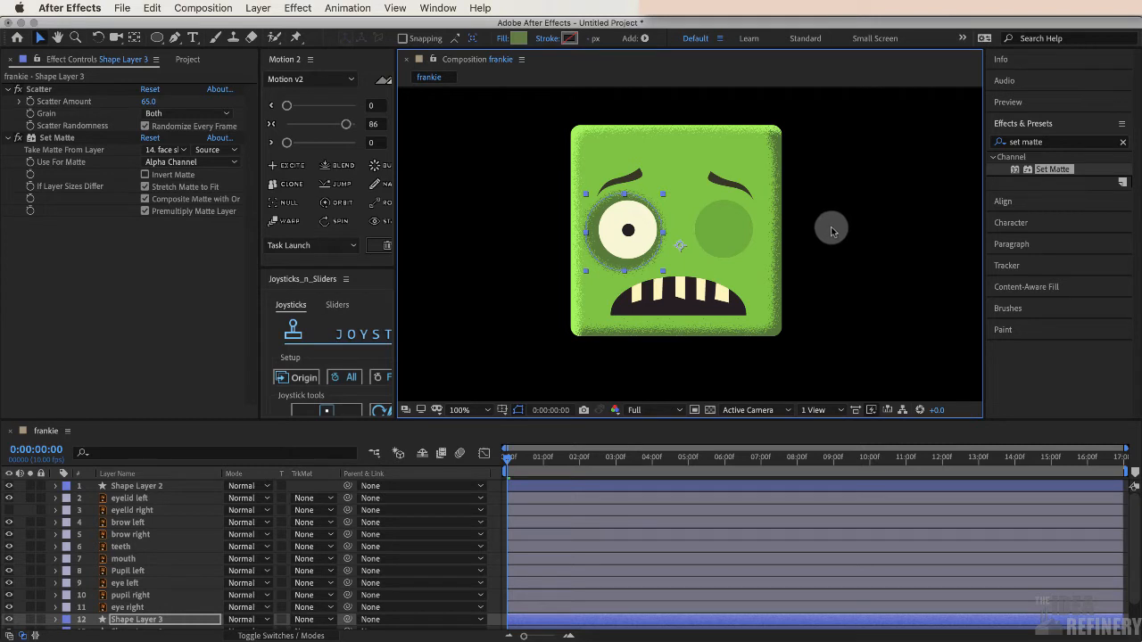
pyautogui.click(932, 221)
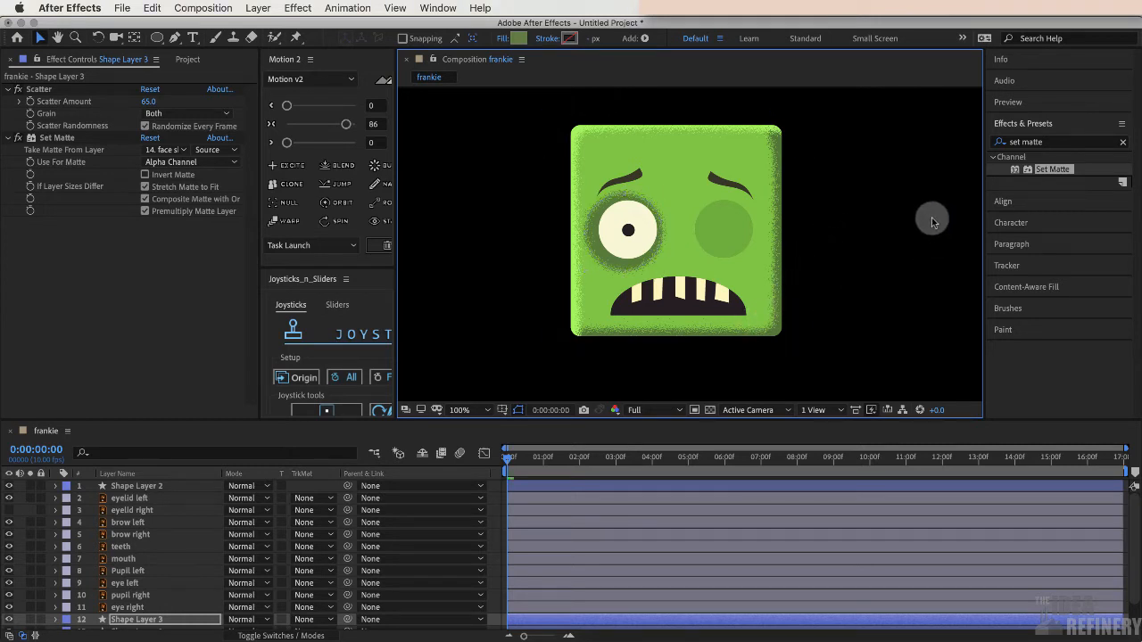
# Preview the grainy shadow around the eye and return to the first frame
pyautogui.press('space')
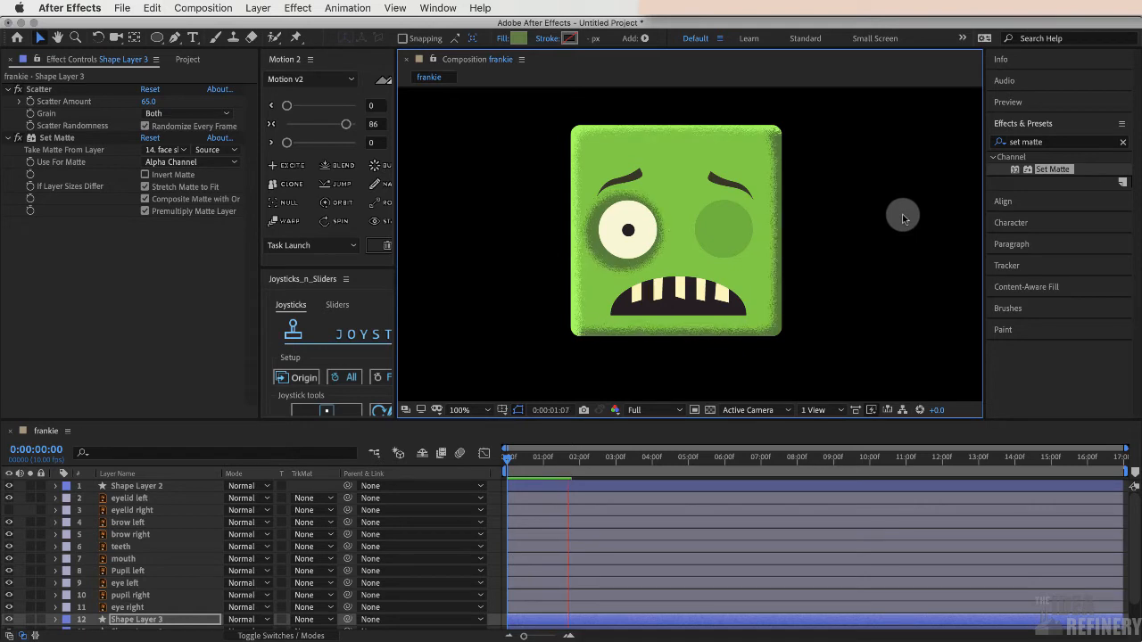
pyautogui.press('space')
pyautogui.moveTo(569, 459); pyautogui.dragTo(346, 423)
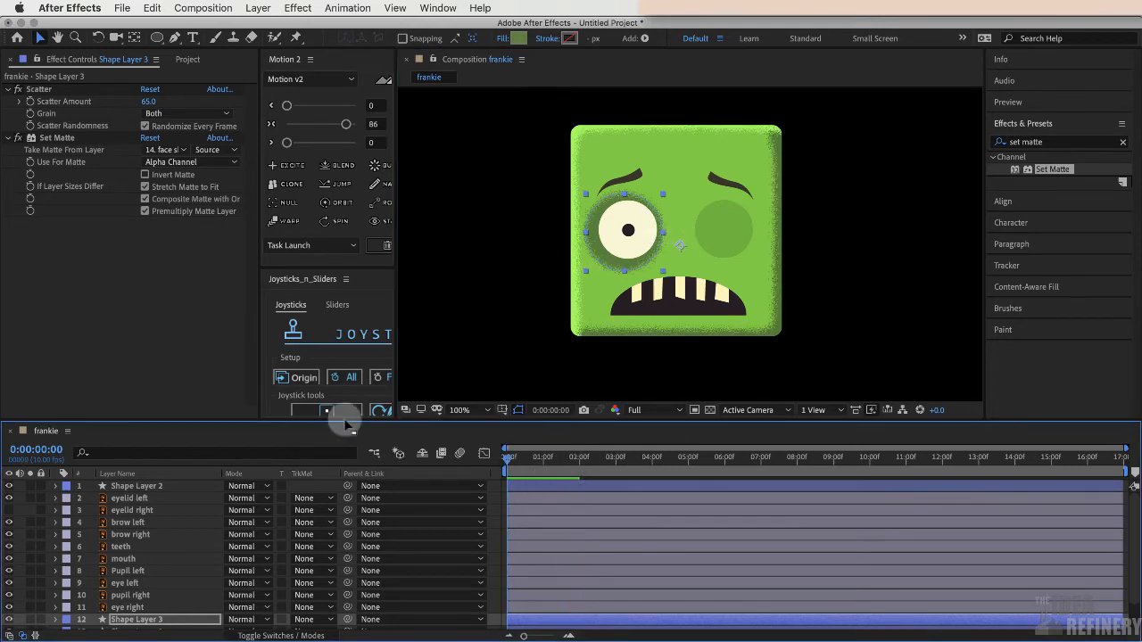
# Rename Shape Layer 3 as "eye shadow"
pyautogui.click(134, 618)
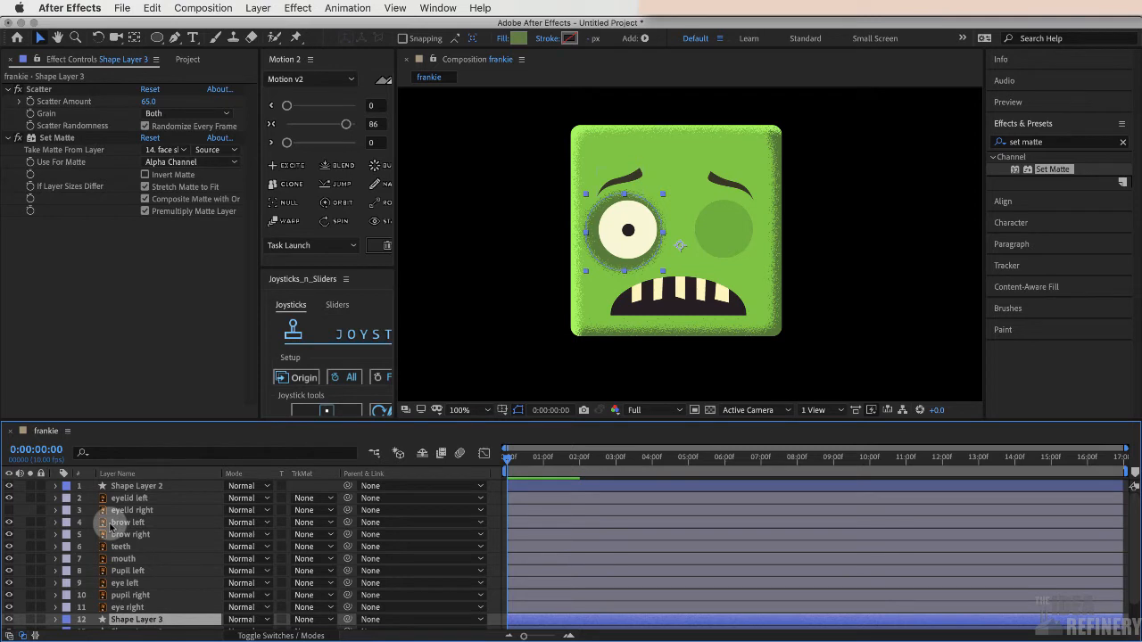
pyautogui.press('Return')
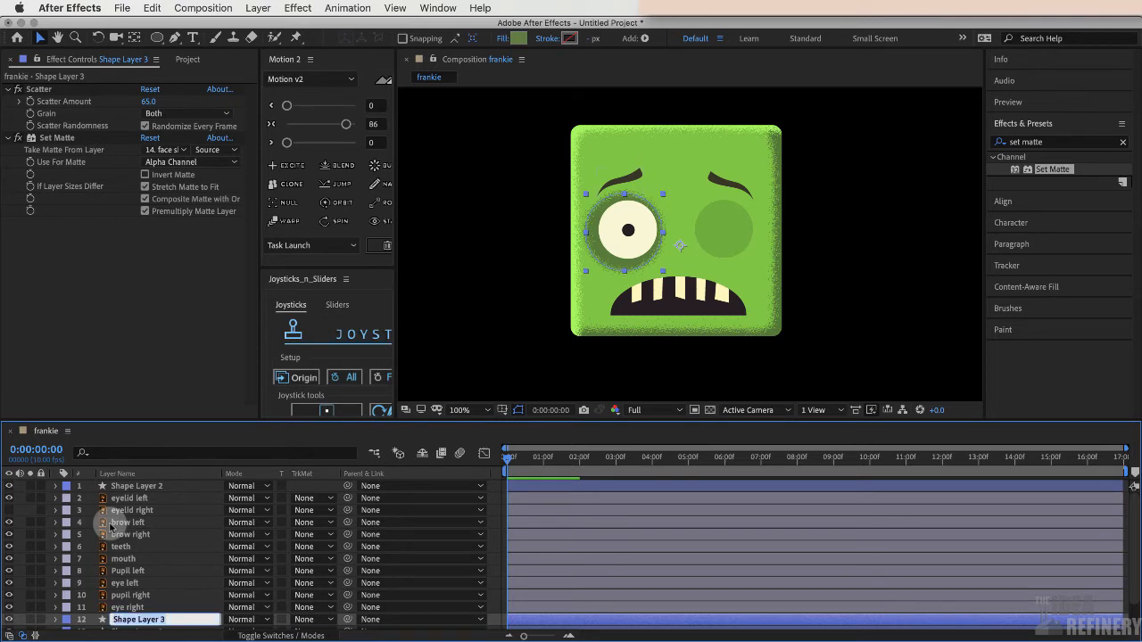
pyautogui.write('eye')
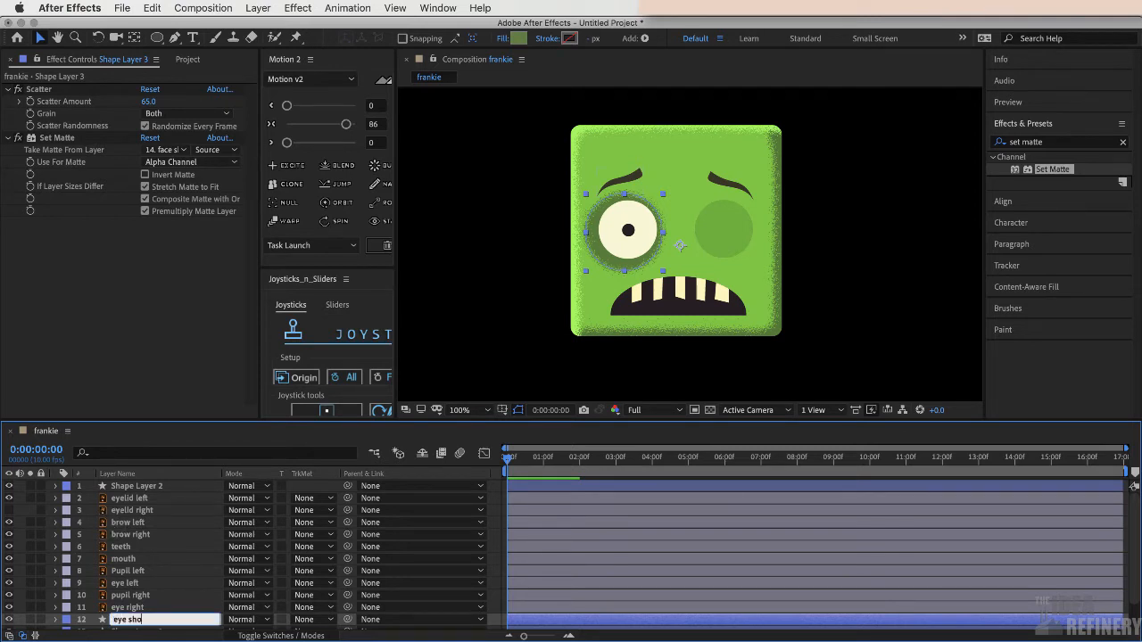
pyautogui.write(' shadow')
pyautogui.click(174, 620)
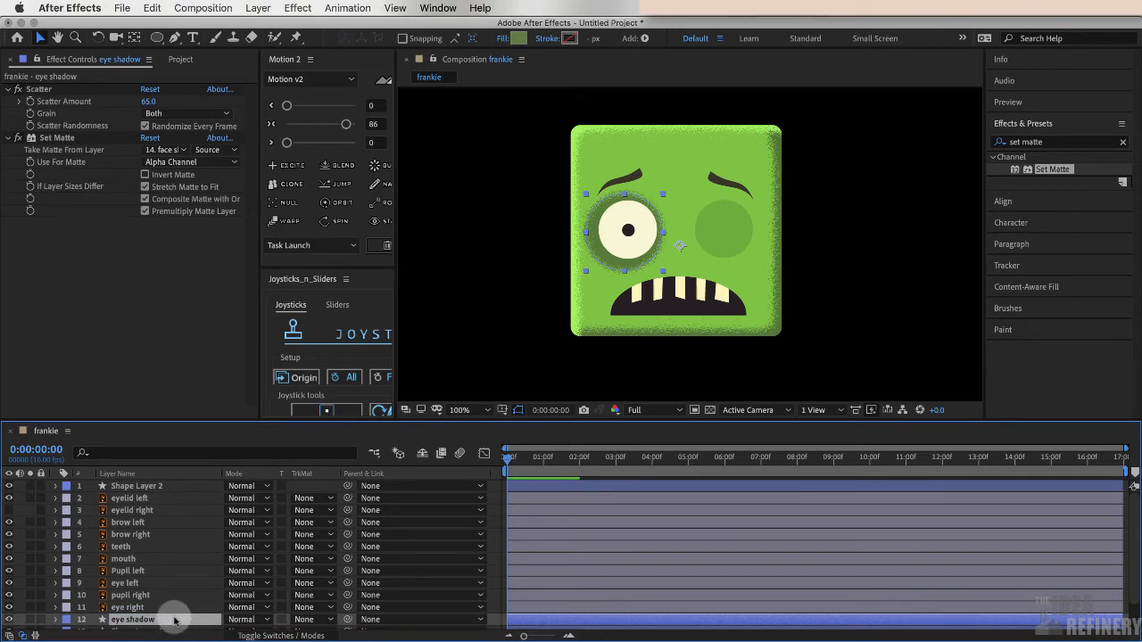
# Duplicate the eye shadow layer, place the copy behind the closed eye and hide the eyelid left layer
pyautogui.press('super+d')
pyautogui.moveTo(220, 421); pyautogui.dragTo(220, 359)
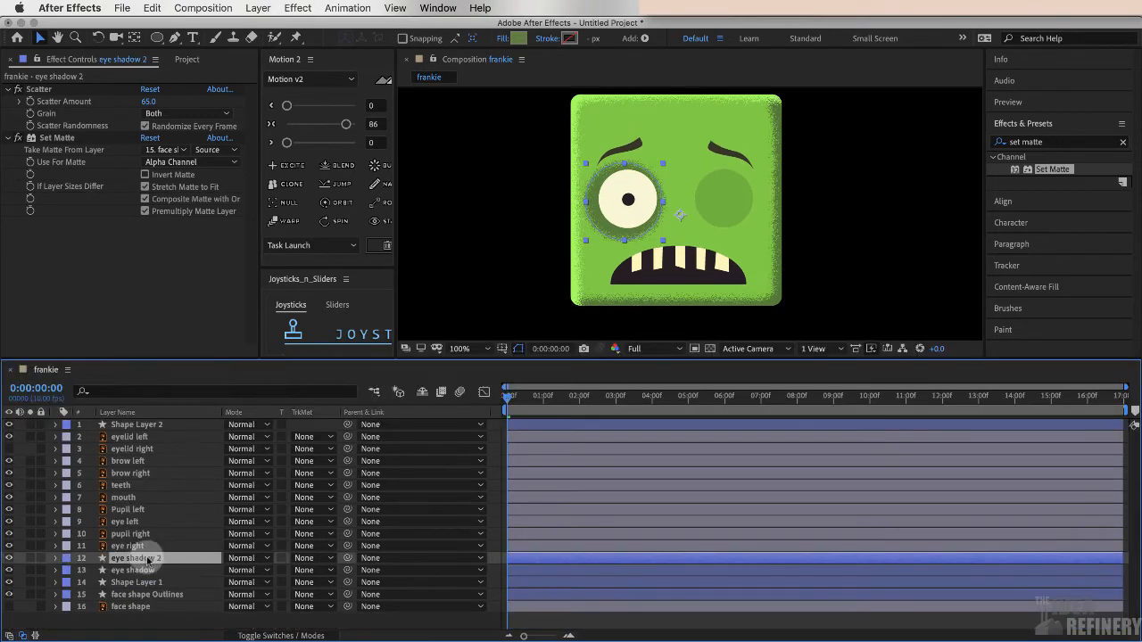
pyautogui.moveTo(618, 230); pyautogui.dragTo(714, 232)
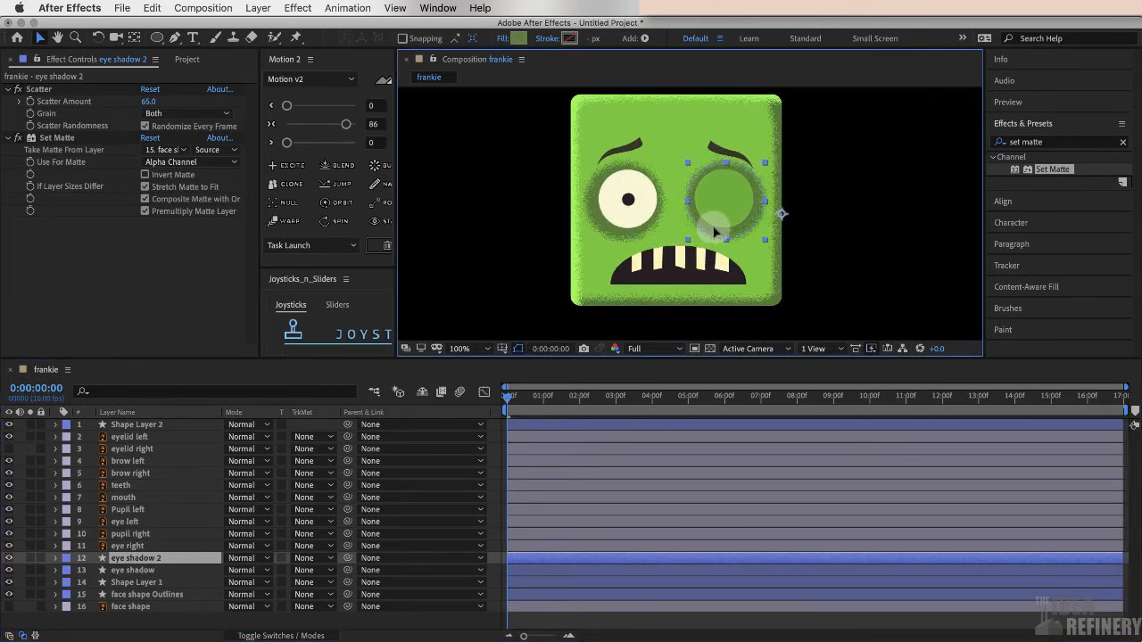
pyautogui.press('Return')
pyautogui.click(828, 228)
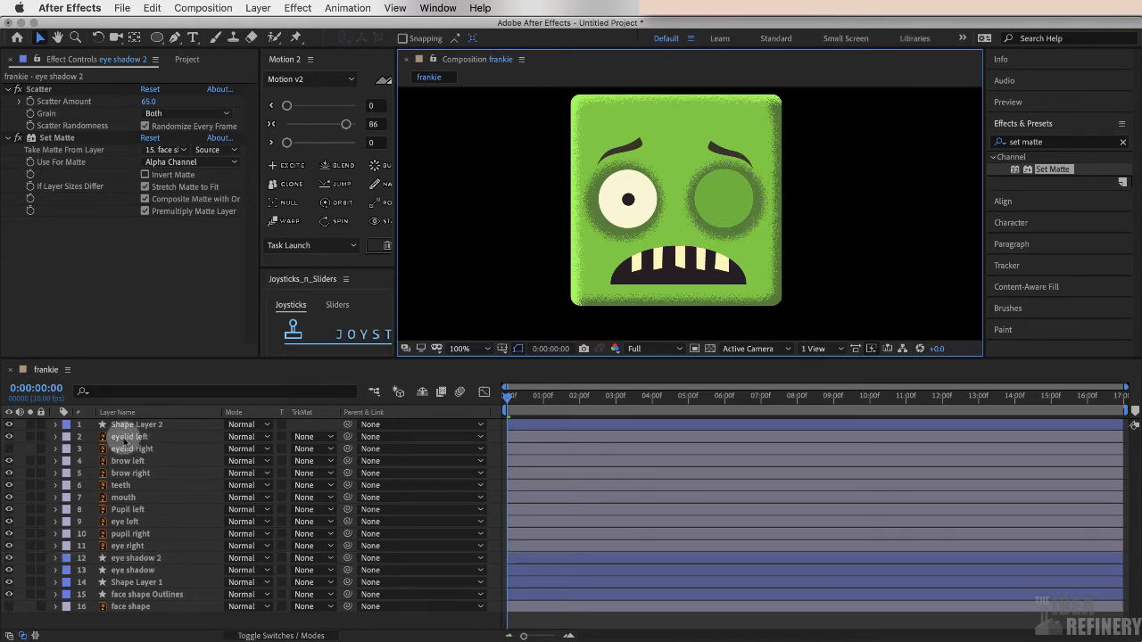
pyautogui.click(9, 437)
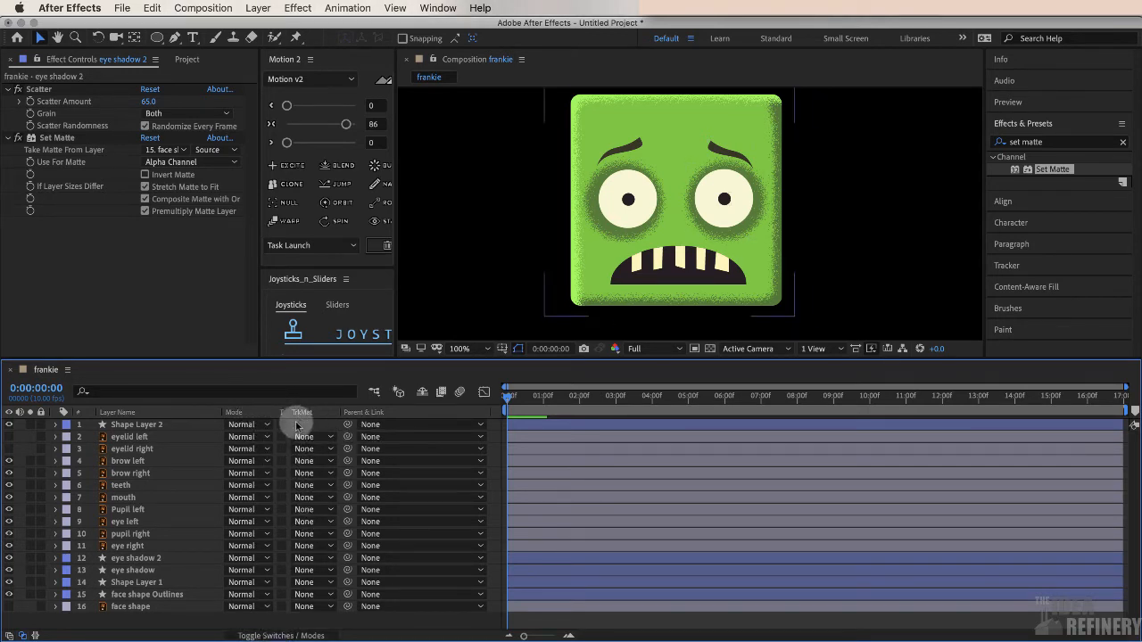
# Show the layer switches and make every layer from Shape Layer 2 down to face shape Outlines 3D
pyautogui.click(297, 635)
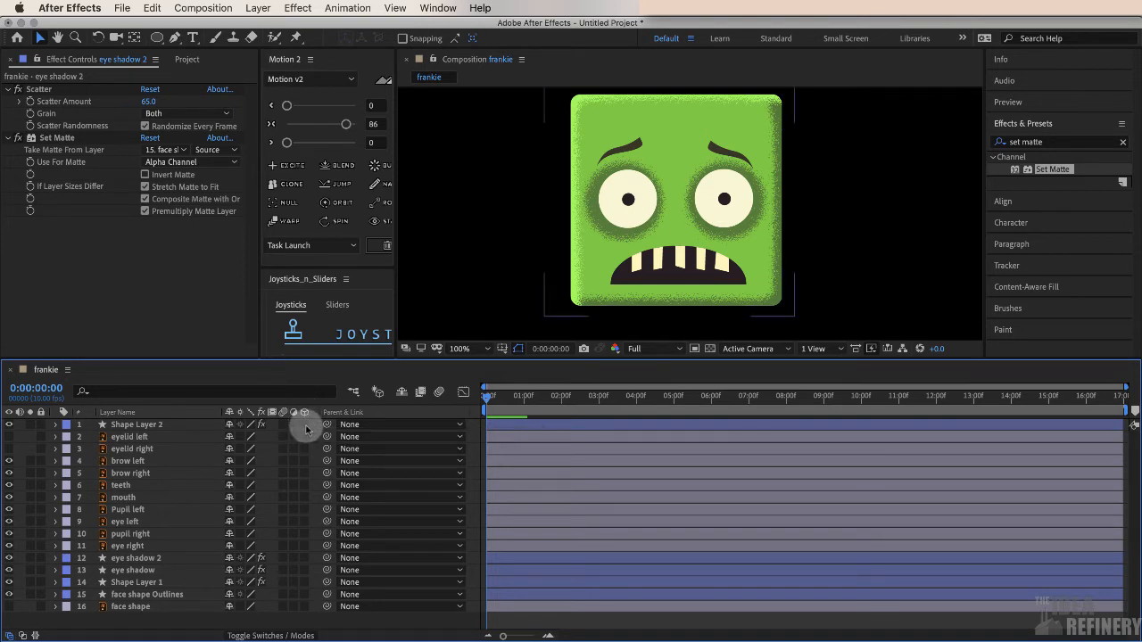
pyautogui.moveTo(304, 424); pyautogui.dragTo(304, 592)
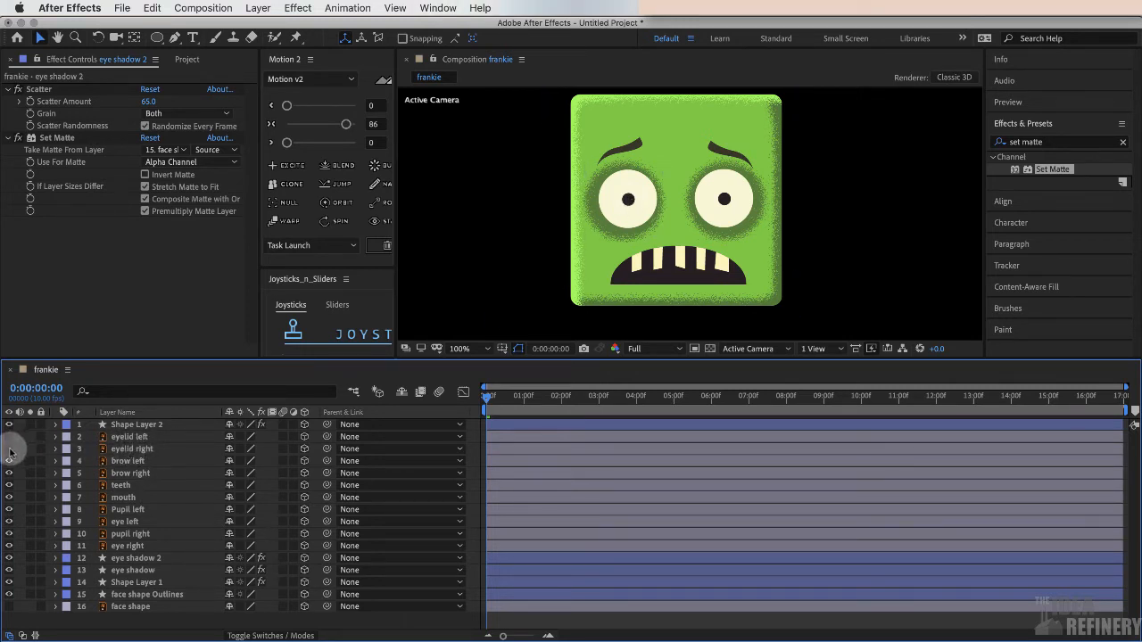
pyautogui.moveTo(9, 449); pyautogui.dragTo(9, 436)
# Pre-compose the eyelid right, pupil right and eye right layers into a new composition named "Eye Right"
pyautogui.click(132, 449)
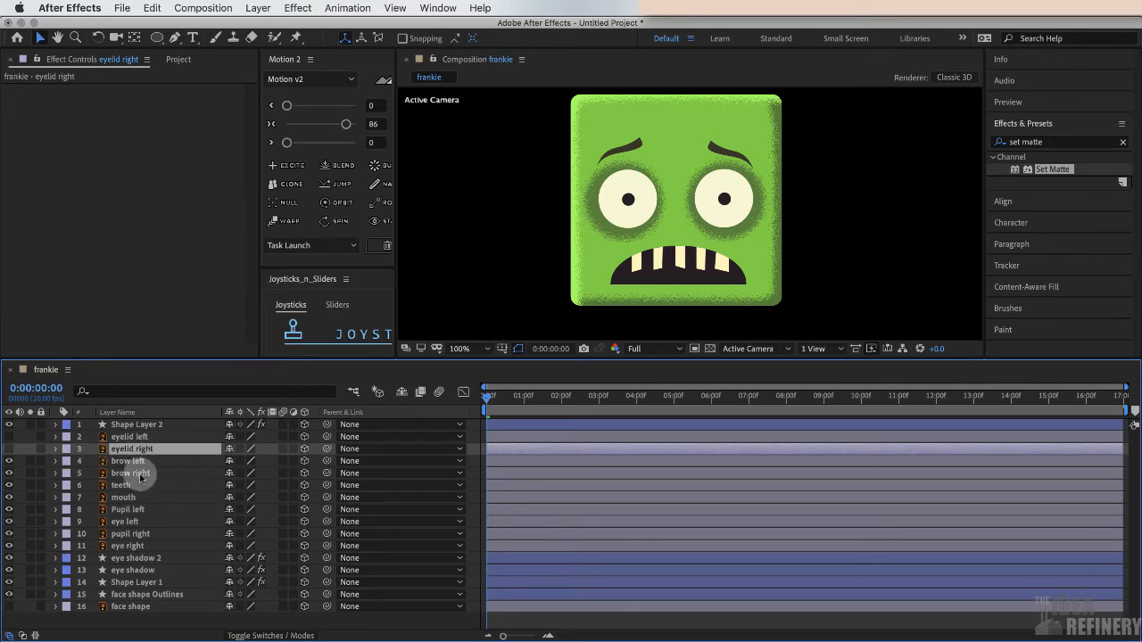
pyautogui.keyDown('super'); pyautogui.click(133, 534); pyautogui.keyUp('super')
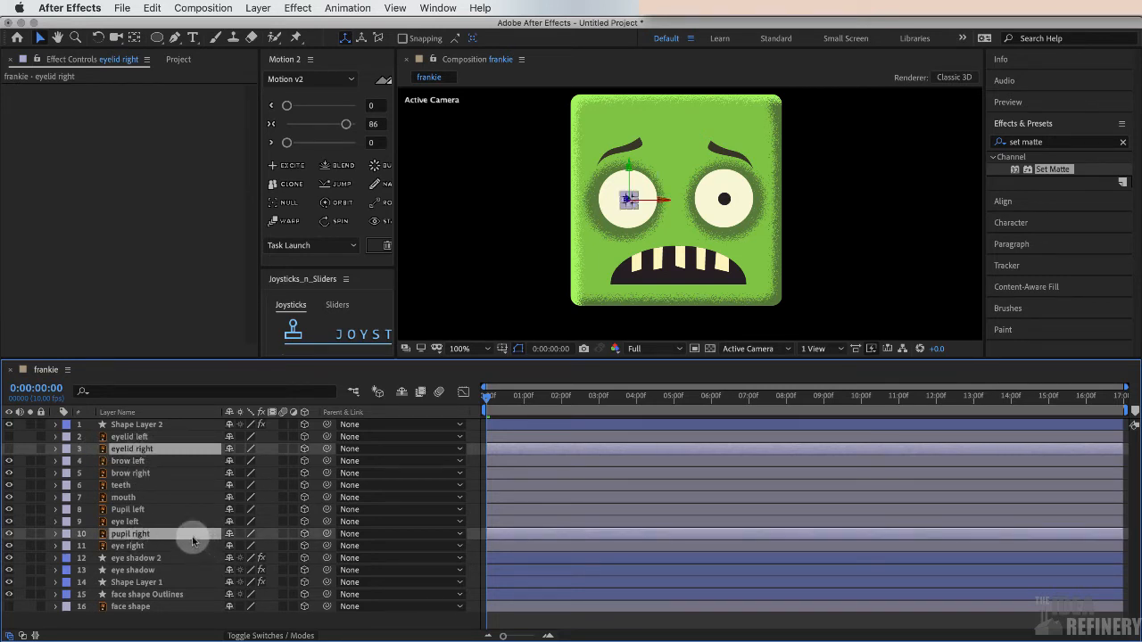
pyautogui.keyDown('super'); pyautogui.click(148, 546); pyautogui.keyUp('super')
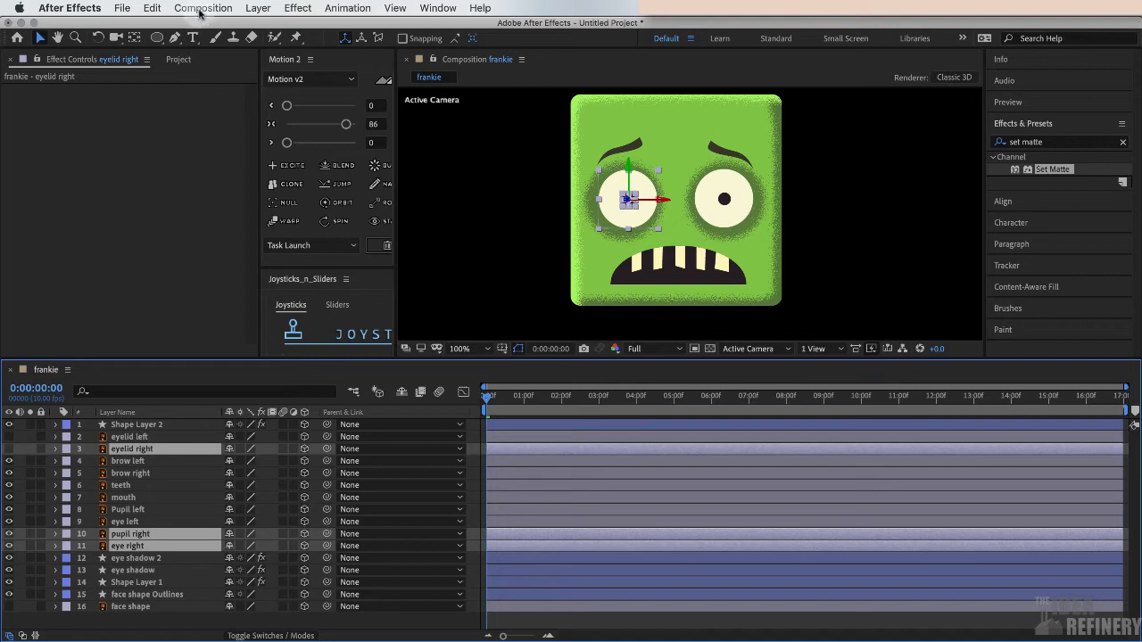
pyautogui.click(258, 7)
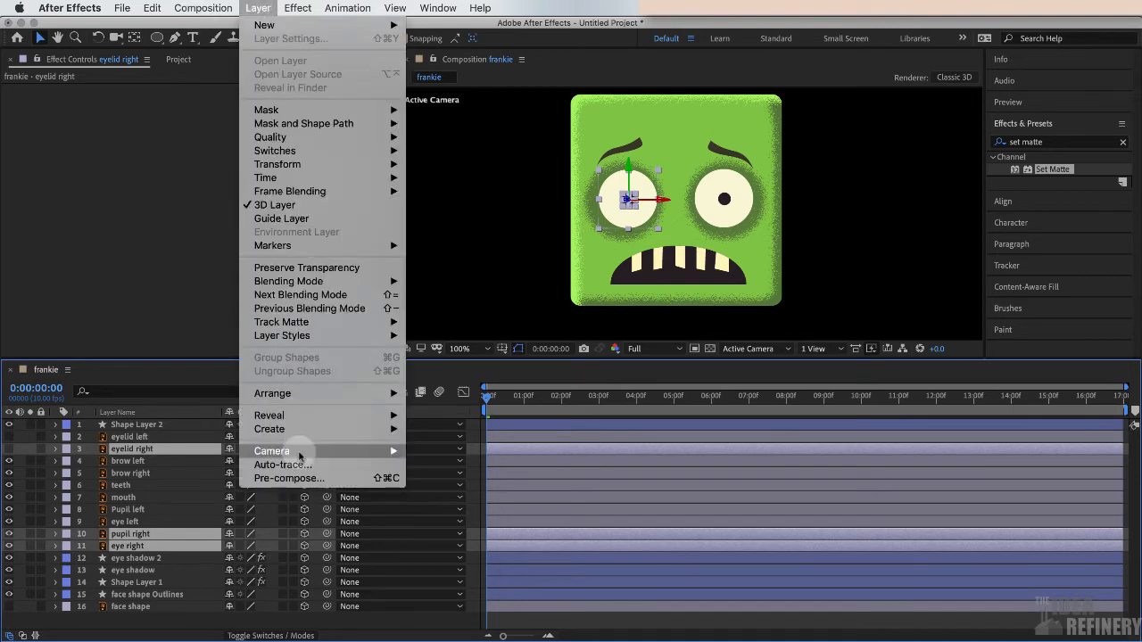
pyautogui.click(295, 479)
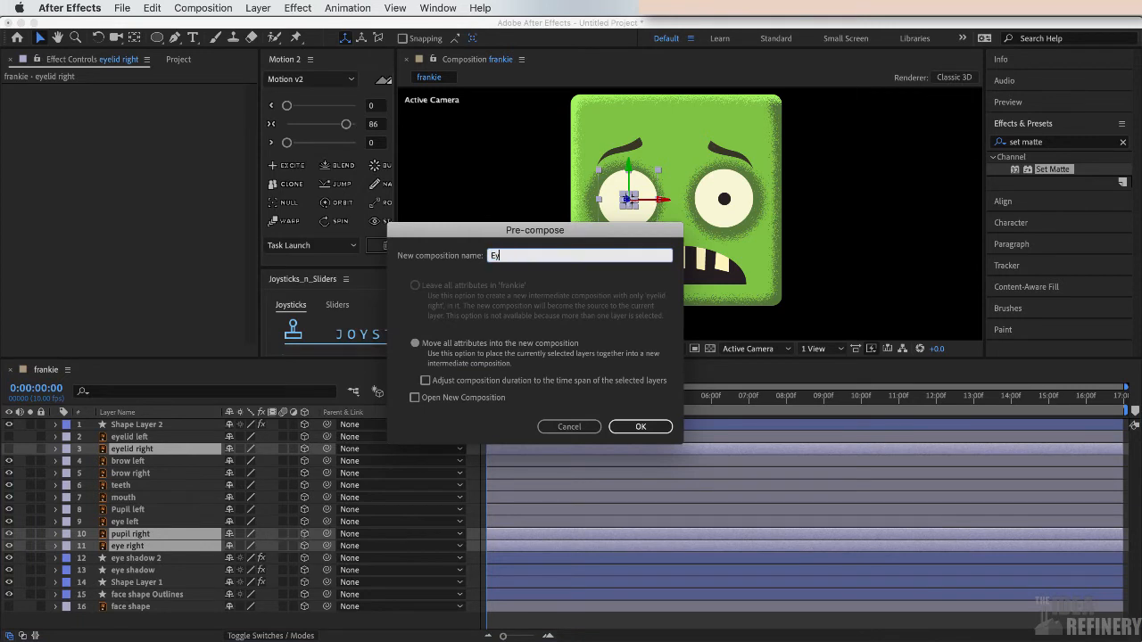
pyautogui.write('Eye Right')
pyautogui.click(641, 426)
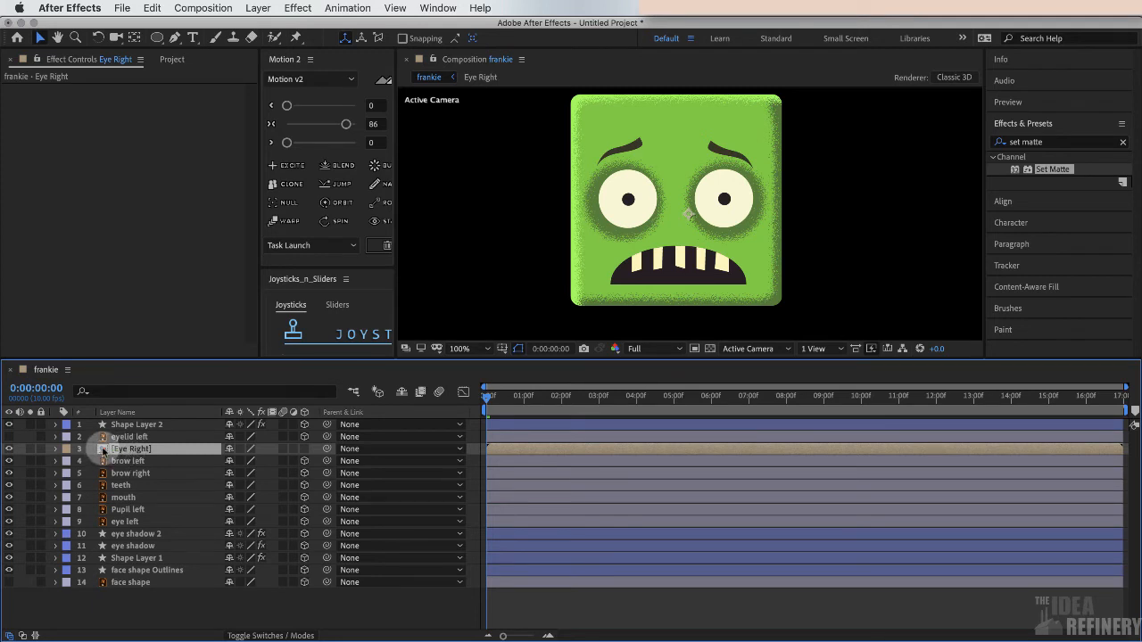
# Open the Eye Right composition and crop it to a region of interest drawn closely around the eye
pyautogui.doubleClick(104, 451)
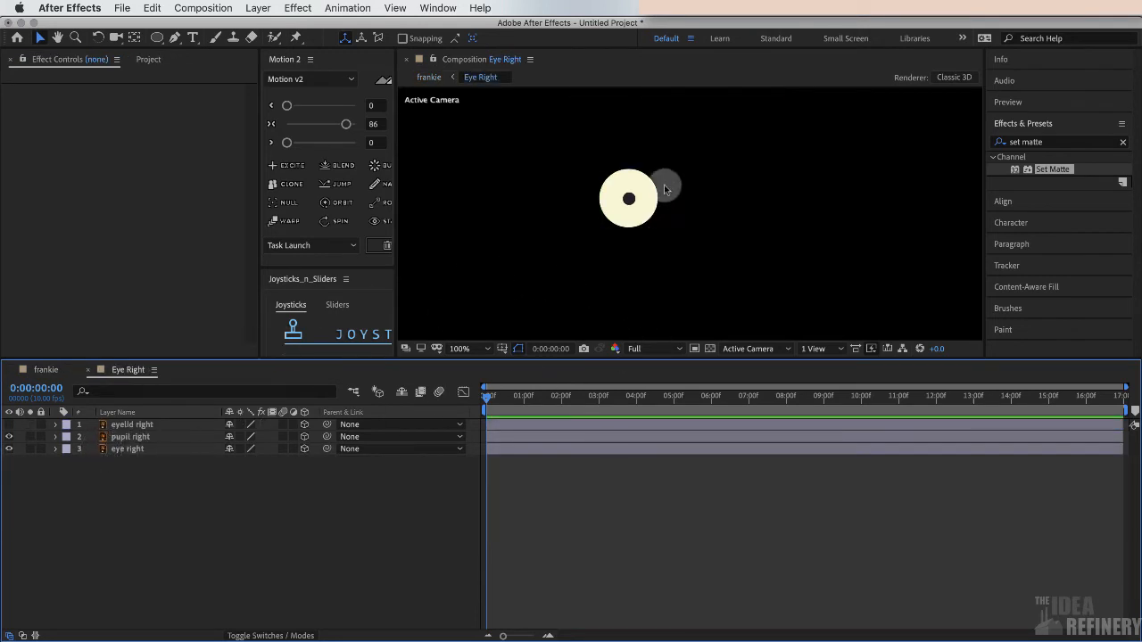
pyautogui.press(',')
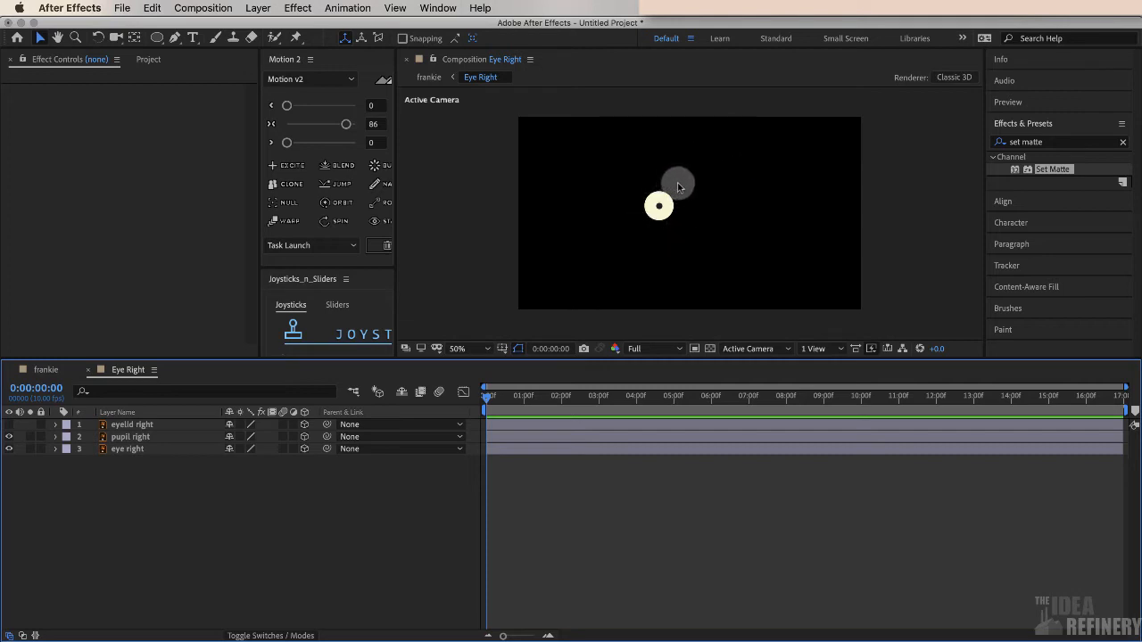
pyautogui.click(694, 349)
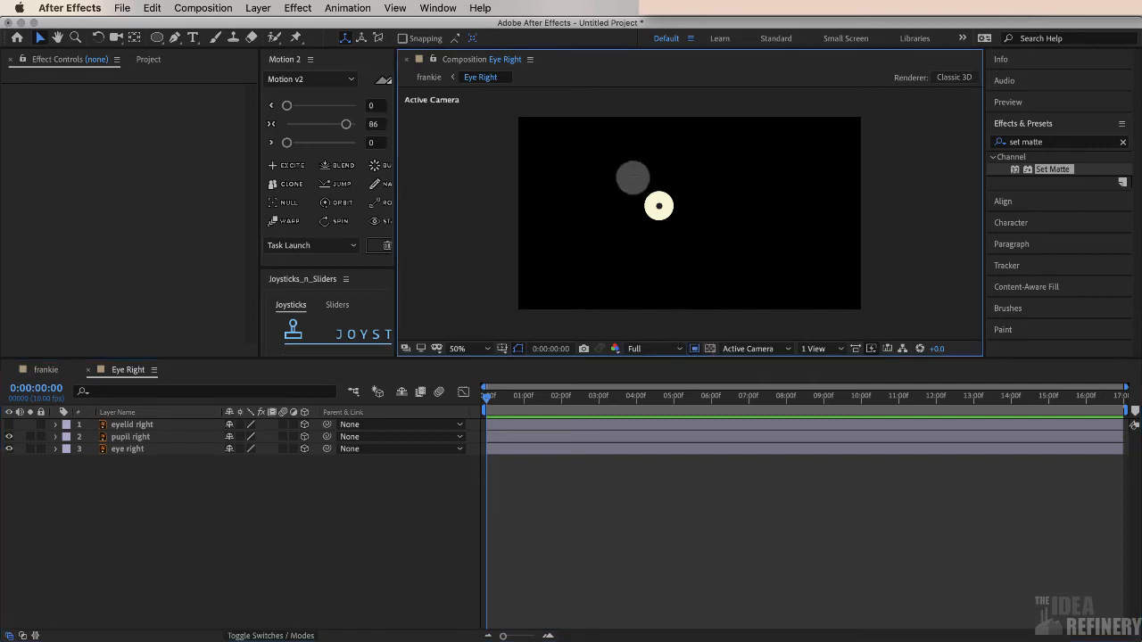
pyautogui.moveTo(632, 181); pyautogui.dragTo(678, 228)
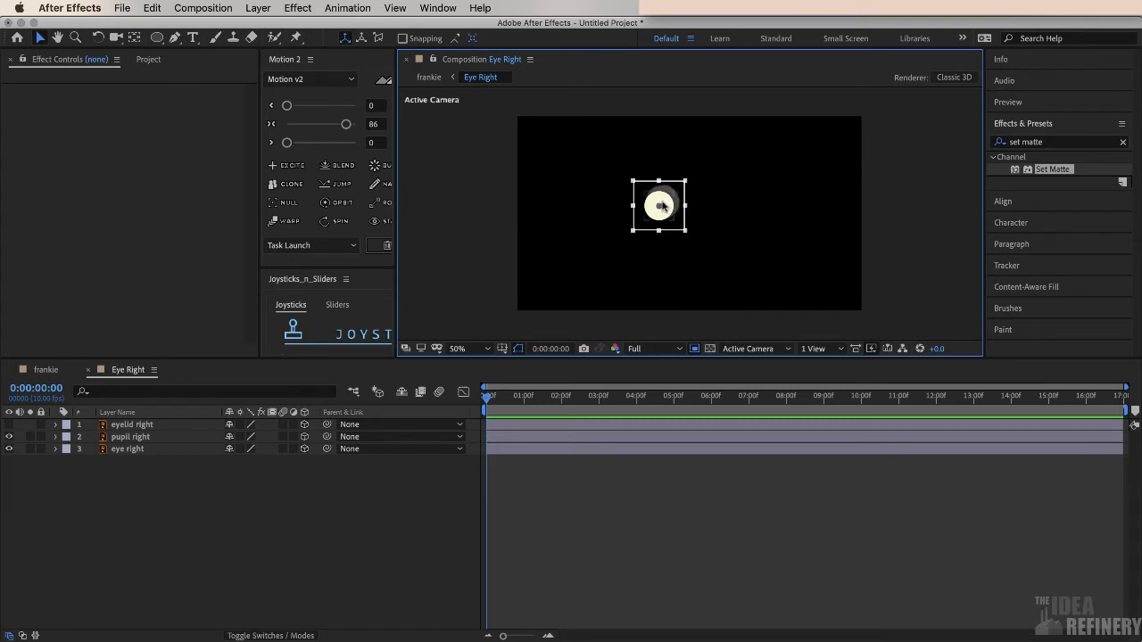
pyautogui.click(205, 9)
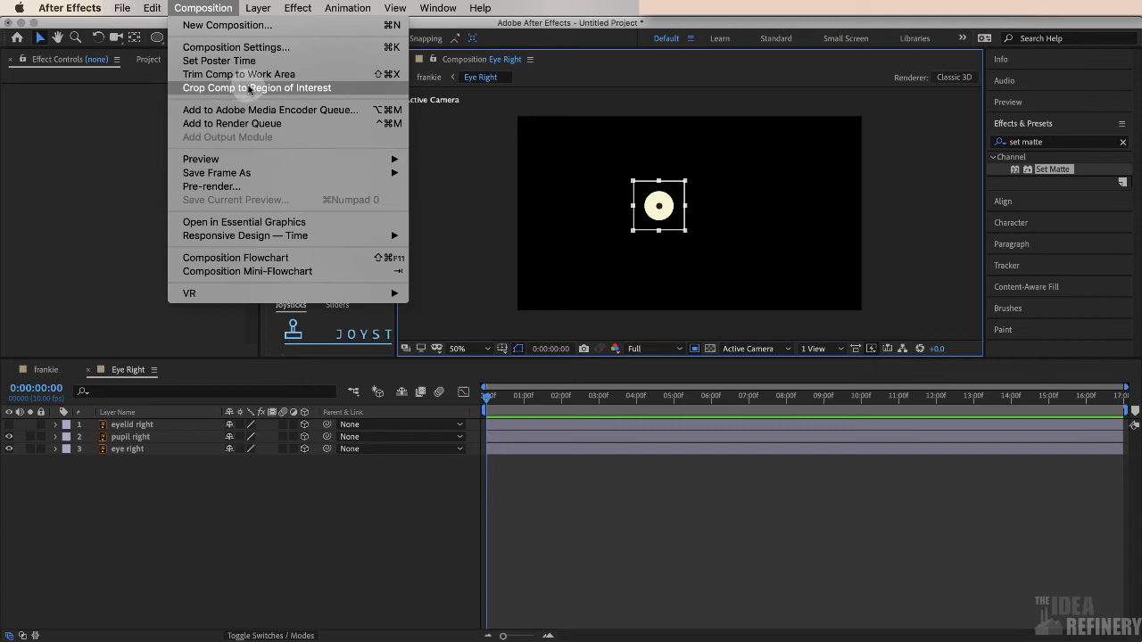
pyautogui.click(253, 88)
pyautogui.press('z')
pyautogui.click(689, 219)
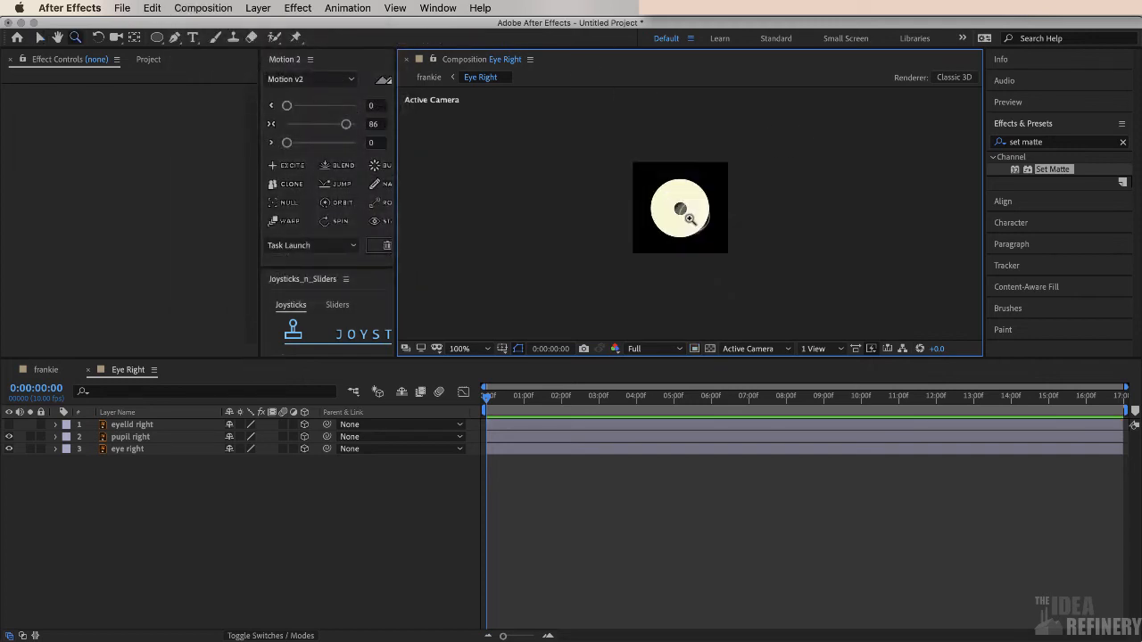
pyautogui.click(703, 220)
pyautogui.click(707, 216)
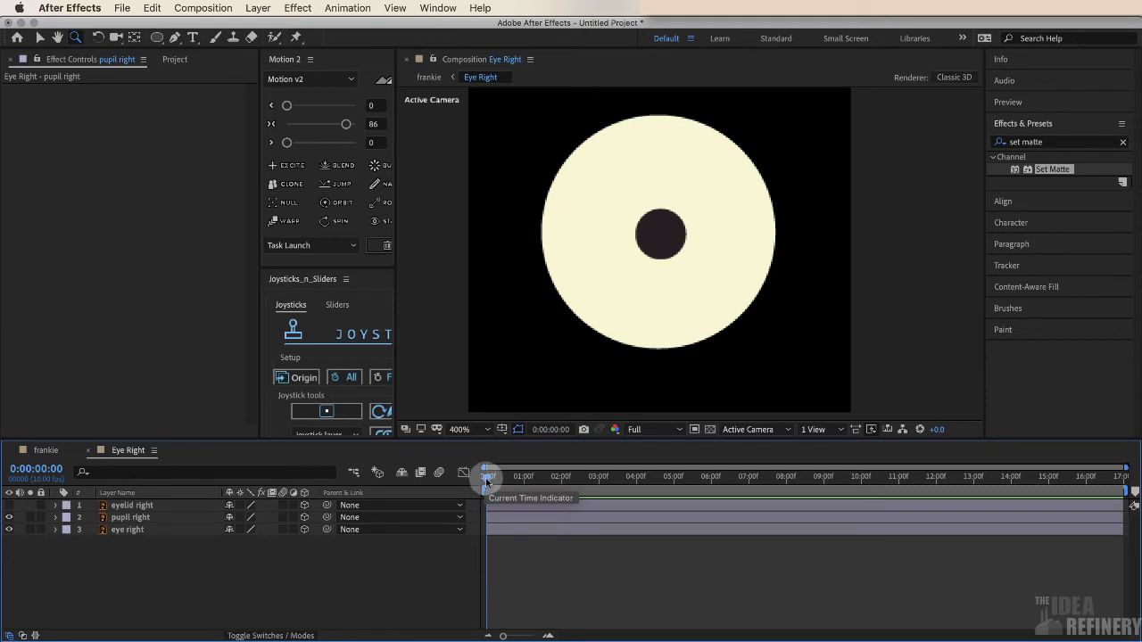
# Create a shape layer from the pupil right vector layer
pyautogui.click(150, 519)
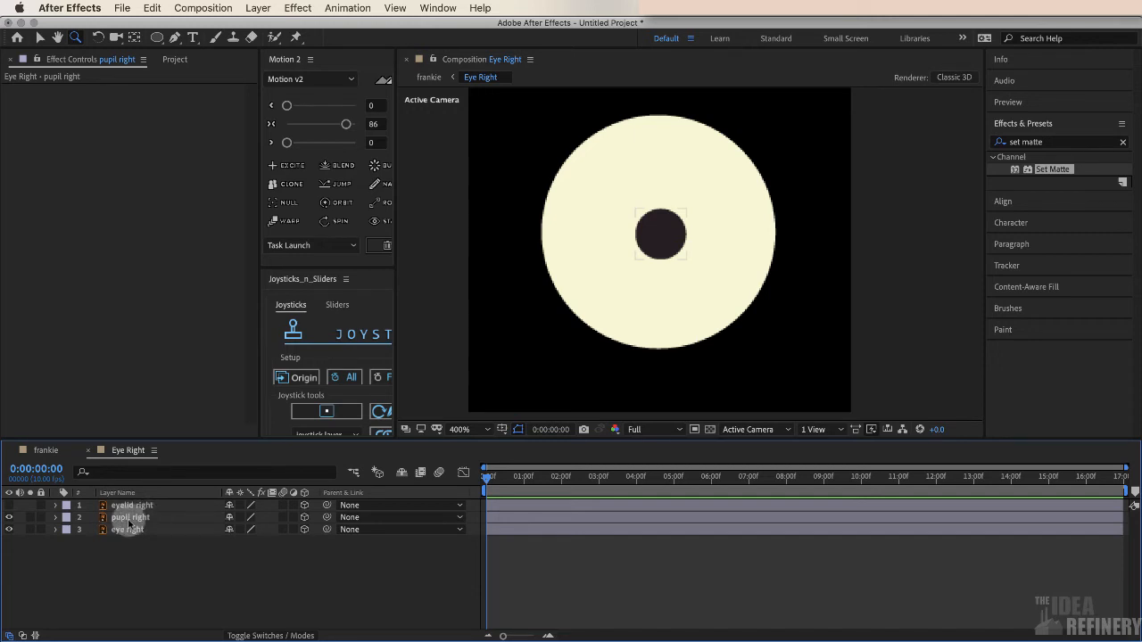
pyautogui.click(132, 518)
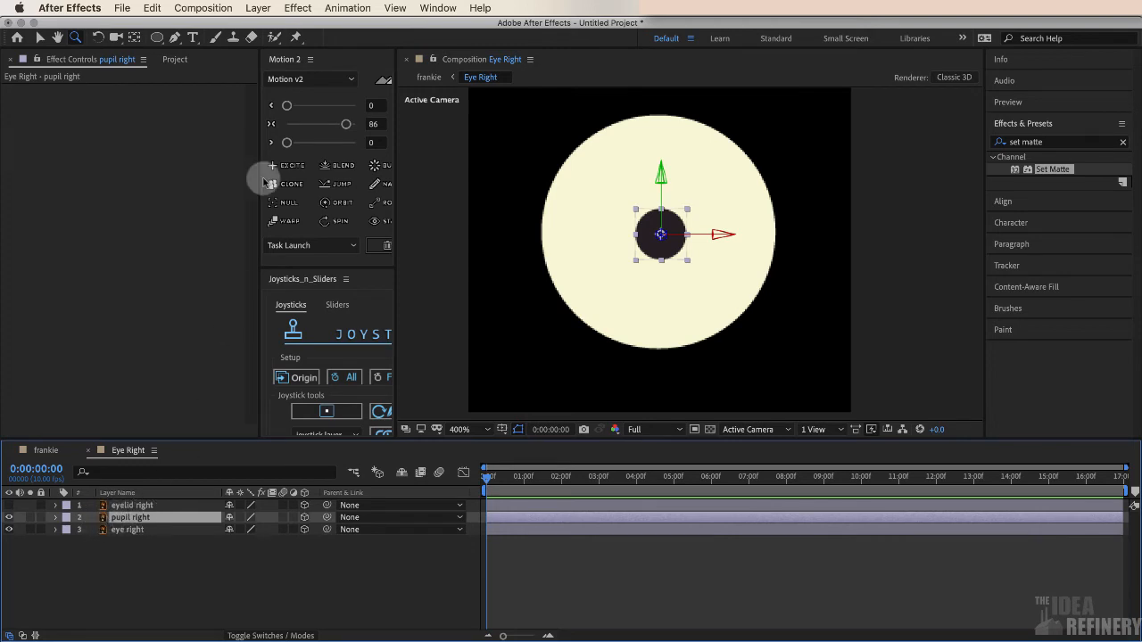
pyautogui.click(257, 7)
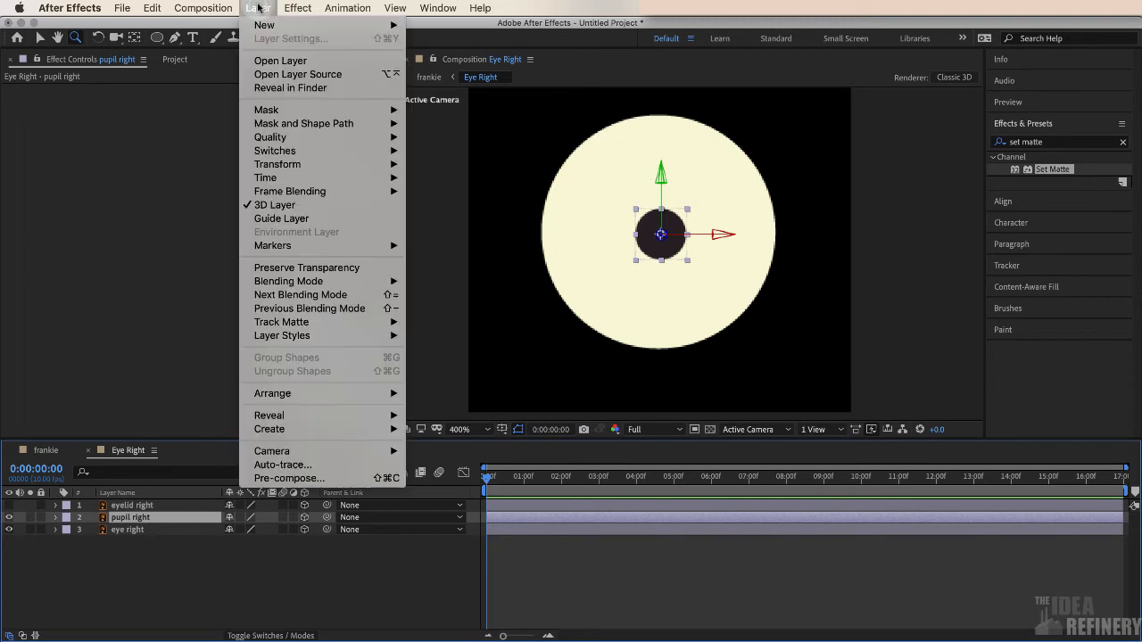
pyautogui.moveTo(272, 434)
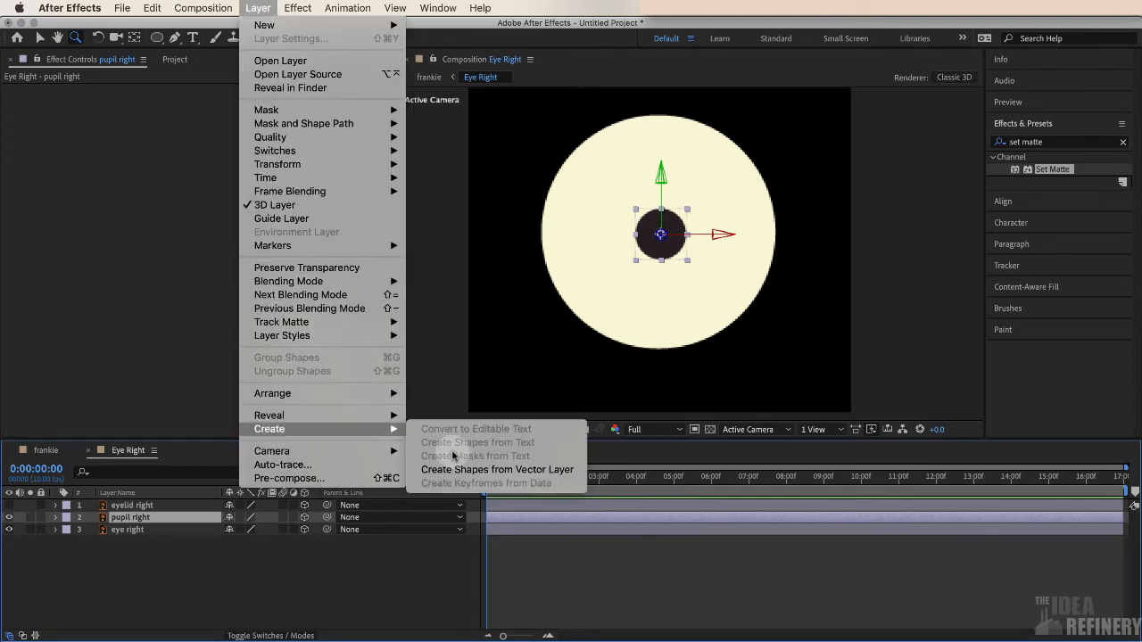
pyautogui.click(478, 470)
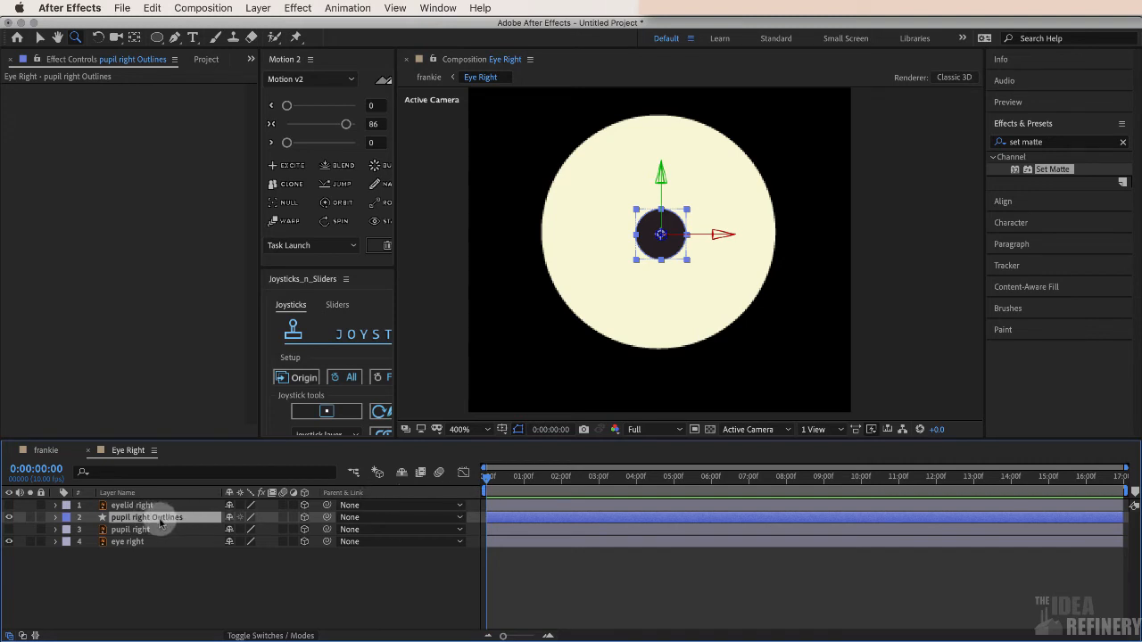
# Add a Position keyframe to pupil right Outlines and shift it to the one-second mark
pyautogui.press('p')
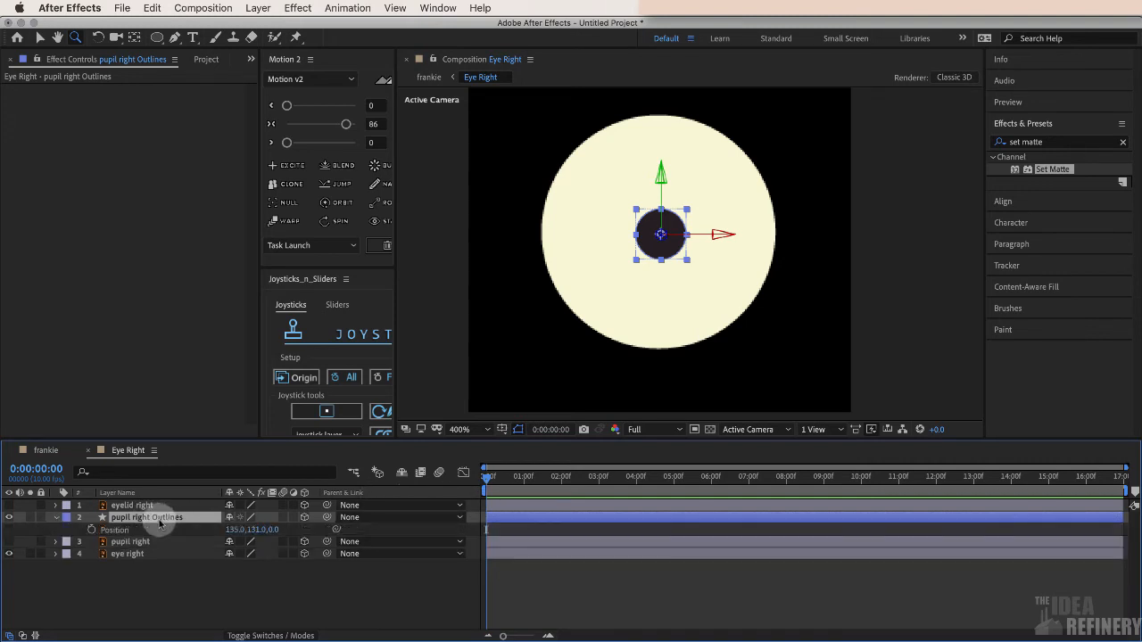
pyautogui.click(92, 532)
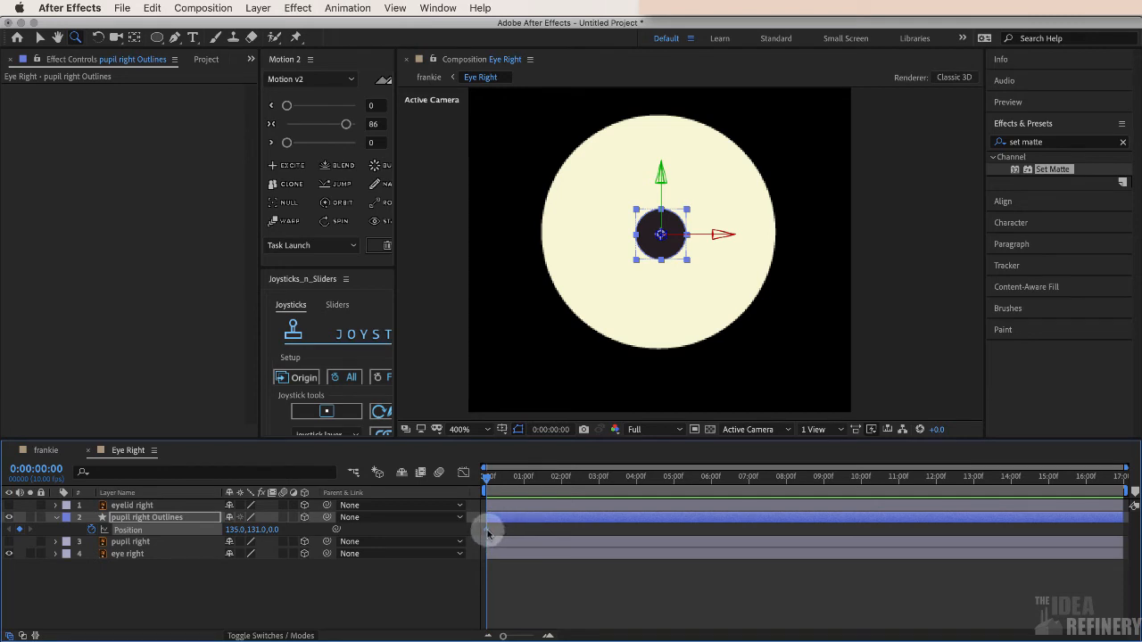
pyautogui.moveTo(489, 533); pyautogui.dragTo(525, 533)
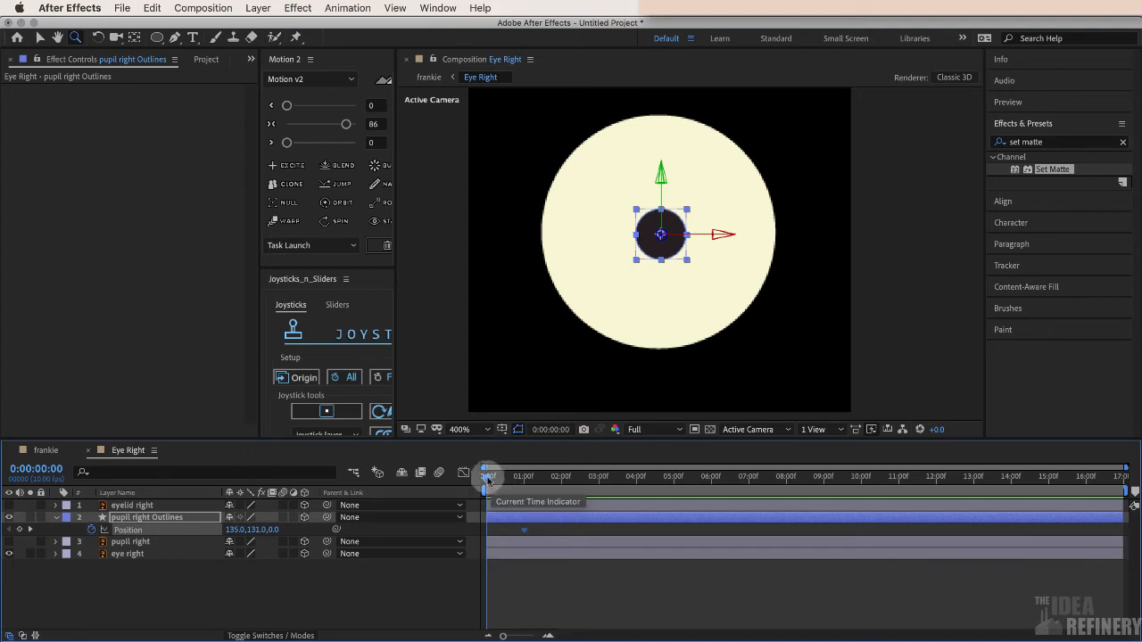
# At 0:00:01:04, move the pupil horizontally to the eye's left edge, at about 60.5, 131 Position
pyautogui.moveTo(484, 474); pyautogui.dragTo(524, 479)
pyautogui.press('v')
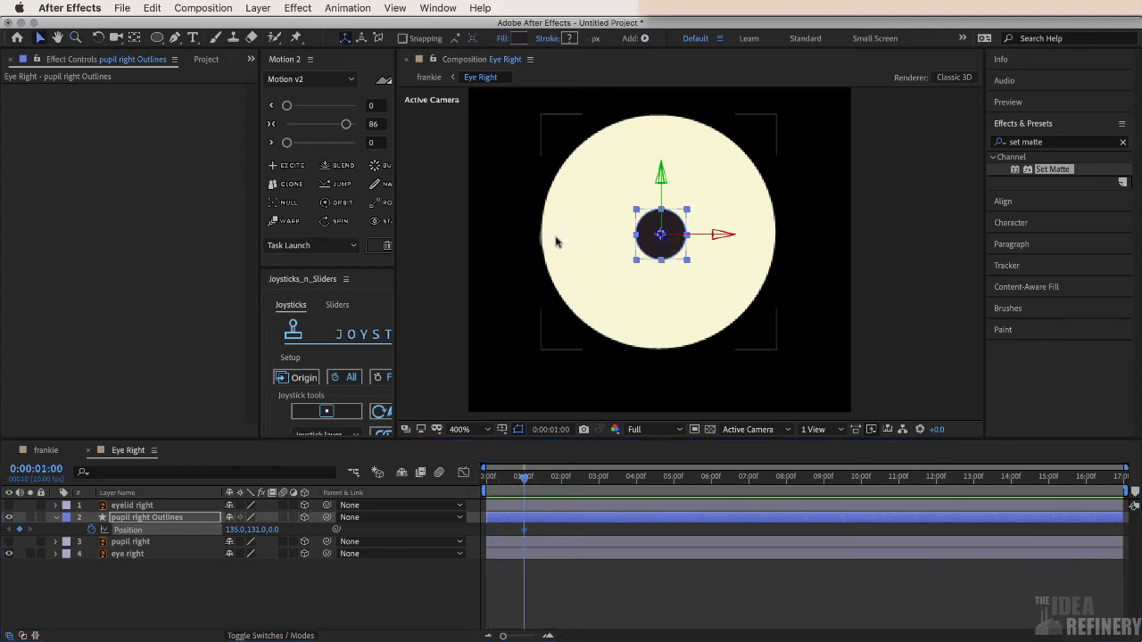
pyautogui.click(525, 480)
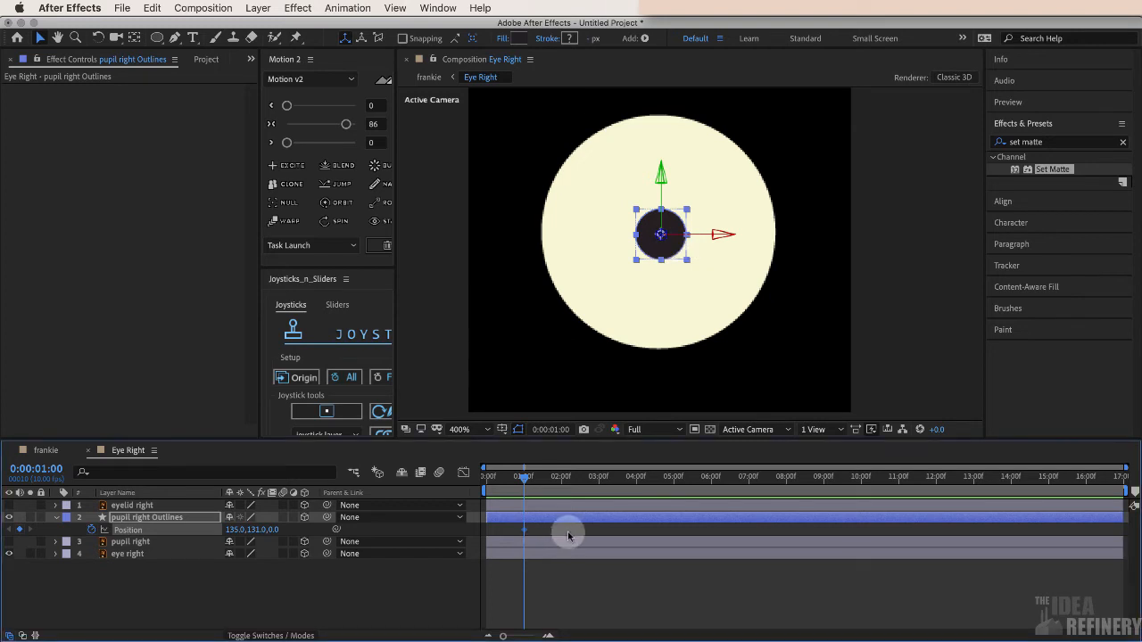
pyautogui.moveTo(526, 482); pyautogui.dragTo(540, 483)
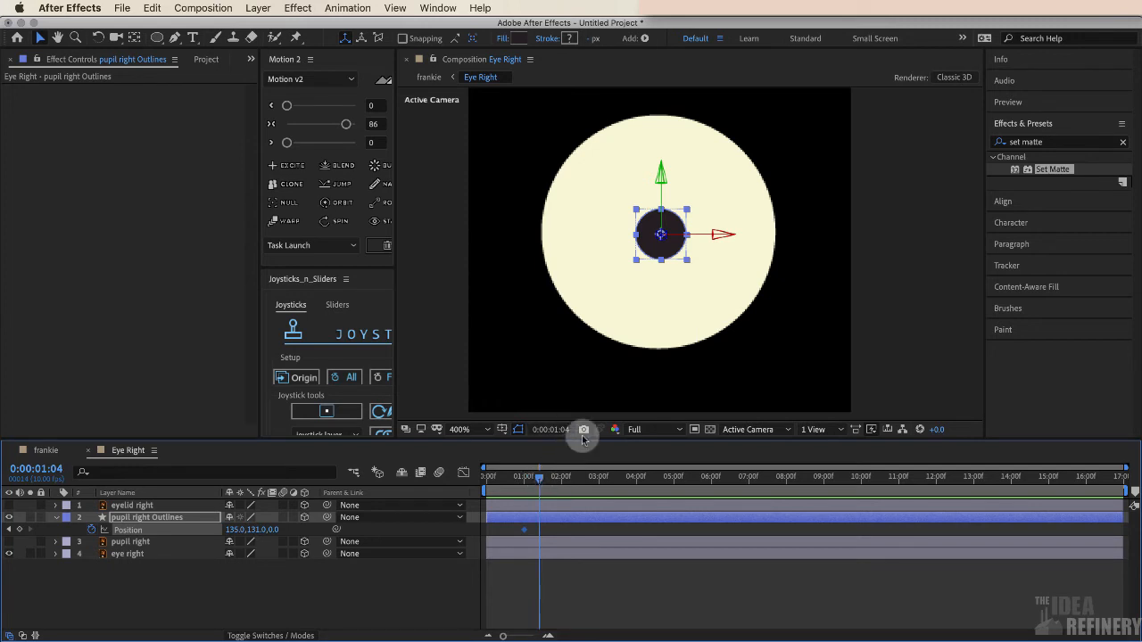
pyautogui.moveTo(669, 253); pyautogui.dragTo(563, 255)
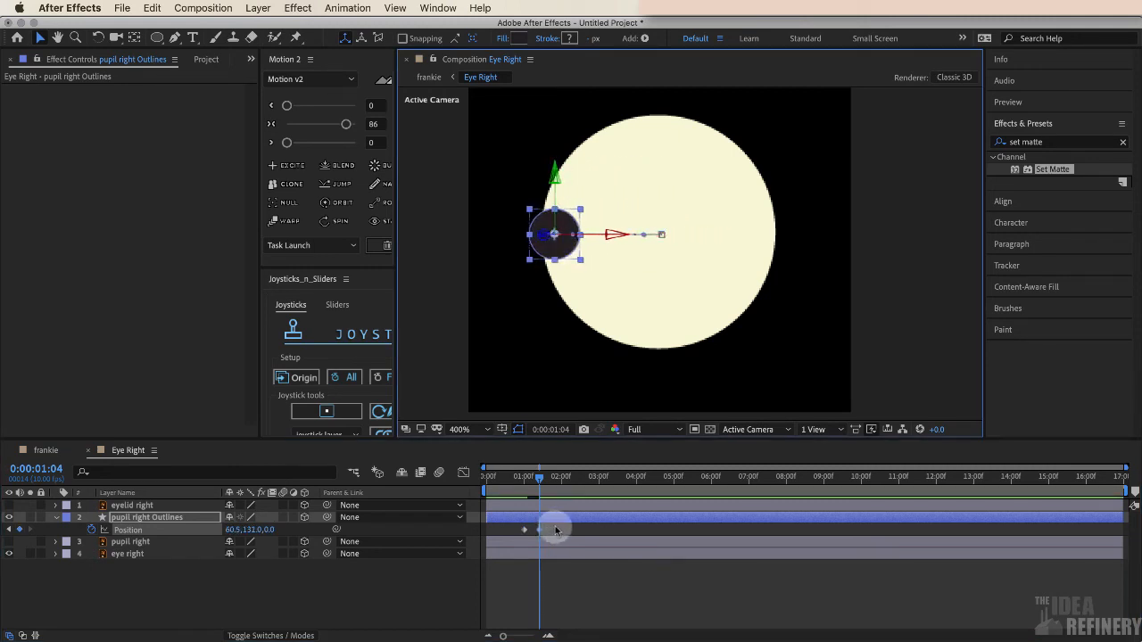
# Ease both pupil Position keyframes to 85 with Motion 2 and preview the movement from one second
pyautogui.moveTo(553, 529); pyautogui.dragTo(517, 533)
pyautogui.click(346, 124)
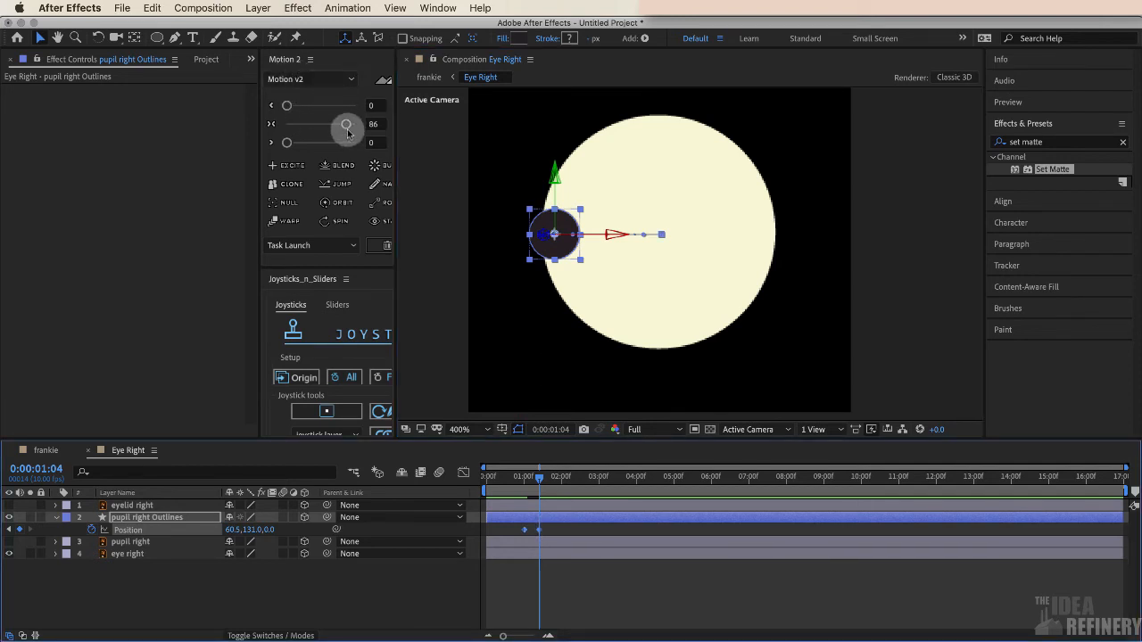
pyautogui.click(346, 125)
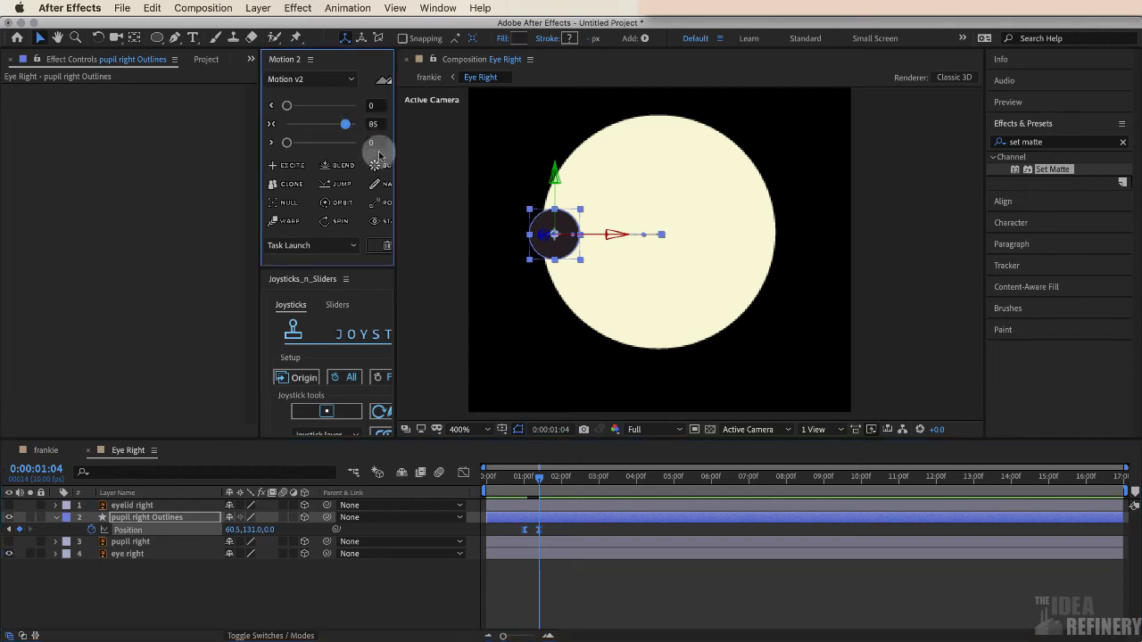
pyautogui.moveTo(539, 479)
pyautogui.mouseDown()
pyautogui.moveTo(551, 484)
pyautogui.moveTo(522, 477)
pyautogui.mouseUp()
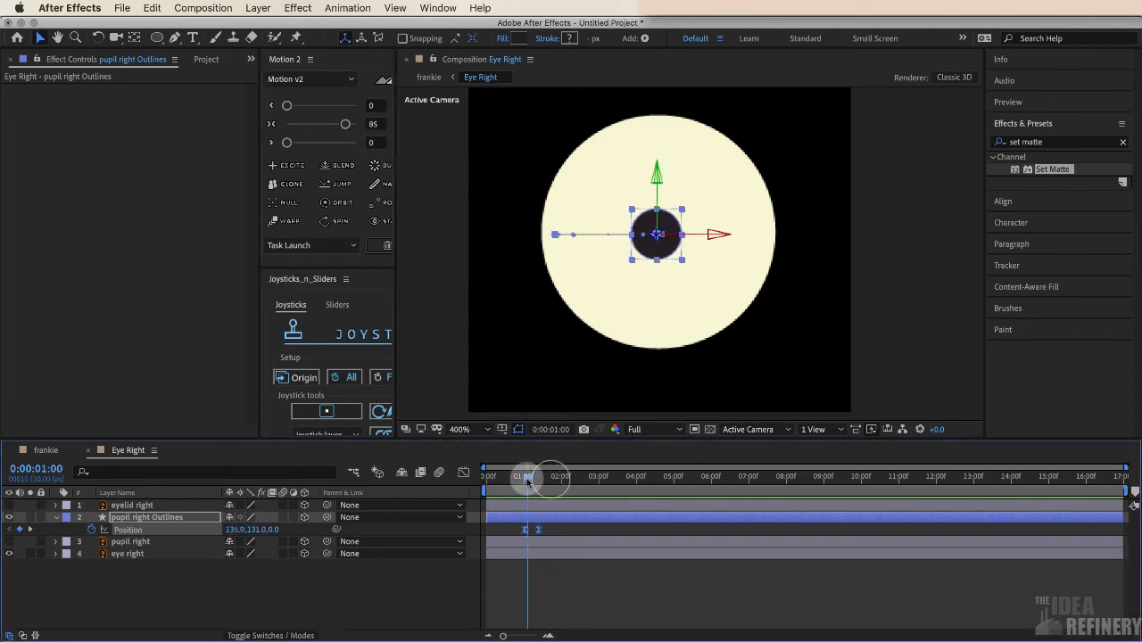
pyautogui.press('space')
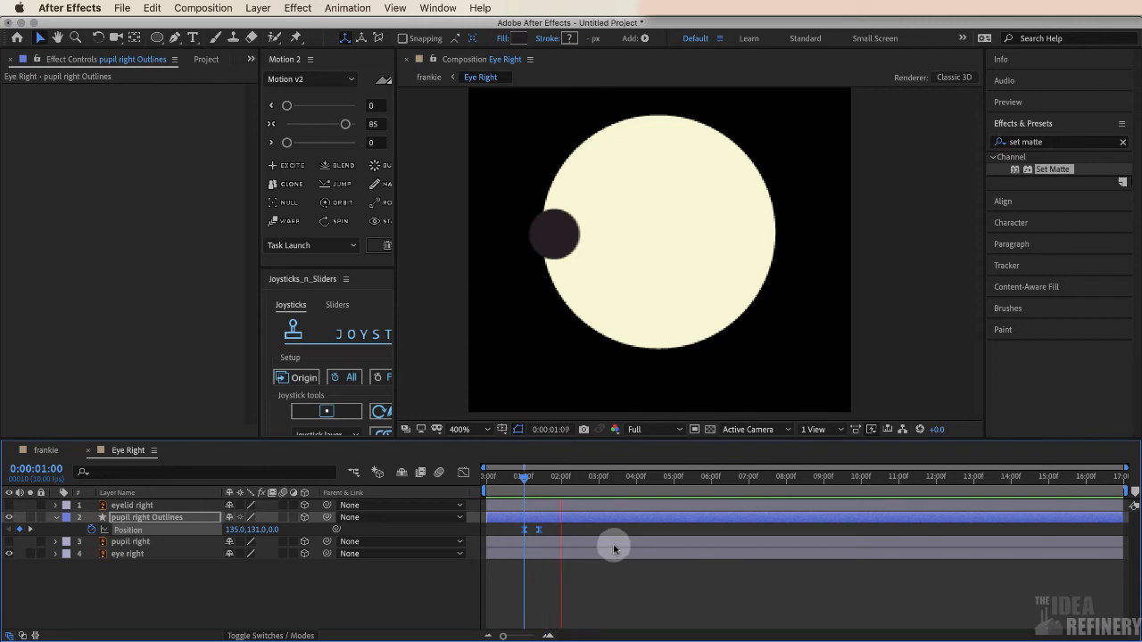
# Stop the preview, go to 0:00:01:02, and apply the Motion 2 Warp tool to the pupil right Outlines layer
pyautogui.press('space')
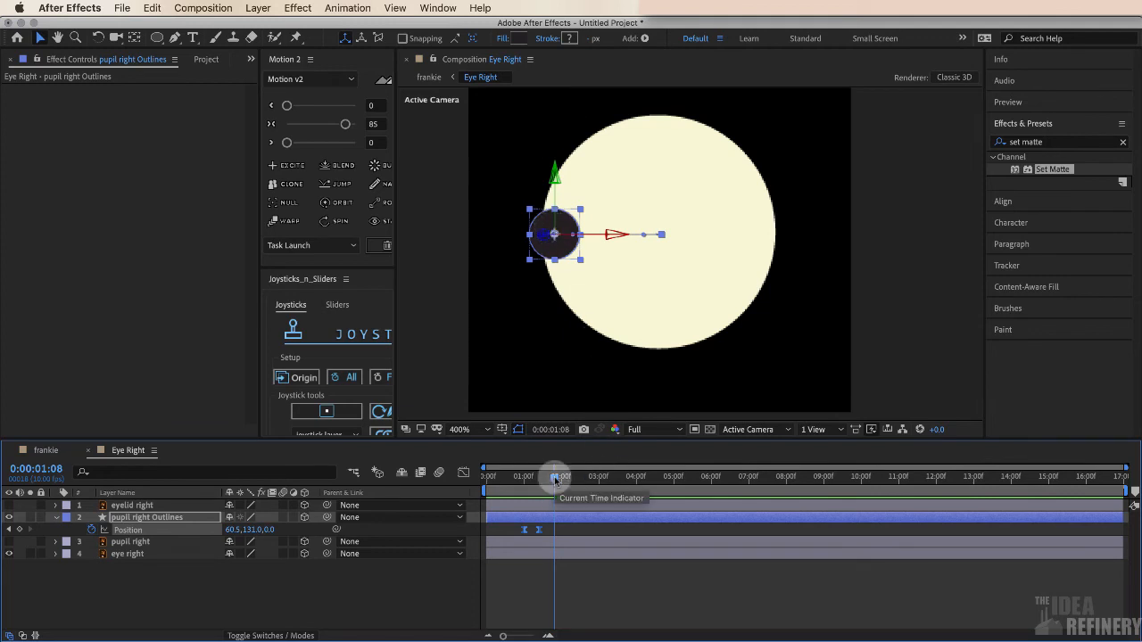
pyautogui.moveTo(555, 479); pyautogui.dragTo(531, 479)
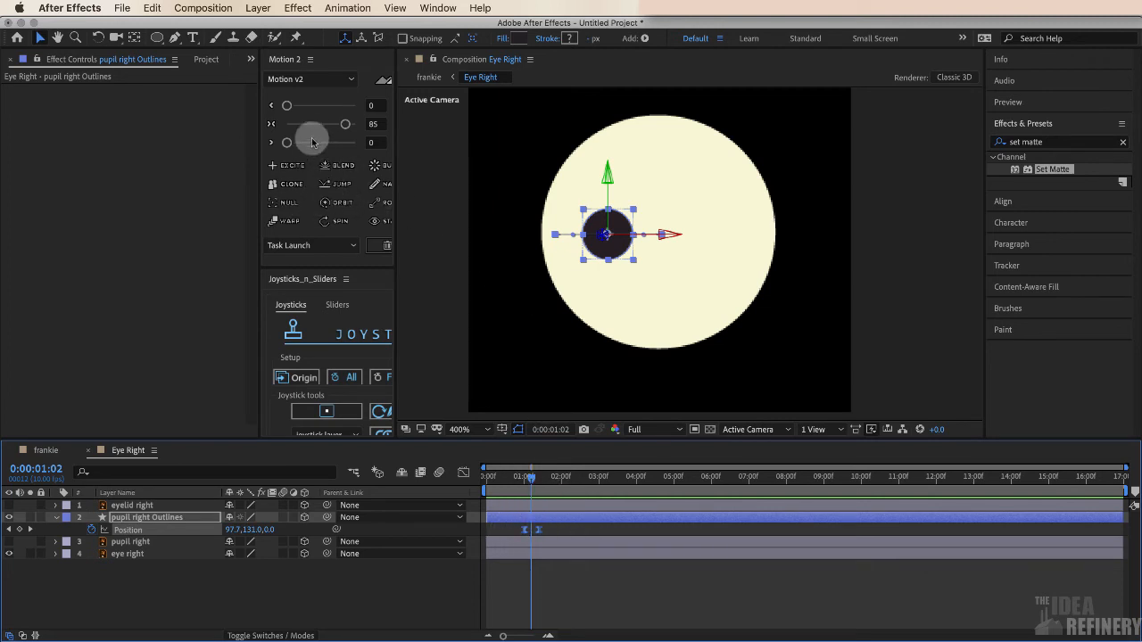
pyautogui.moveTo(259, 150); pyautogui.dragTo(210, 155)
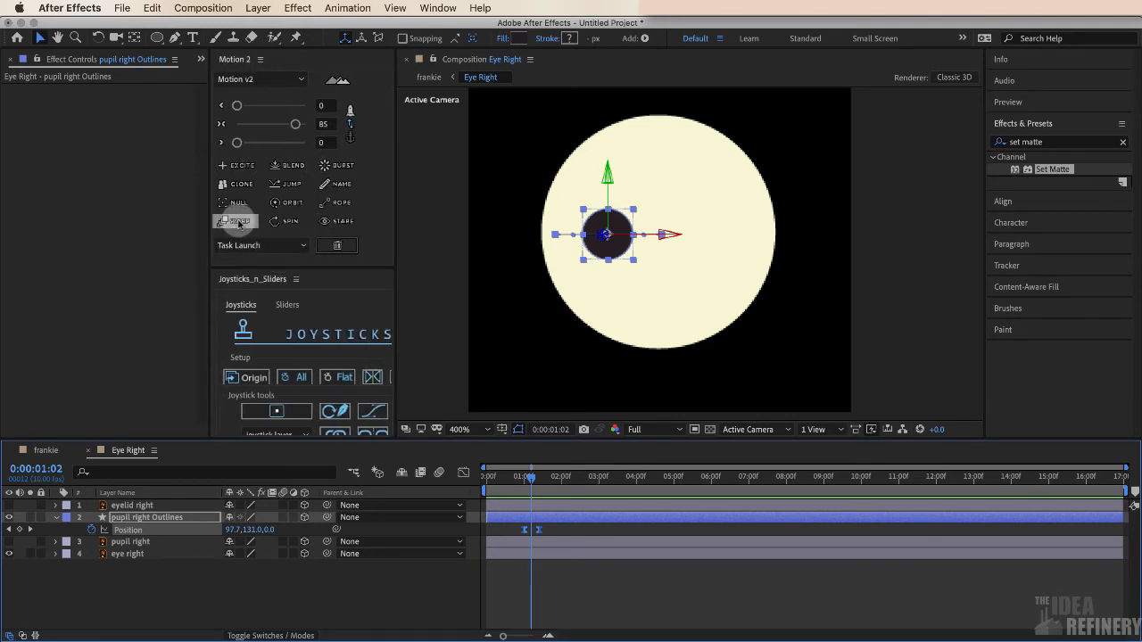
pyautogui.click(240, 223)
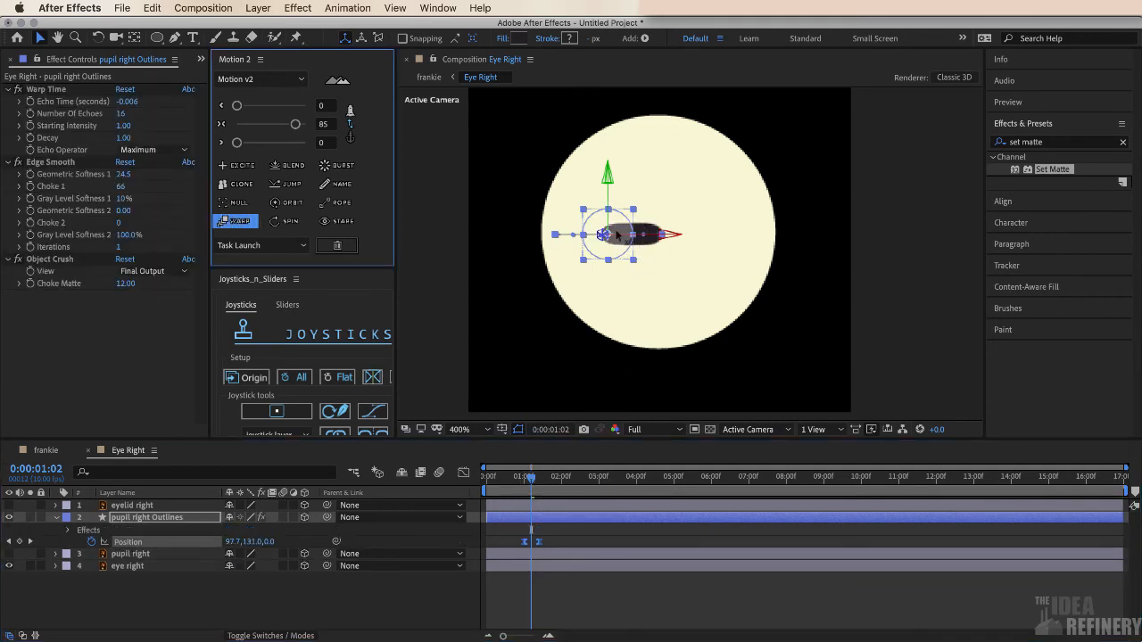
# Delete the Object Crush and Edge Smooth effects from the pupil, keeping Warp Time, and scrub through its movement
pyautogui.click(60, 90)
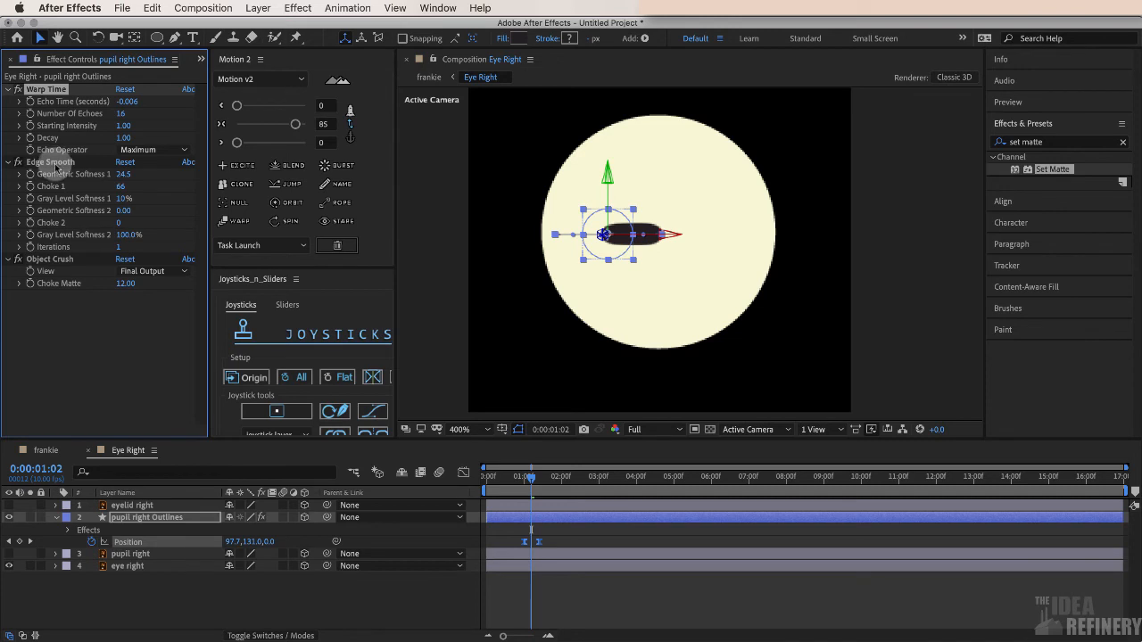
pyautogui.click(49, 259)
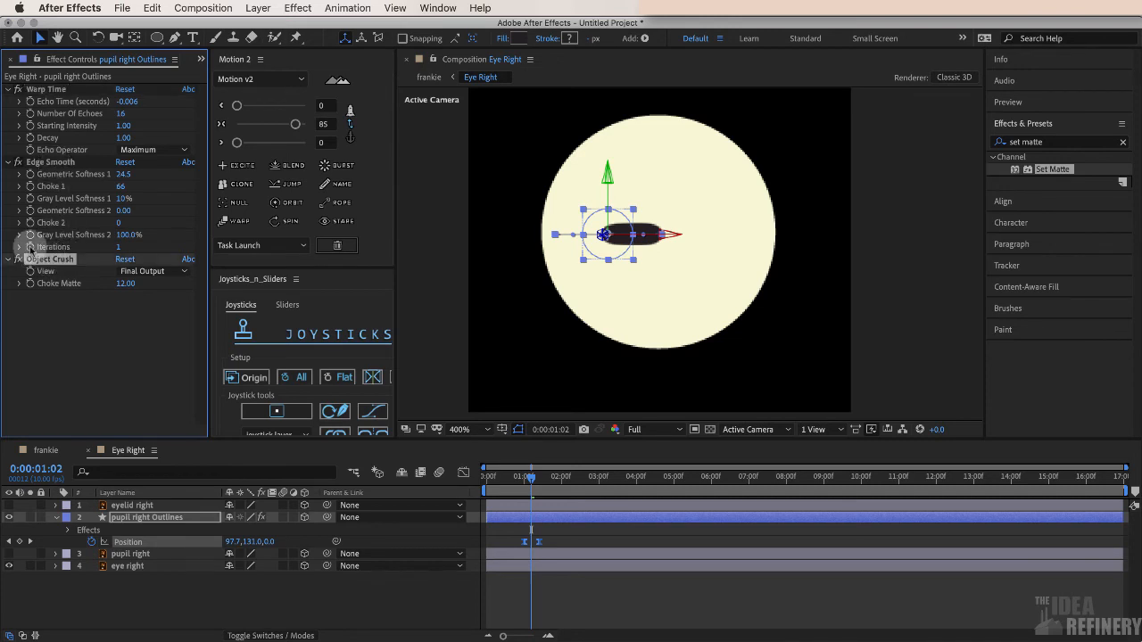
pyautogui.press('Delete')
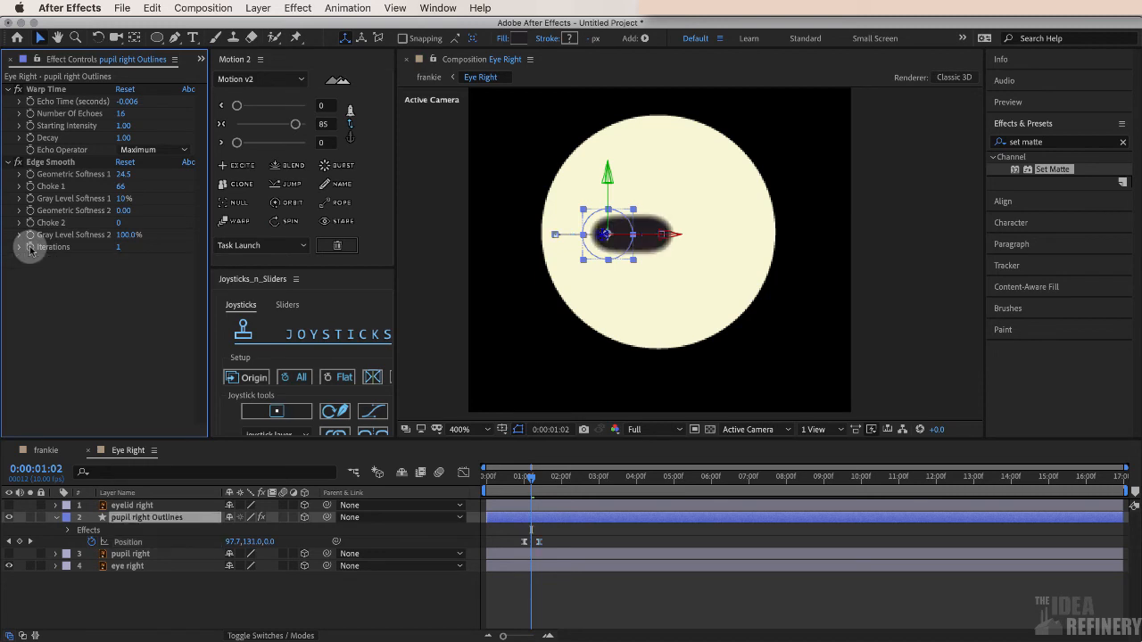
pyautogui.click(54, 163)
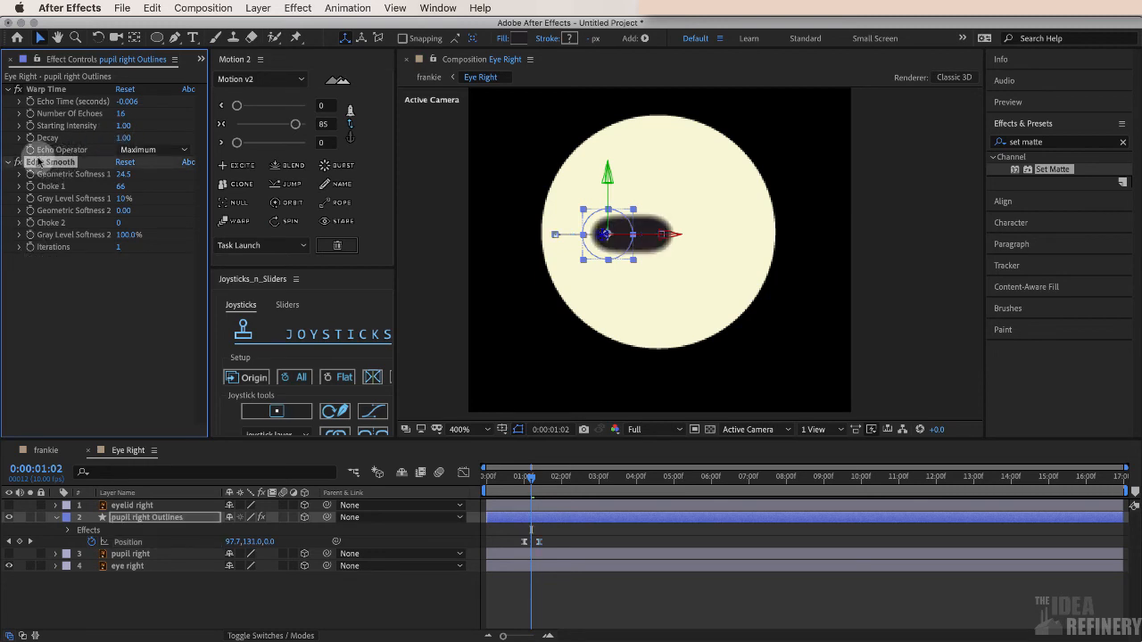
pyautogui.press('Delete')
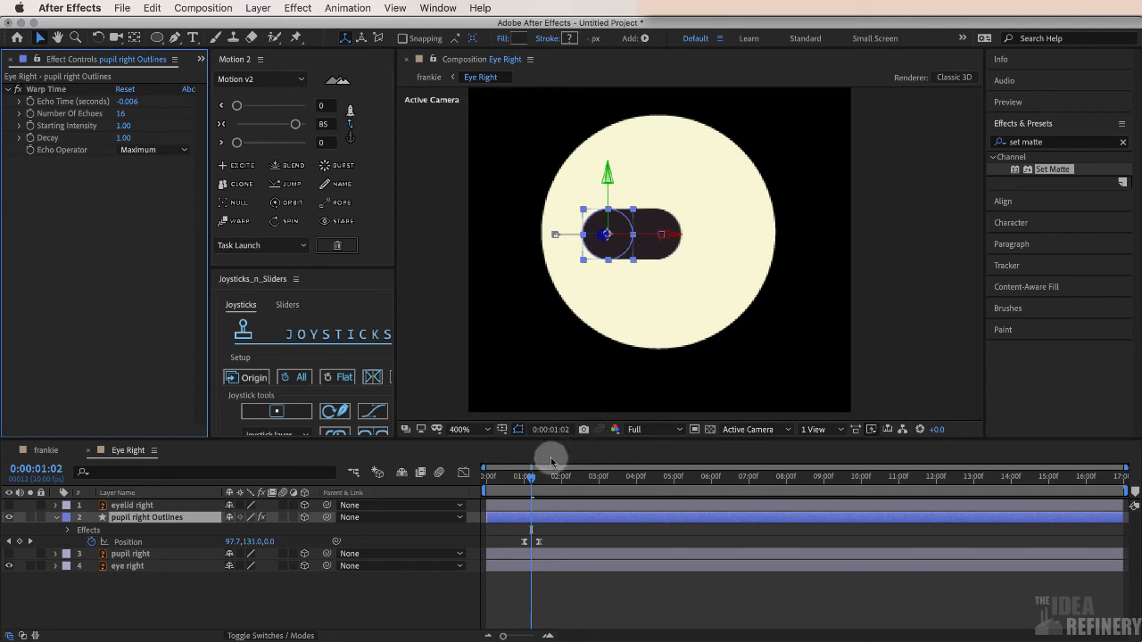
pyautogui.click(528, 477)
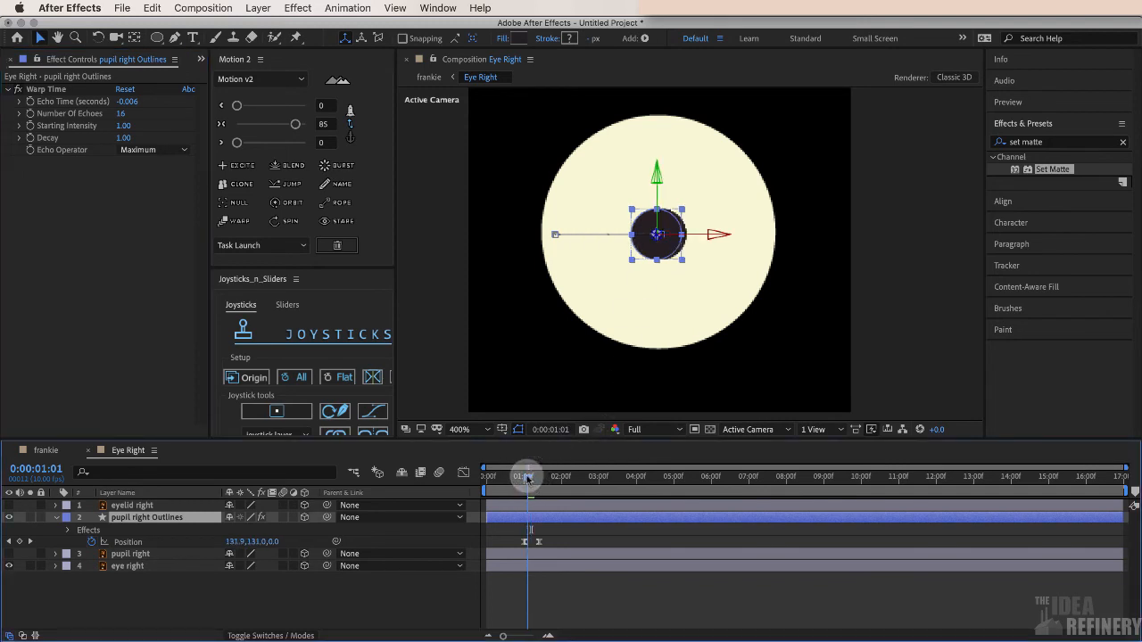
pyautogui.click(525, 477)
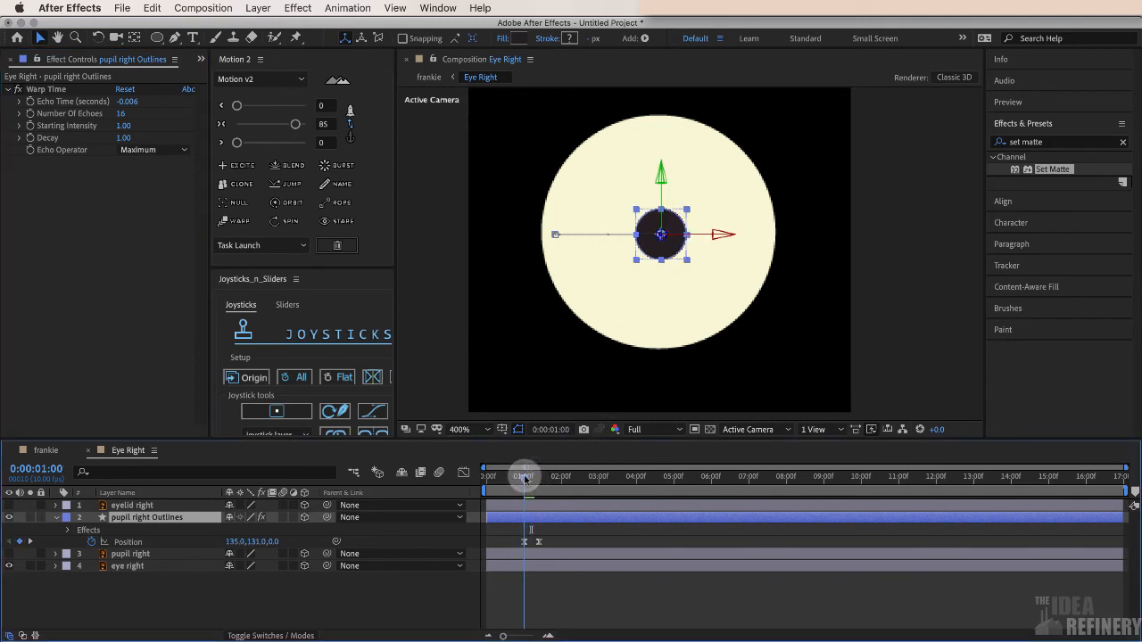
pyautogui.moveTo(526, 477)
pyautogui.mouseDown()
pyautogui.moveTo(543, 480)
pyautogui.moveTo(520, 479)
pyautogui.mouseUp()
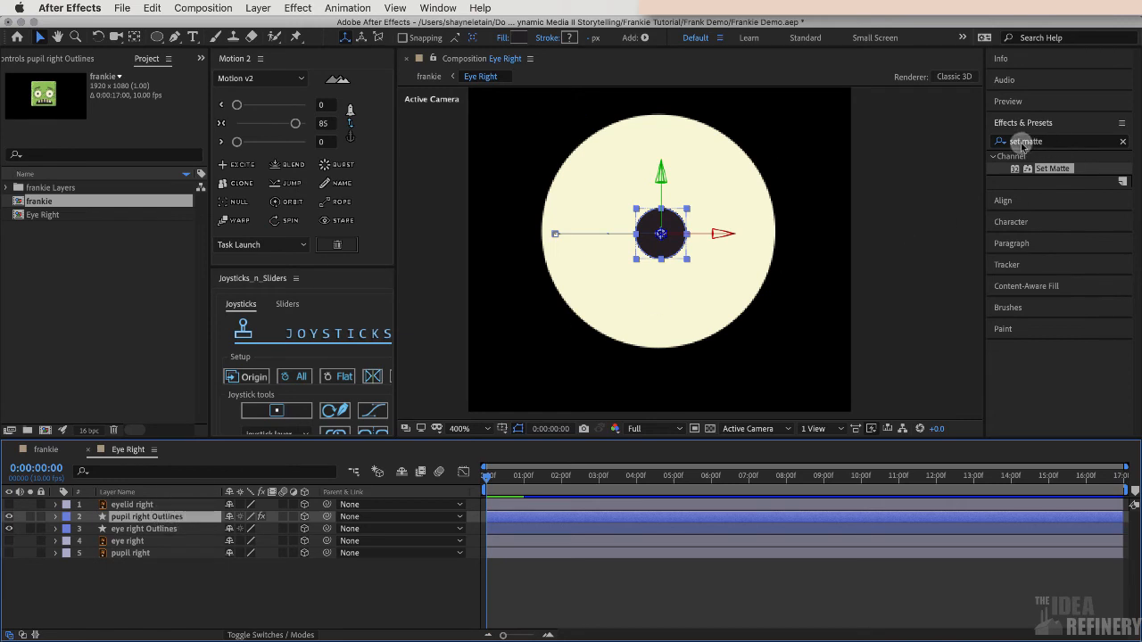
# Apply Set Matte to pupil right Outlines with eye right Outlines as the matte layer, and turn on the transparency grid
pyautogui.click(1048, 142)
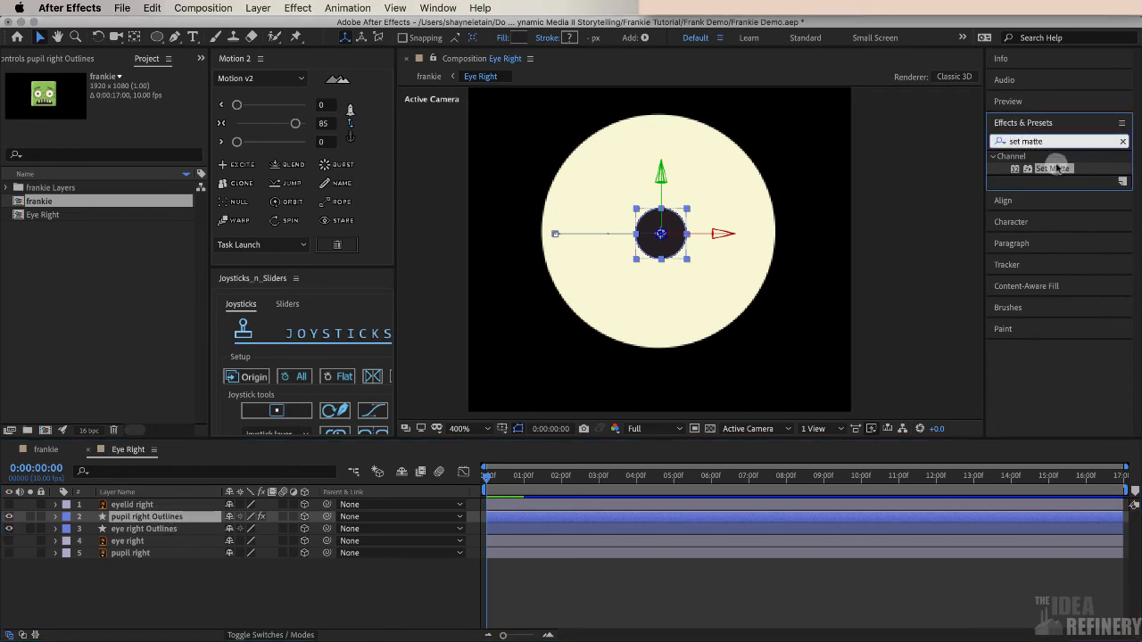
pyautogui.doubleClick(1042, 170)
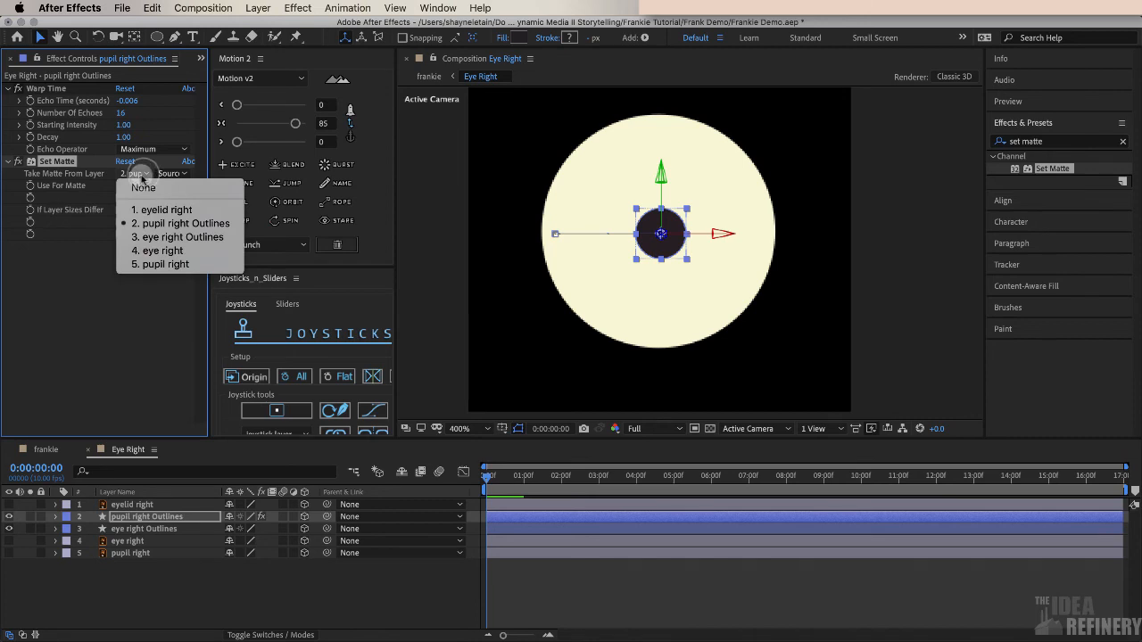
pyautogui.click(157, 238)
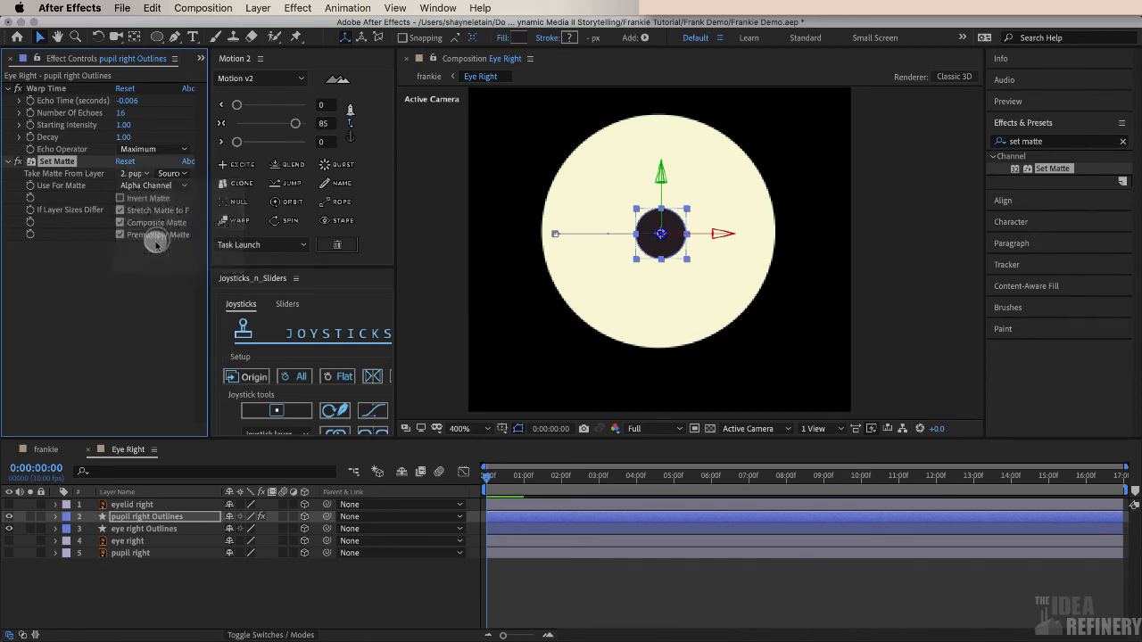
pyautogui.click(710, 429)
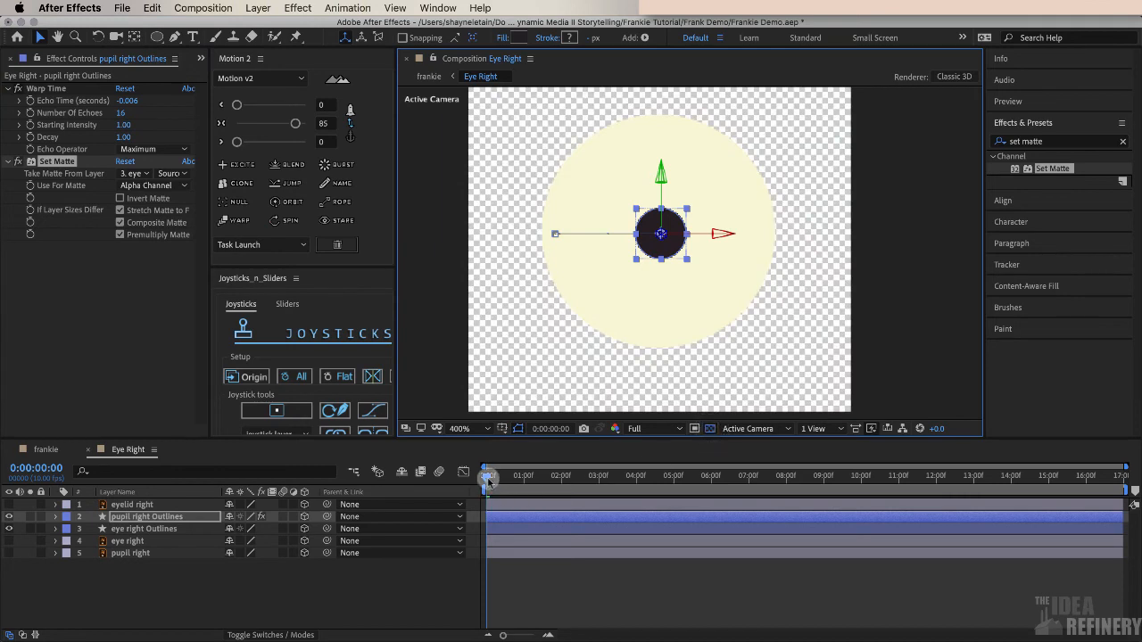
# Scrub the start of Eye Right and preview the matted pupil's movement in the frankie composition
pyautogui.click(494, 477)
pyautogui.moveTo(496, 480)
pyautogui.mouseDown()
pyautogui.moveTo(554, 483)
pyautogui.moveTo(490, 481)
pyautogui.mouseUp()
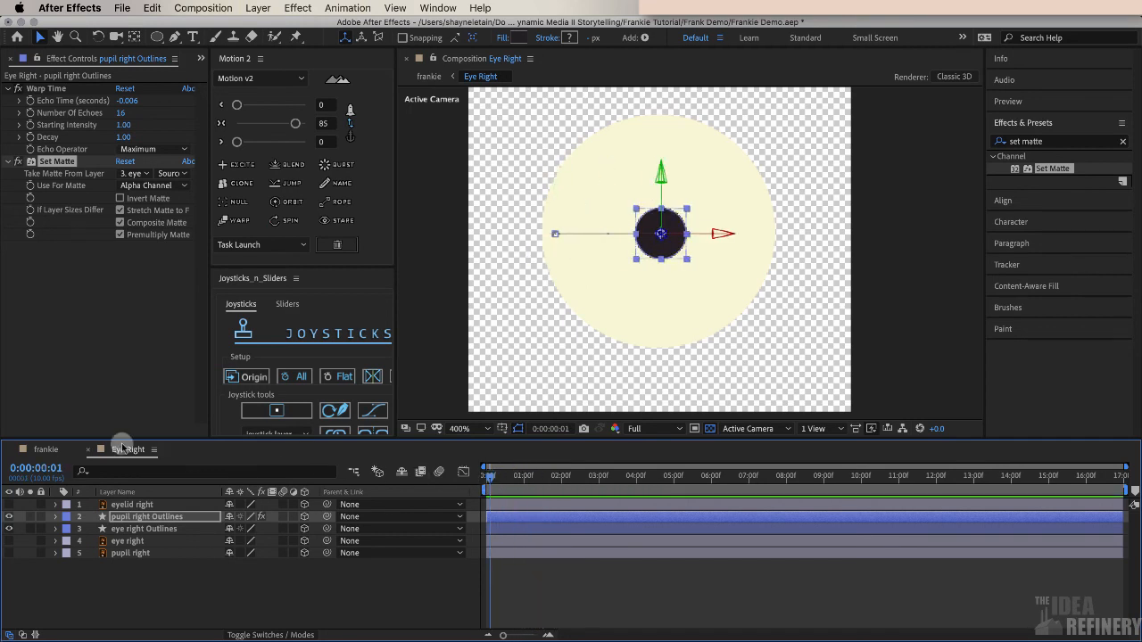
pyautogui.click(49, 450)
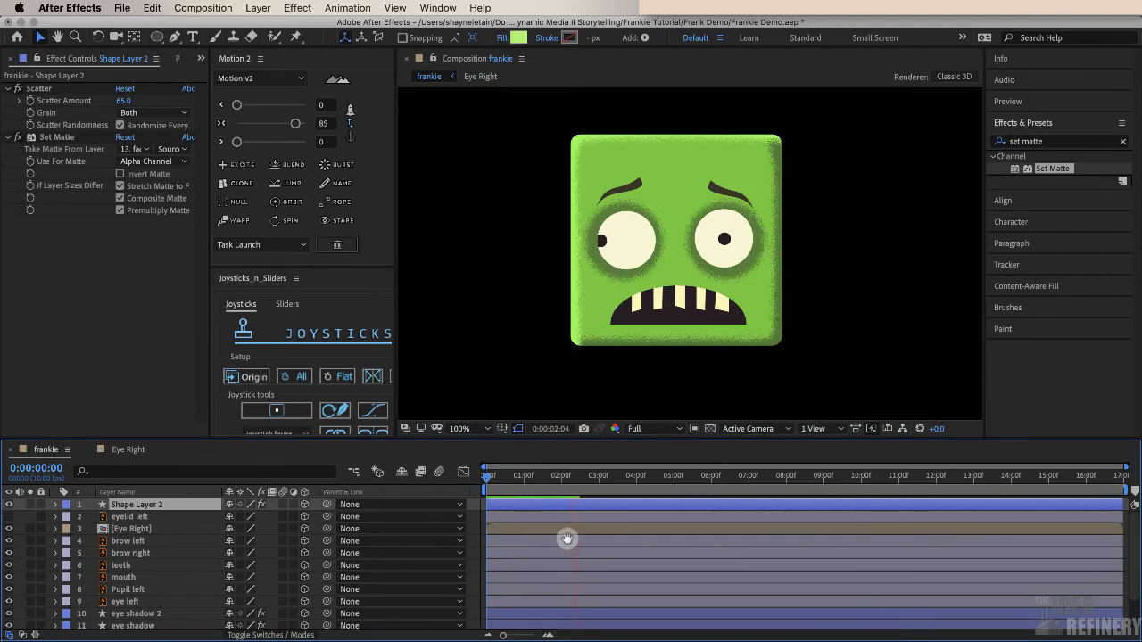
pyautogui.press('space')
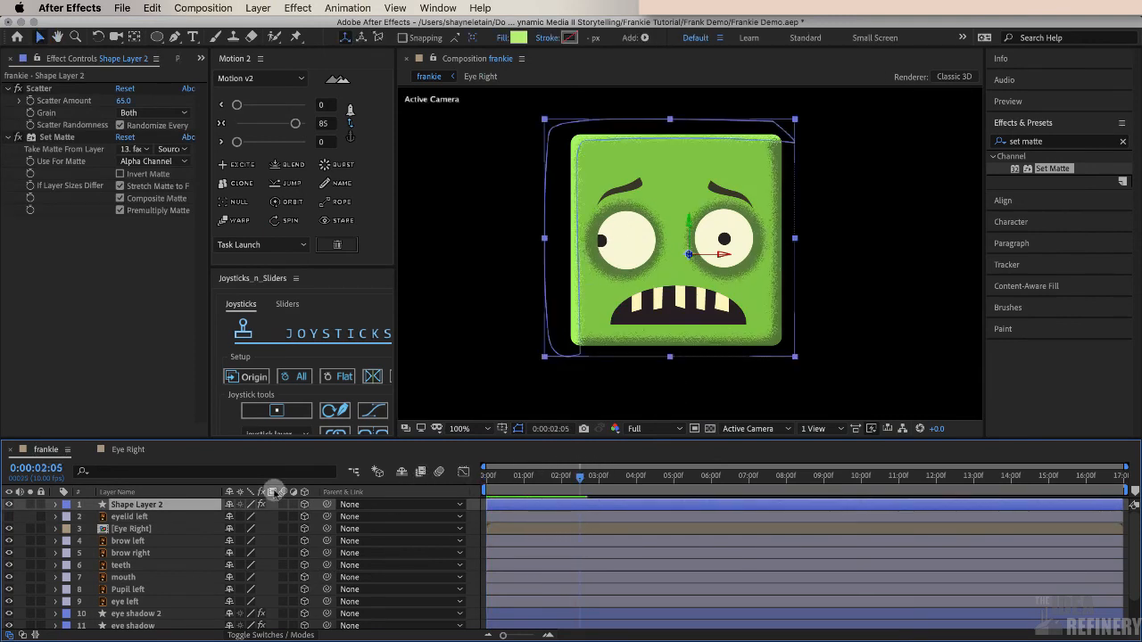
# Reopen Eye Right, reveal the pupil's Position, and add a hold keyframe at 0:00:02:04 with the pupil at the same edge
pyautogui.click(125, 449)
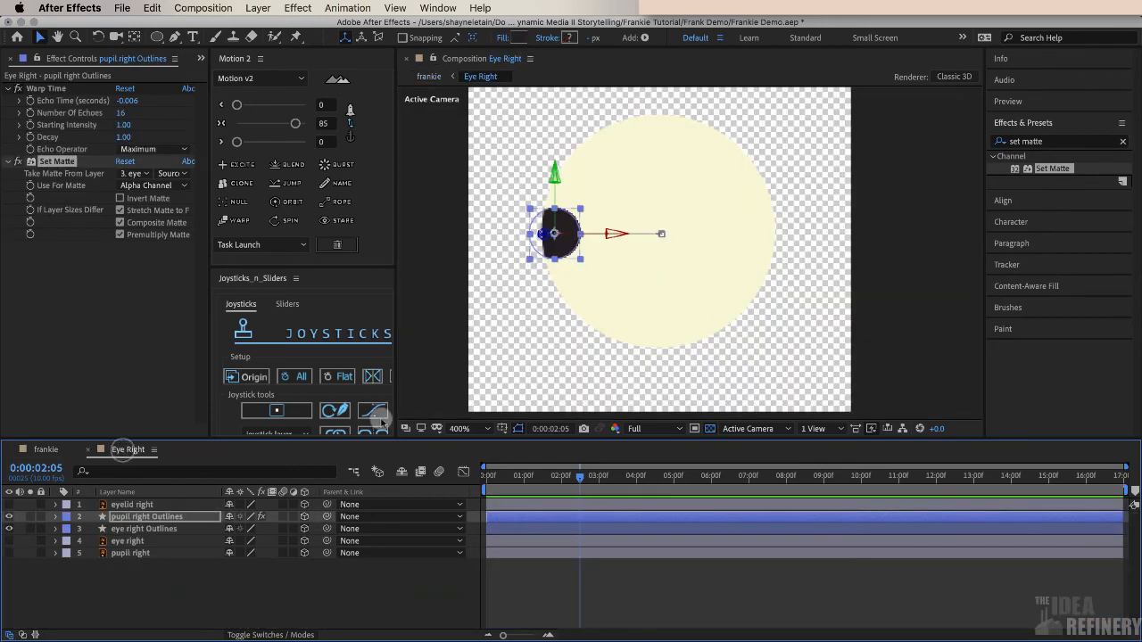
pyautogui.press('p')
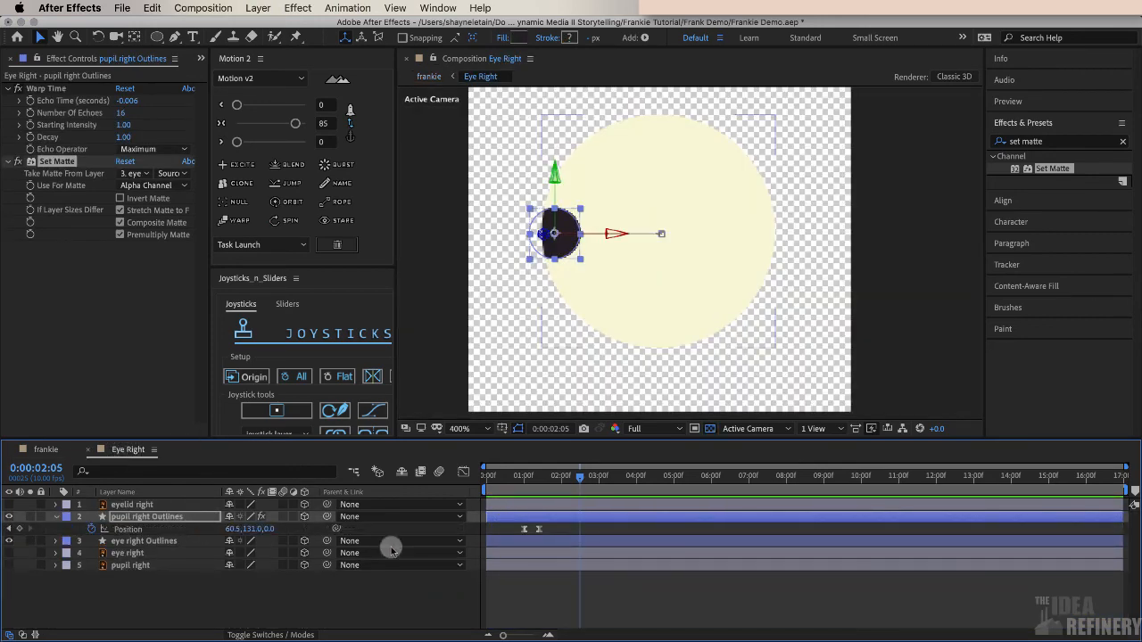
pyautogui.moveTo(522, 476); pyautogui.dragTo(576, 480)
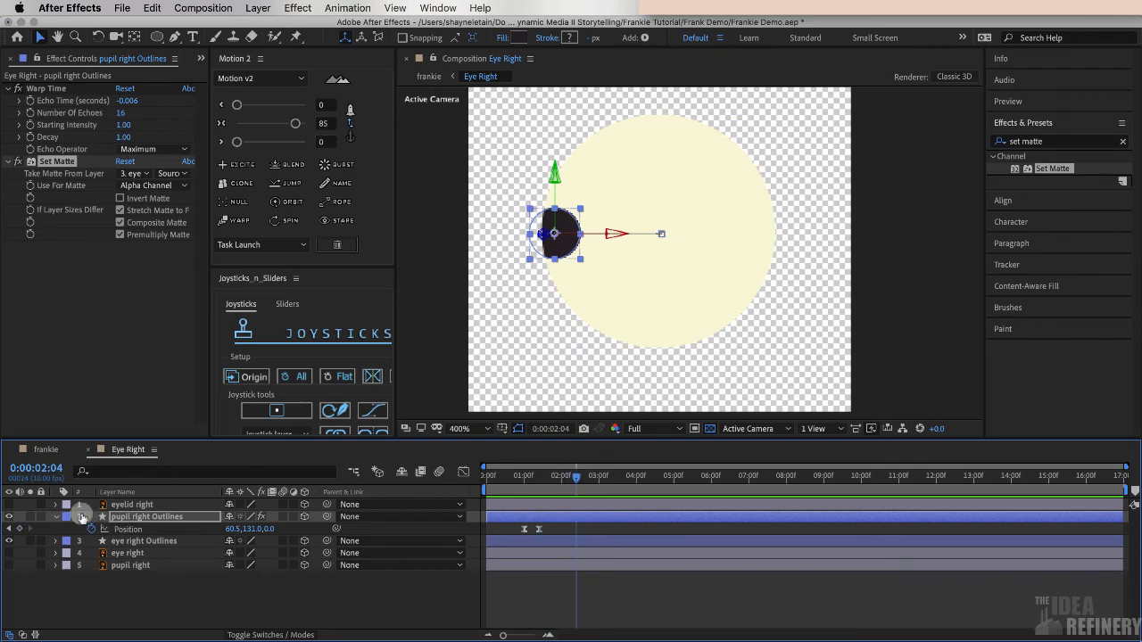
pyautogui.click(20, 530)
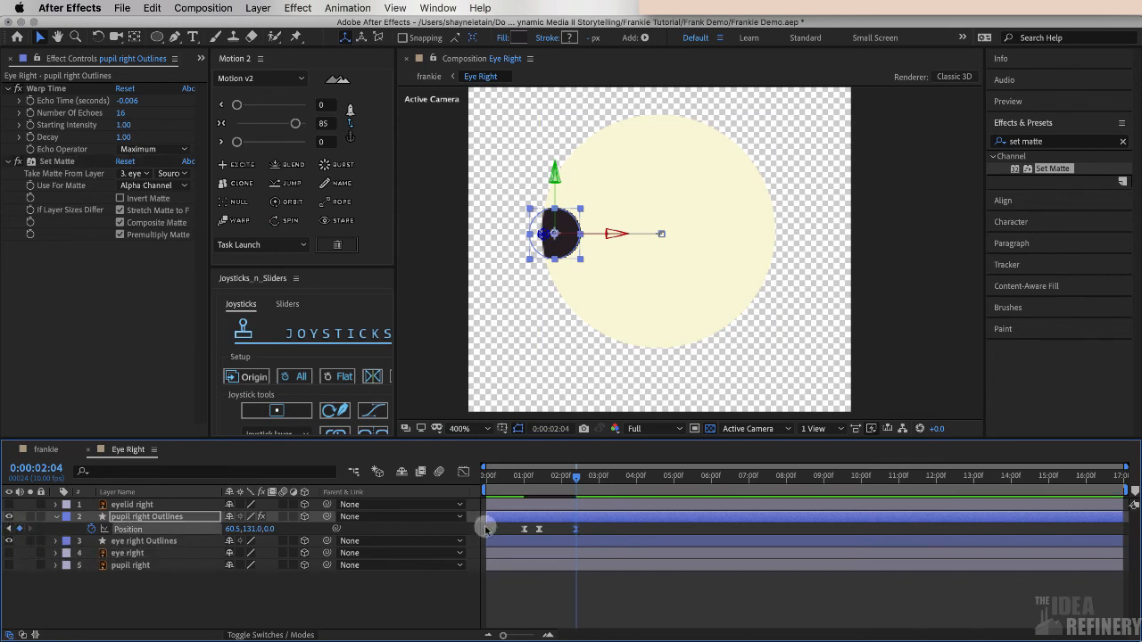
pyautogui.click(525, 530)
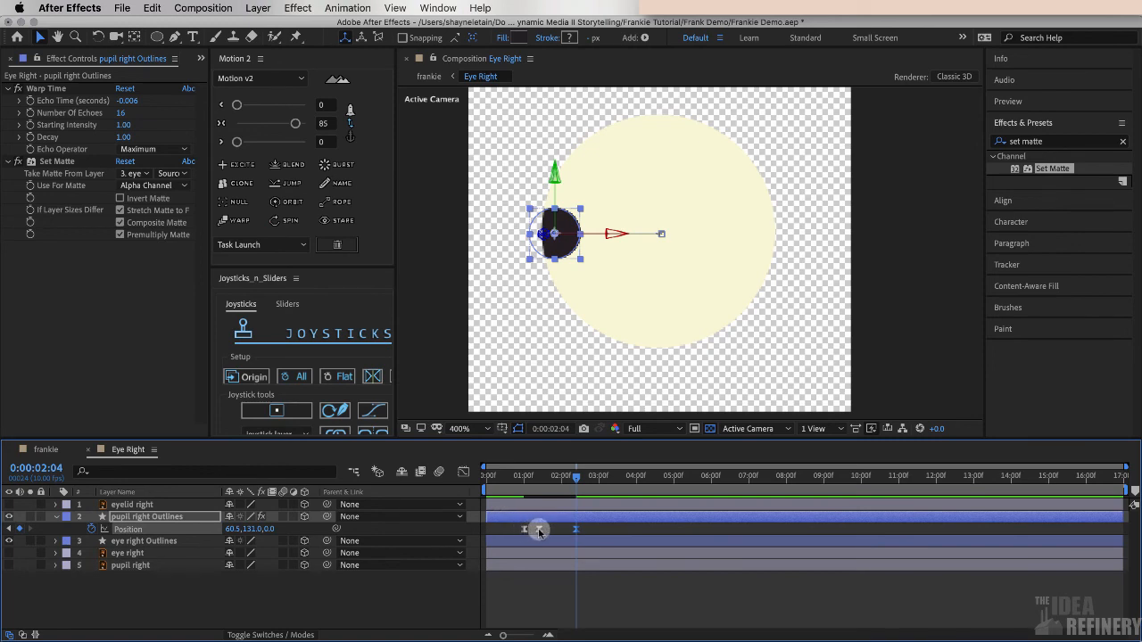
# At 0:00:02:07, move the pupil horizontally to the eye's opposite edge, at 214.5, 131 Position
pyautogui.click(578, 478)
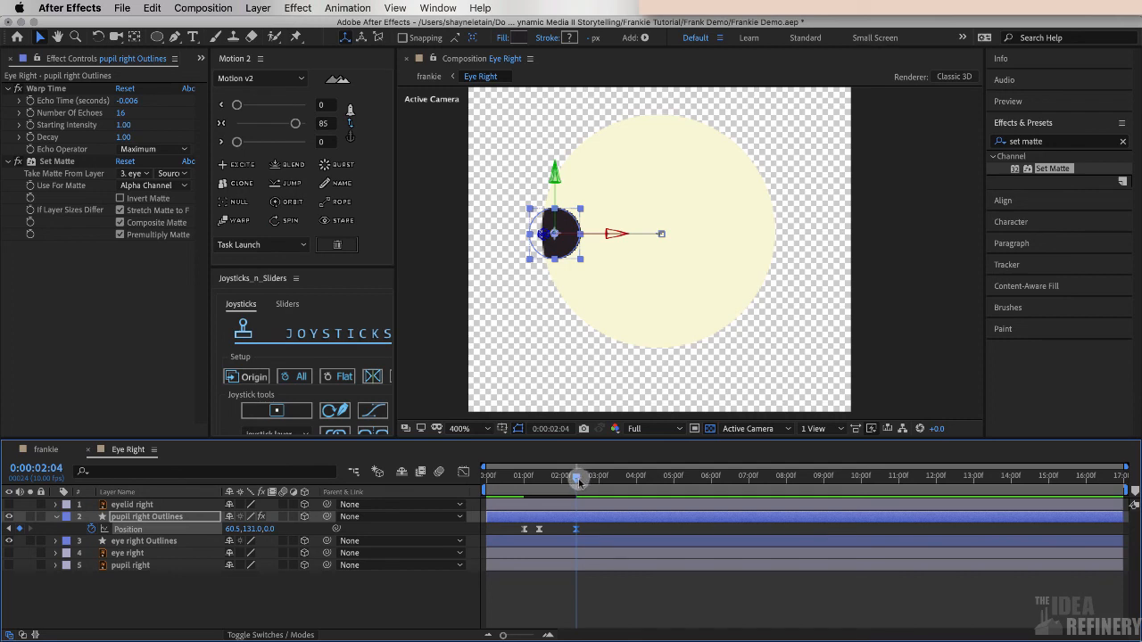
pyautogui.moveTo(578, 479); pyautogui.dragTo(585, 481)
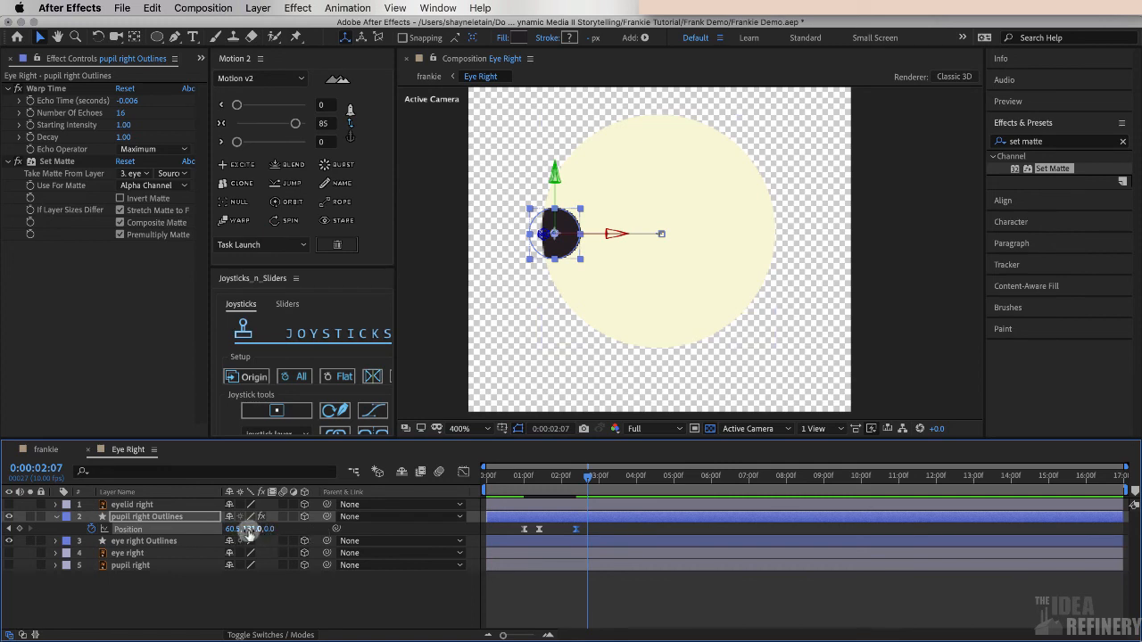
pyautogui.moveTo(232, 528); pyautogui.dragTo(343, 533)
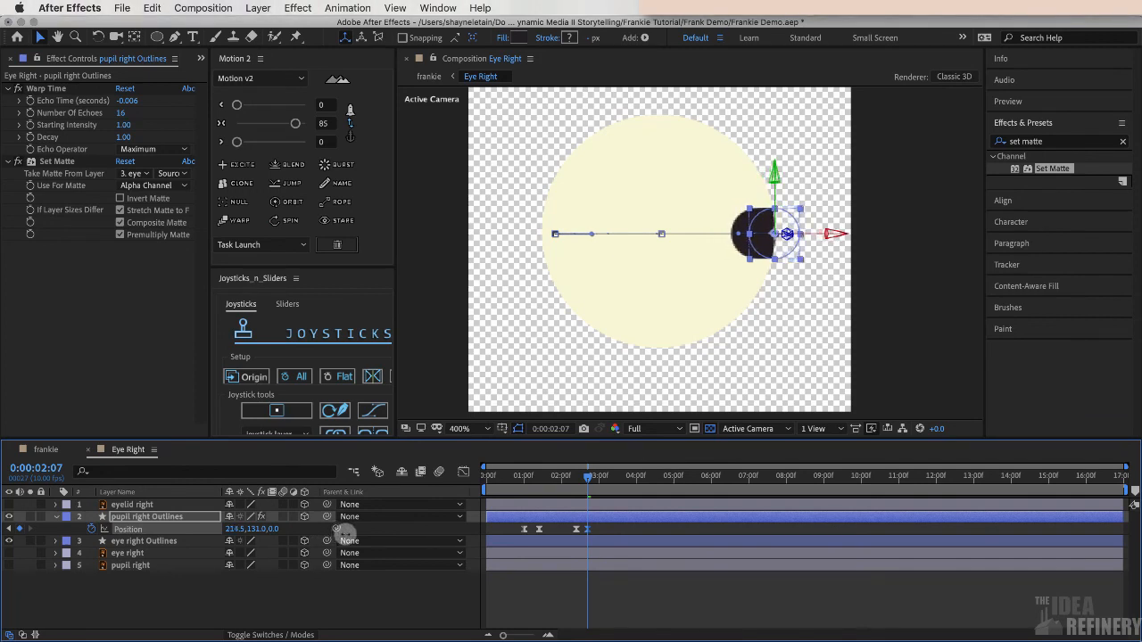
# Delay the last pupil Position keyframe to just past the three-second mark and preview the slower move from 0:00:00:06
pyautogui.moveTo(588, 478); pyautogui.dragTo(580, 482)
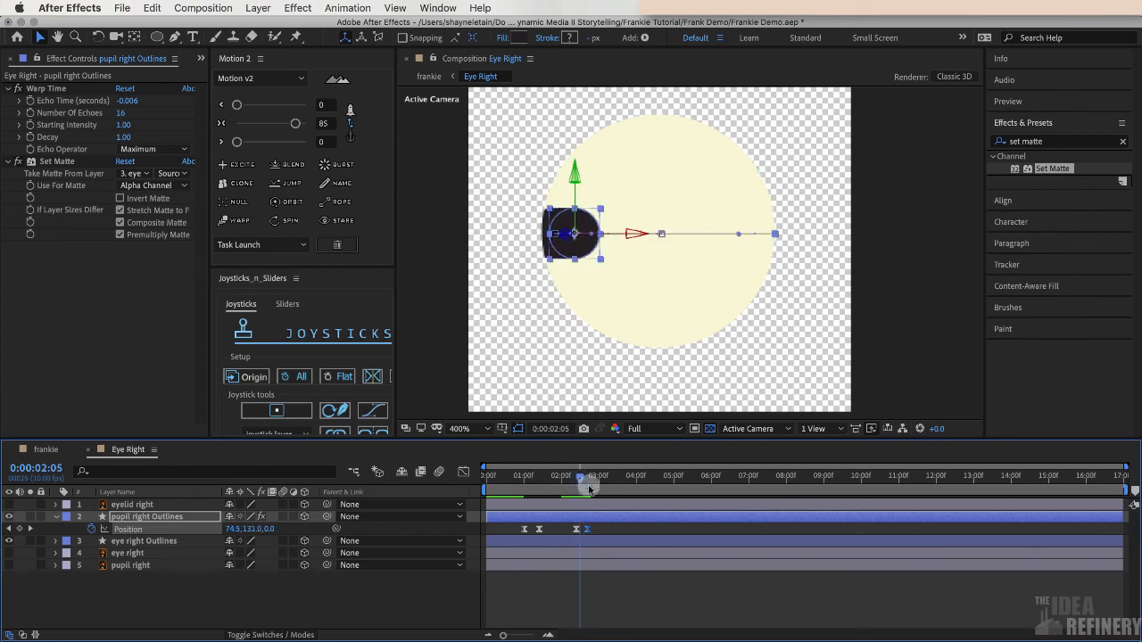
pyautogui.click(588, 530)
pyautogui.moveTo(587, 531); pyautogui.dragTo(602, 534)
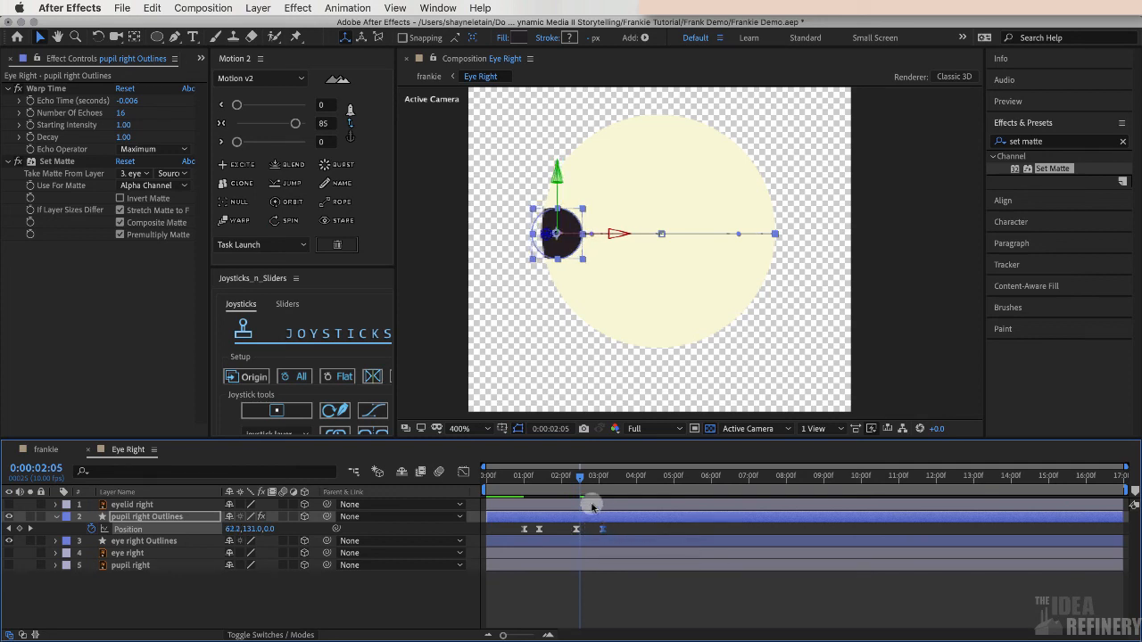
pyautogui.click(577, 478)
pyautogui.moveTo(577, 479); pyautogui.dragTo(510, 479)
pyautogui.click(535, 578)
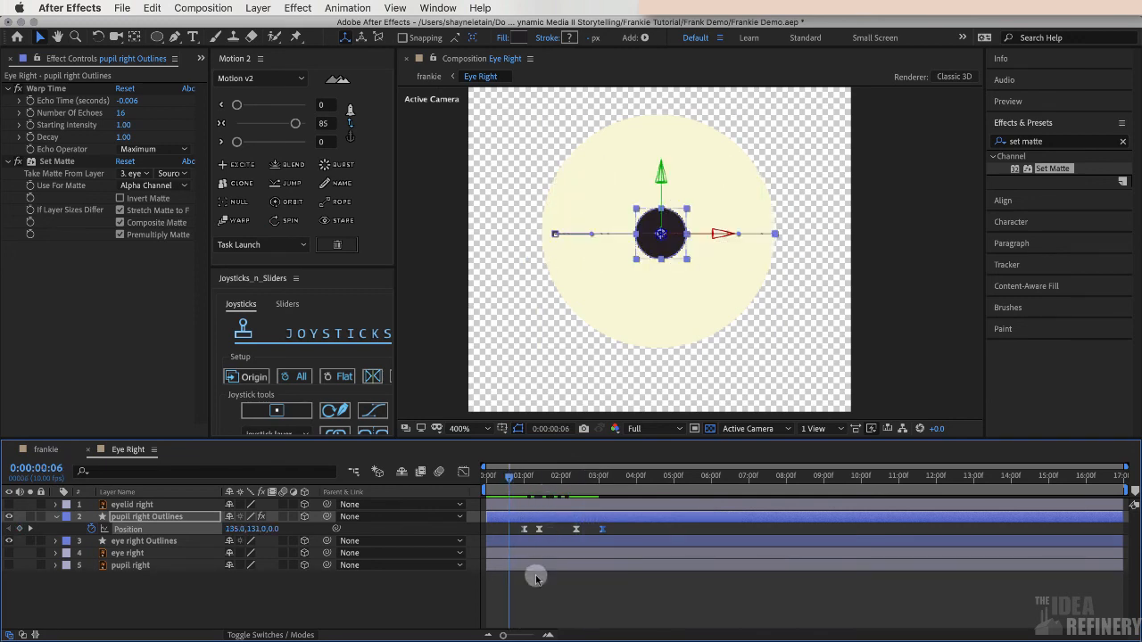
pyautogui.press('space')
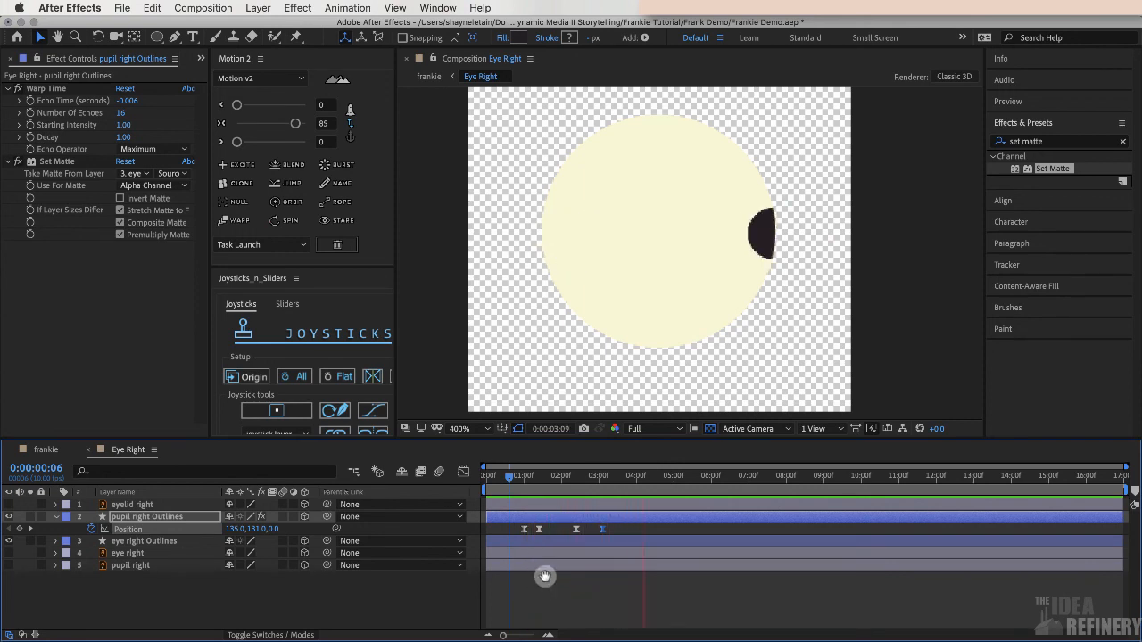
# Add a Position keyframe at 0:00:03:09 to hold the pupil at 214.5, 131
pyautogui.click(644, 479)
pyautogui.moveTo(644, 479)
pyautogui.mouseDown()
pyautogui.moveTo(655, 479)
pyautogui.moveTo(638, 479)
pyautogui.mouseUp()
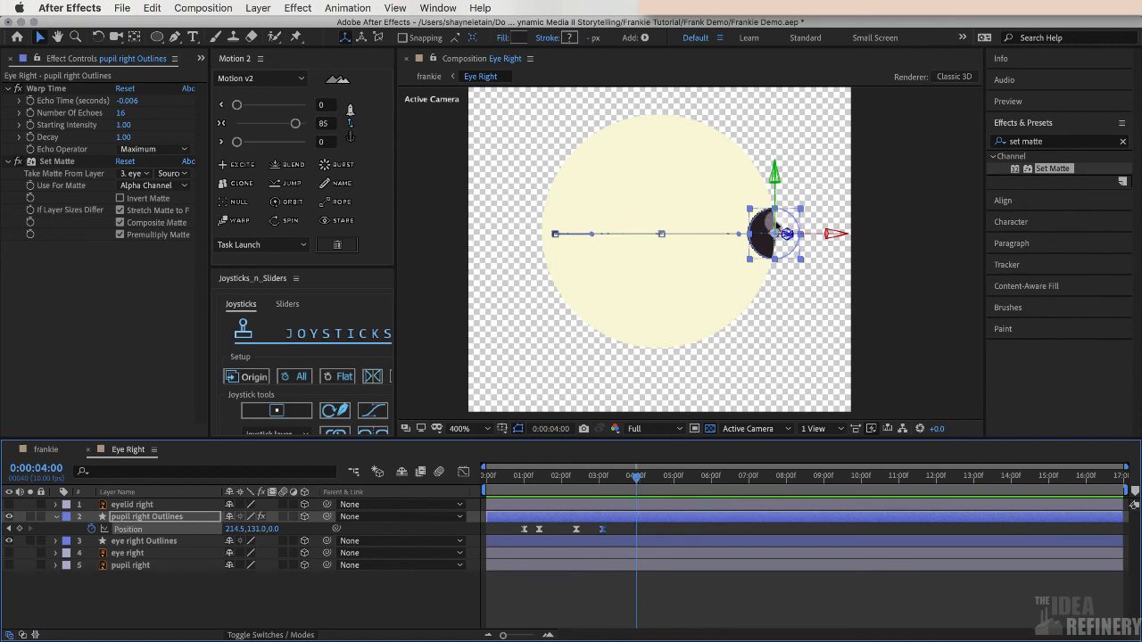
pyautogui.click(634, 477)
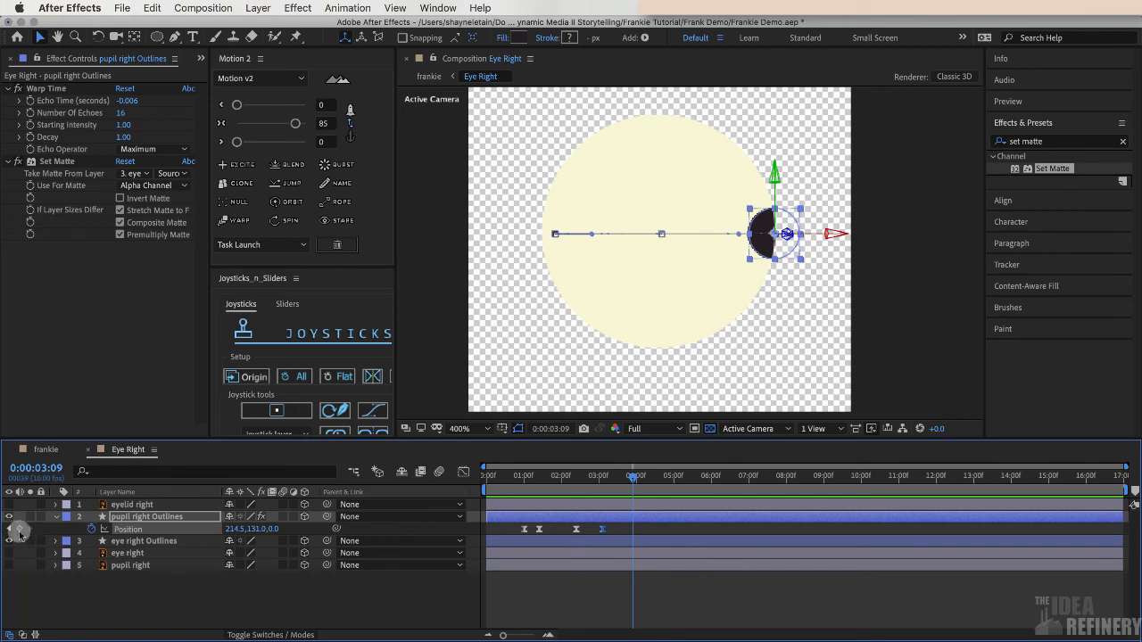
pyautogui.click(20, 530)
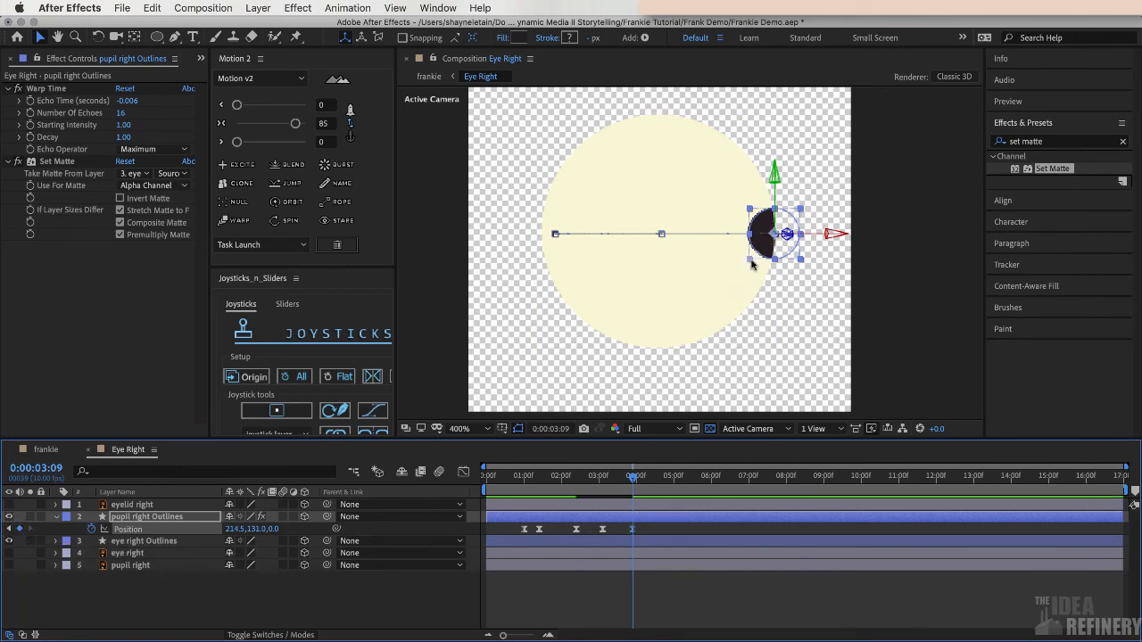
# Paste a copy of the pupil's first Position keyframe at 0:00:04:05, returning it to 135, 131, and preview from the start
pyautogui.moveTo(633, 477); pyautogui.dragTo(656, 480)
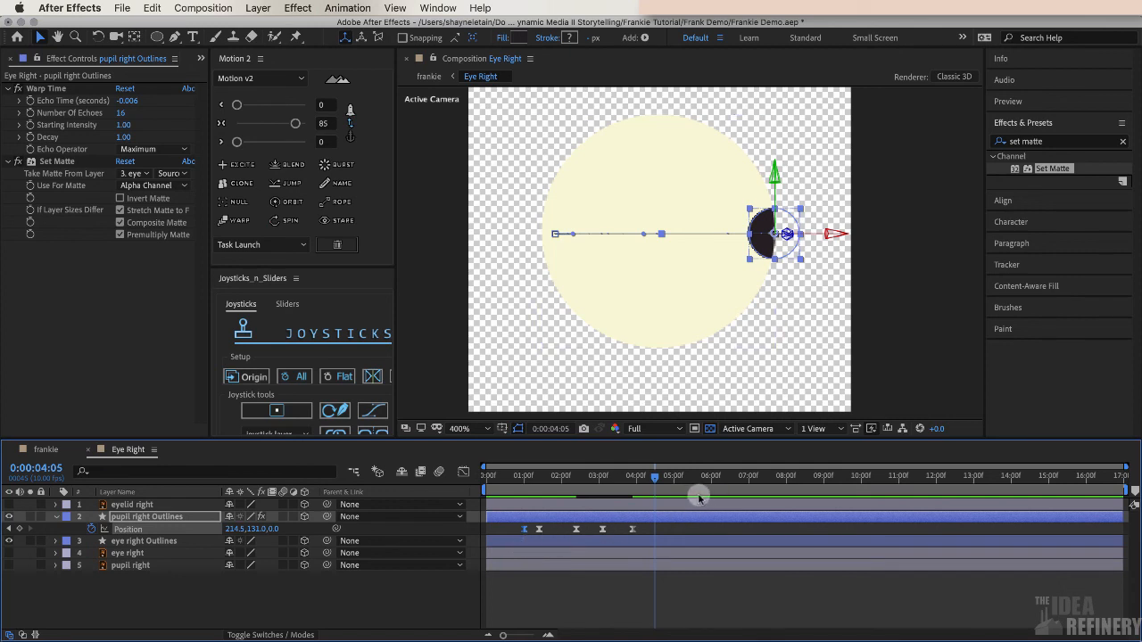
pyautogui.hotkey('ctrl', 'v')
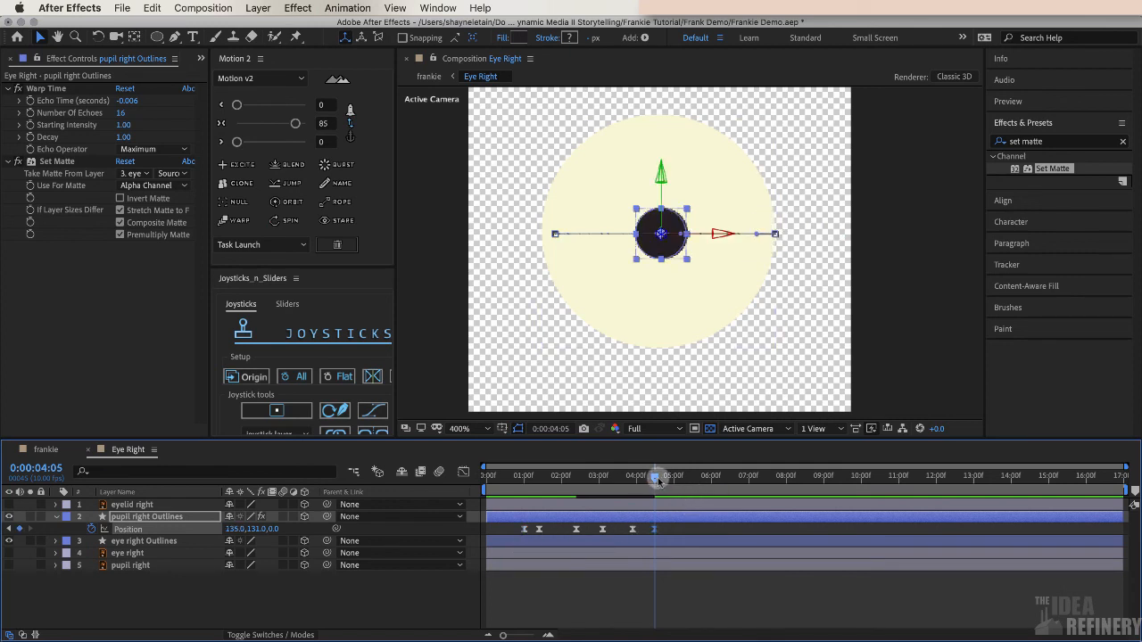
pyautogui.moveTo(651, 473); pyautogui.dragTo(478, 486)
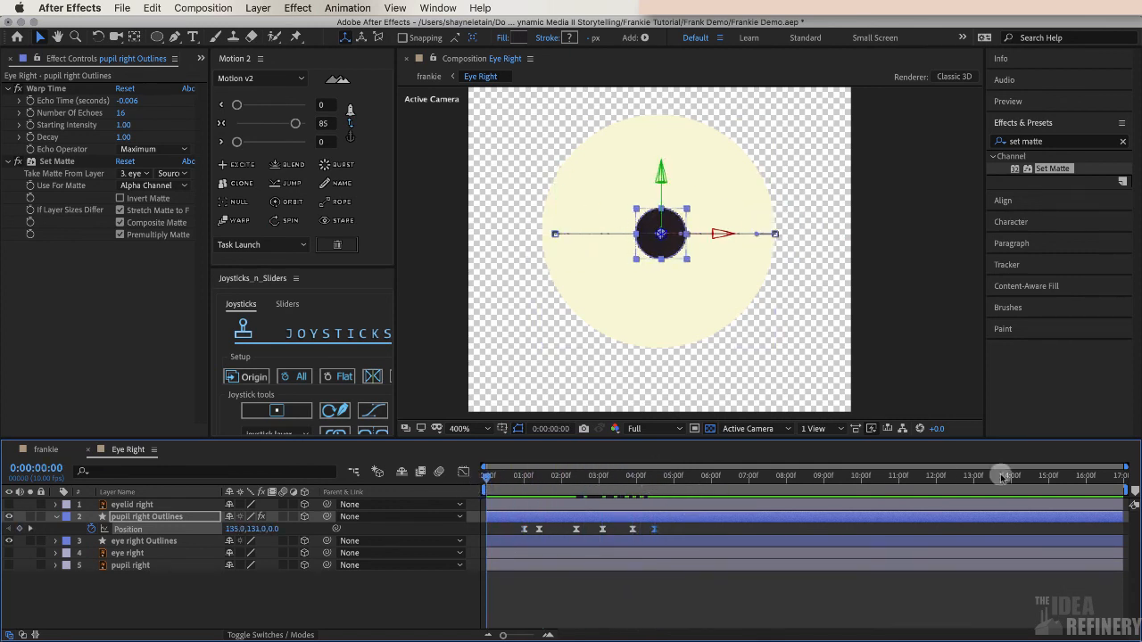
pyautogui.press('space')
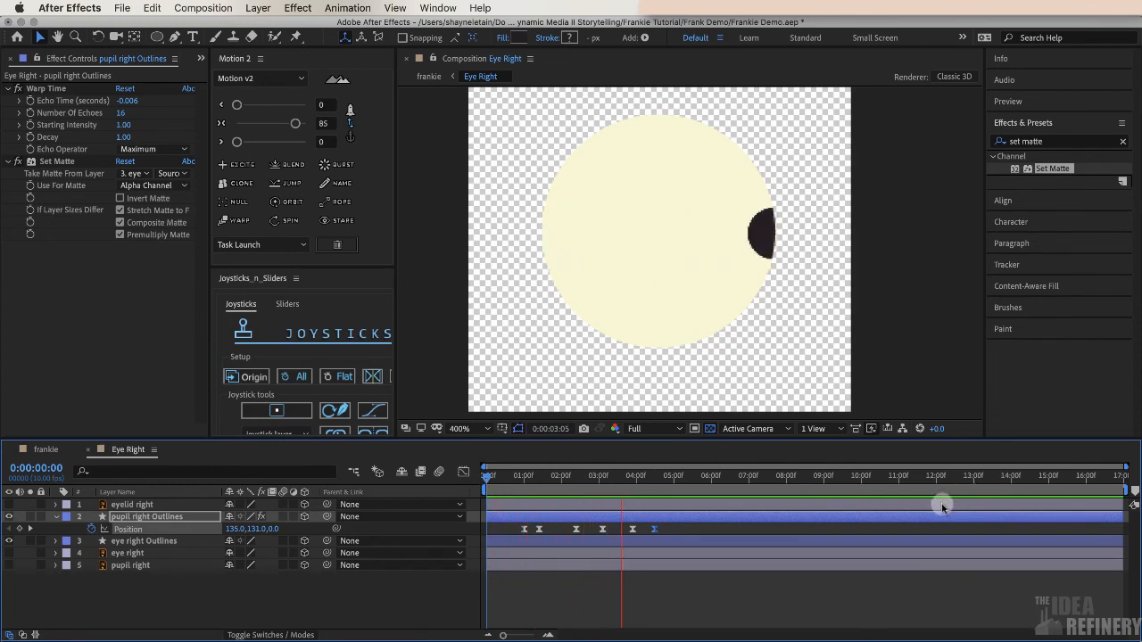
pyautogui.press('space')
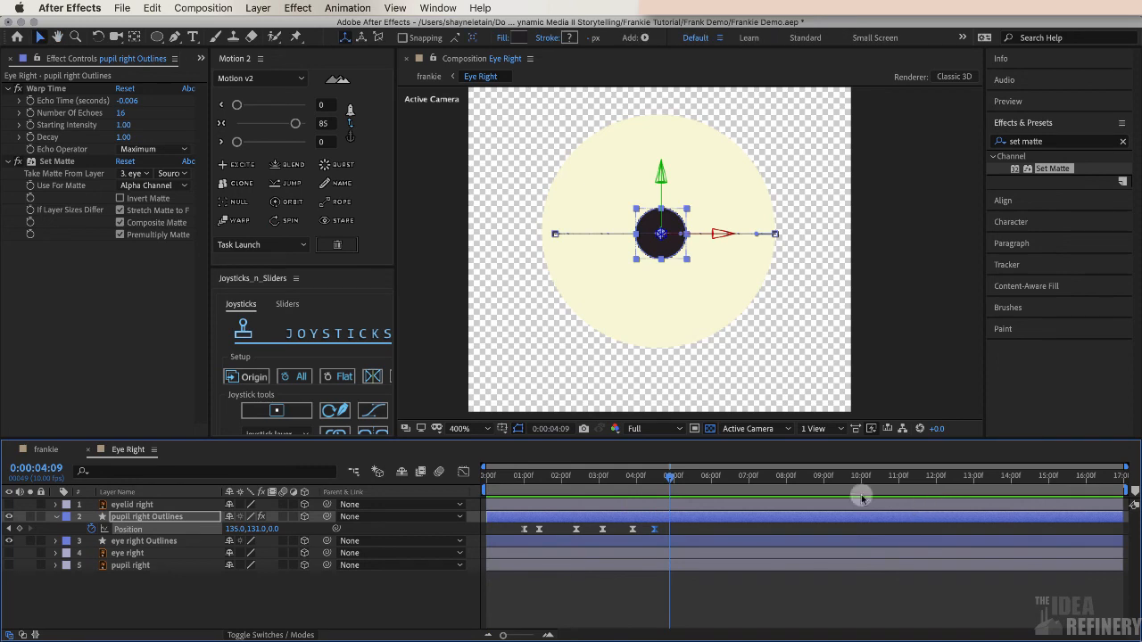
# End the Eye Right work area at 0:00:05:00 and trim the composition to it
pyautogui.moveTo(671, 475); pyautogui.dragTo(674, 475)
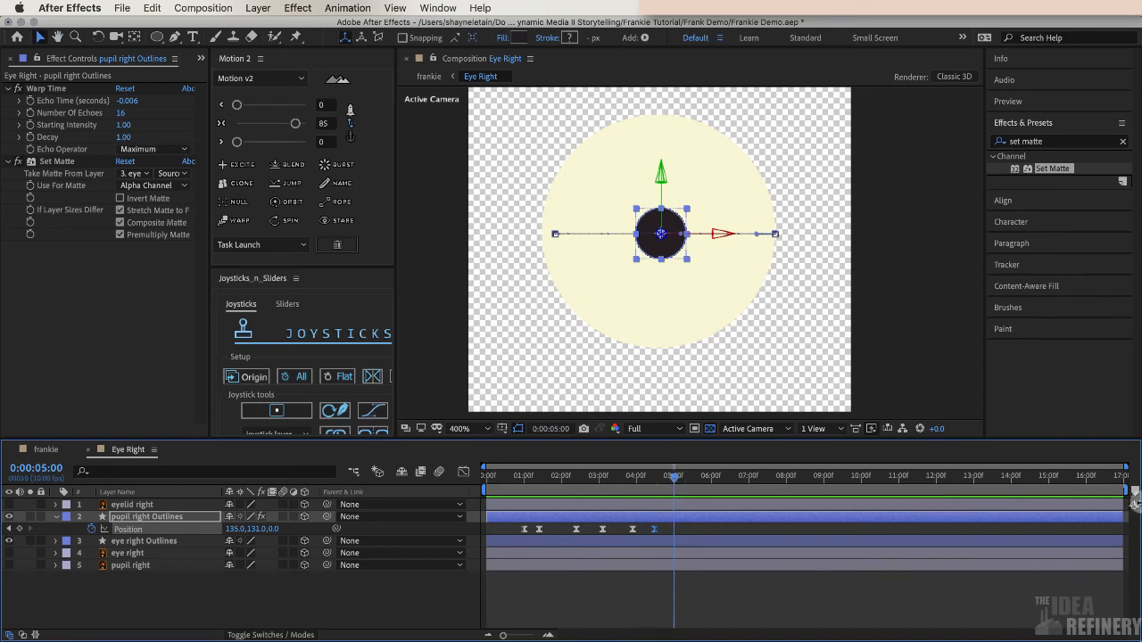
pyautogui.moveTo(1125, 489); pyautogui.dragTo(678, 488)
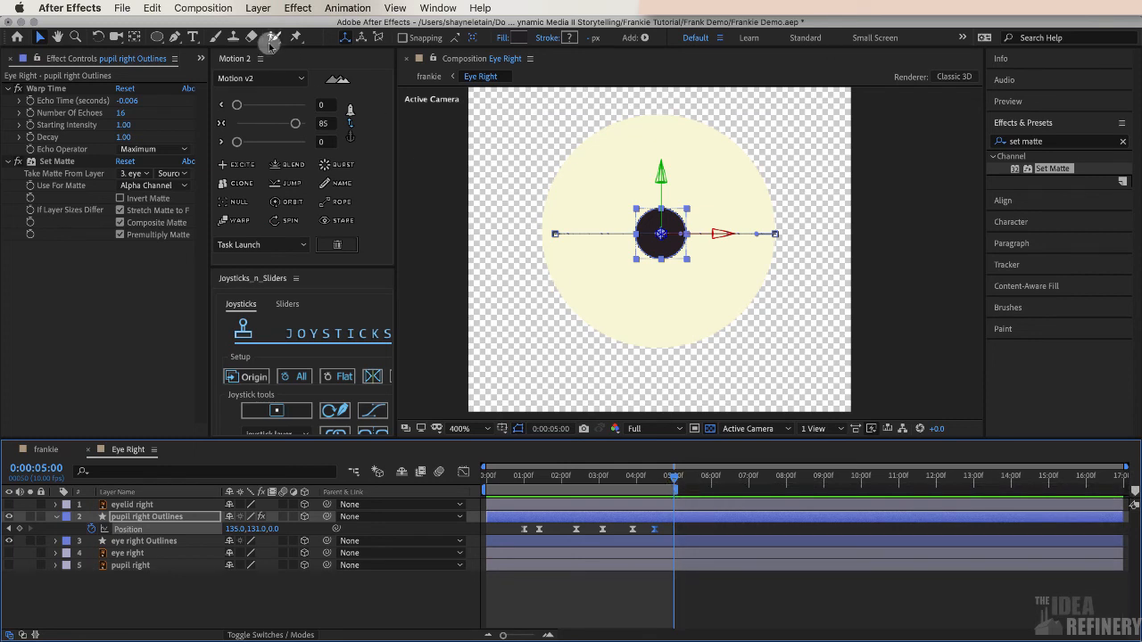
pyautogui.click(202, 8)
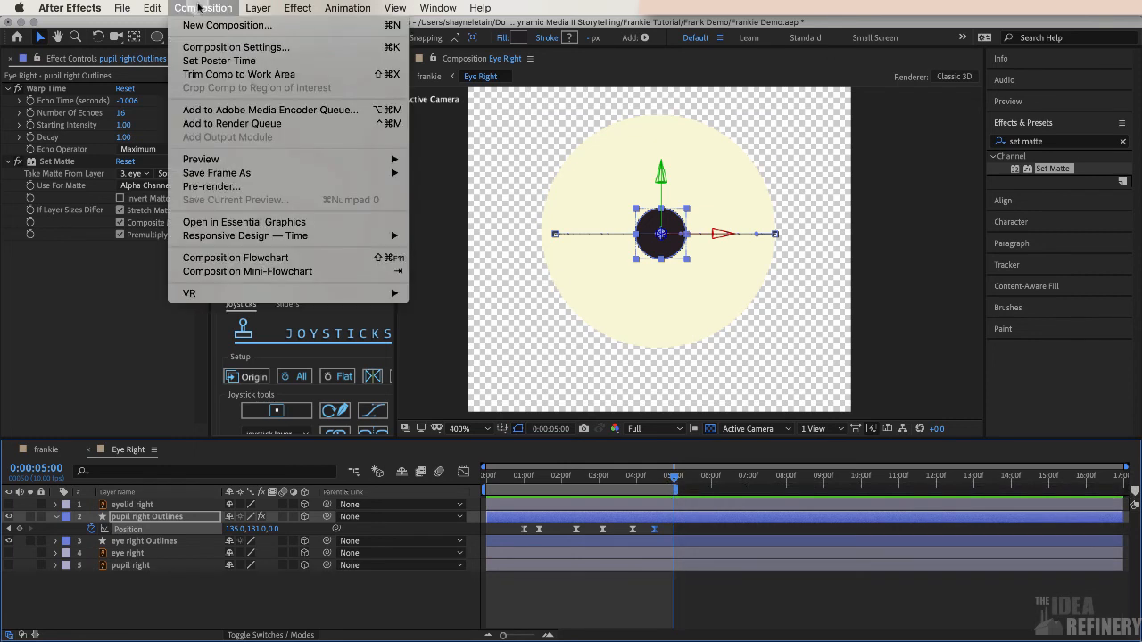
pyautogui.click(225, 76)
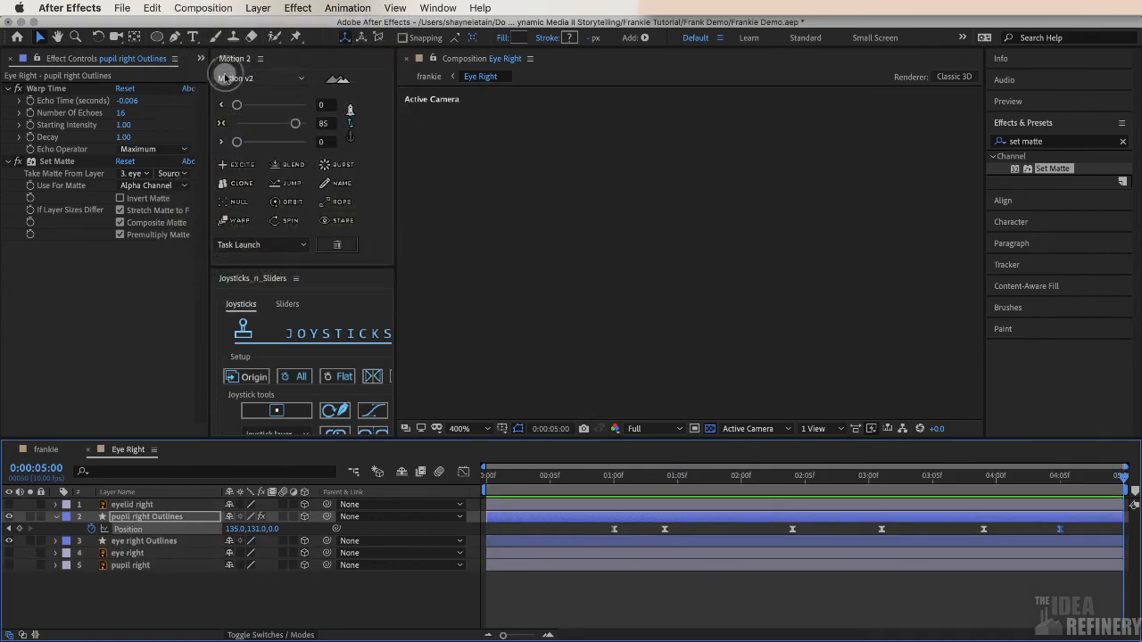
pyautogui.click(1034, 474)
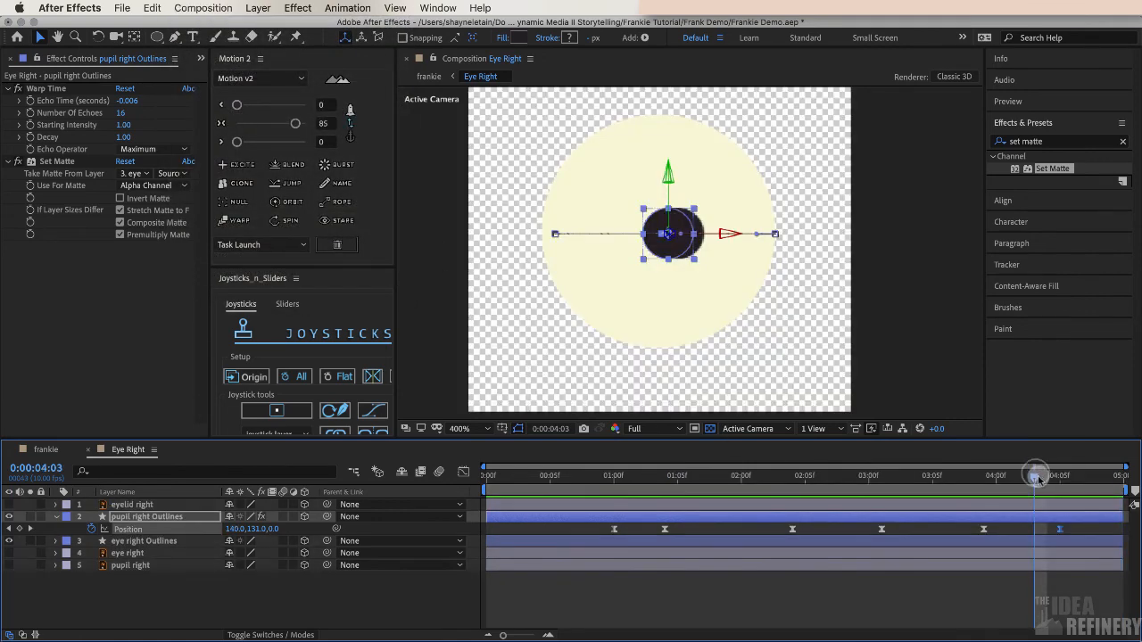